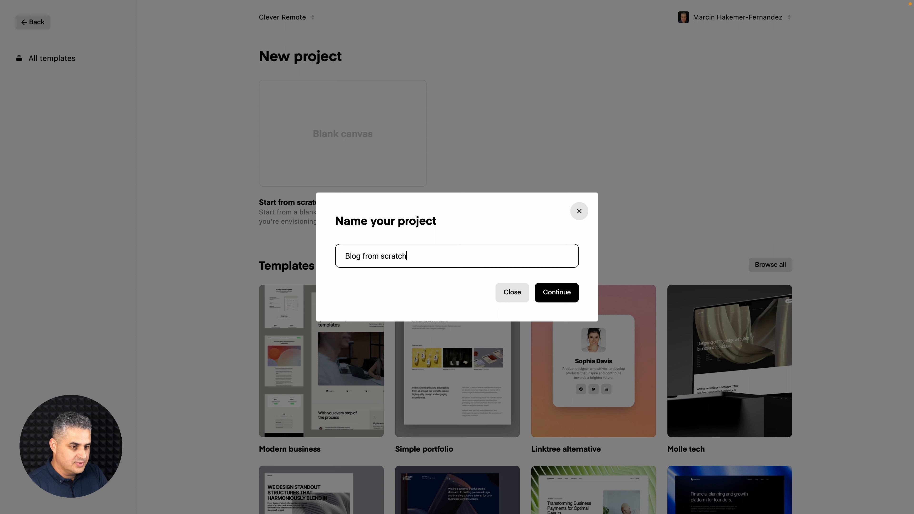
- Create the project named "Blog from scratch" and add the sample People collection to its CMS
click(551, 292)
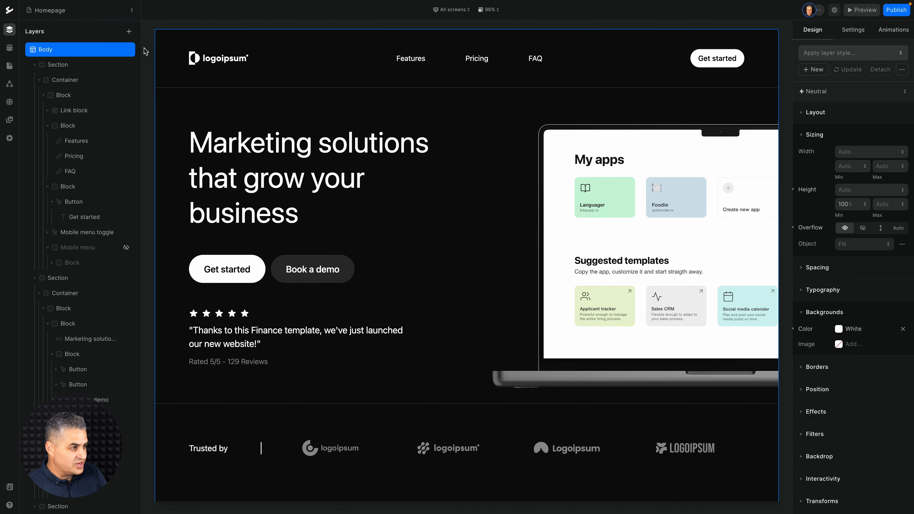
click(9, 48)
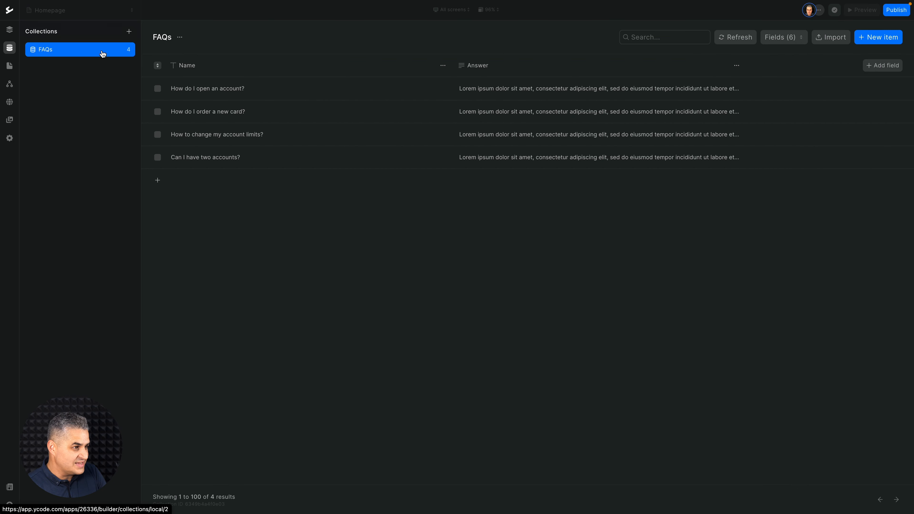
click(129, 33)
mouse_move(119, 51)
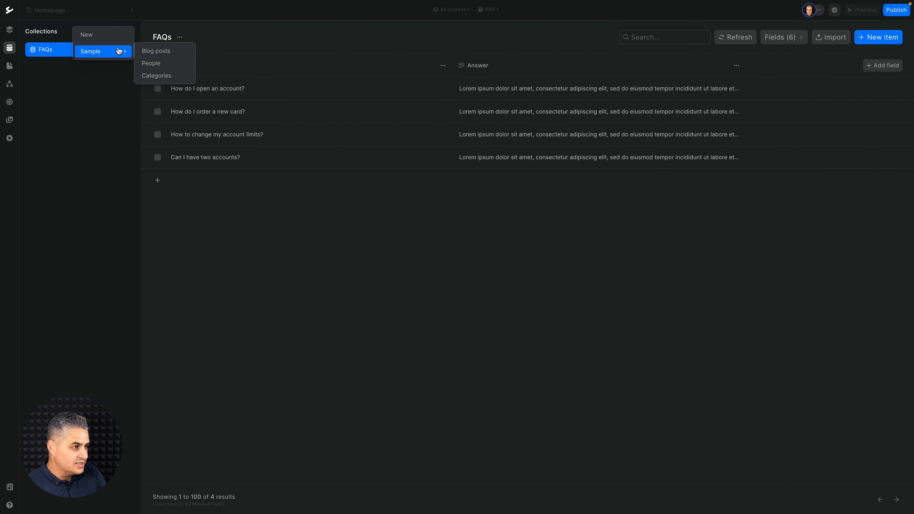
click(165, 67)
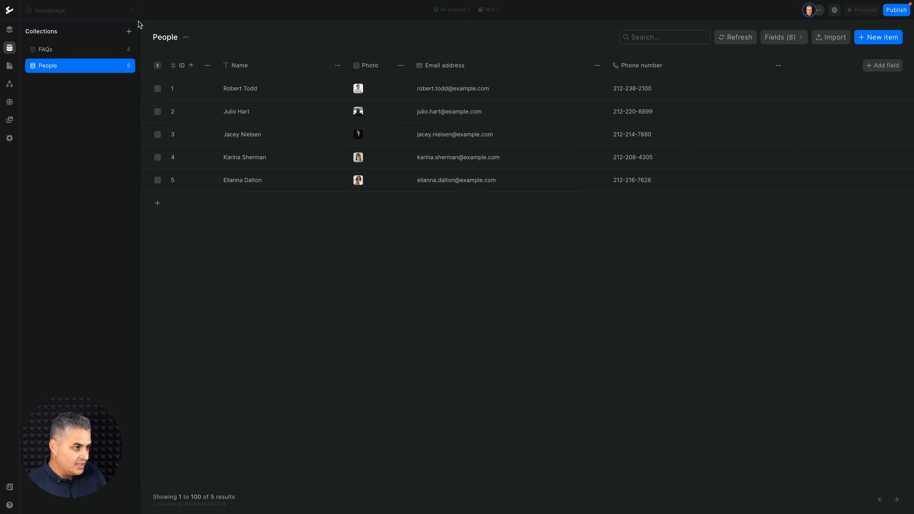
- Add the sample Blog posts collection to the project's CMS
click(129, 31)
mouse_move(117, 53)
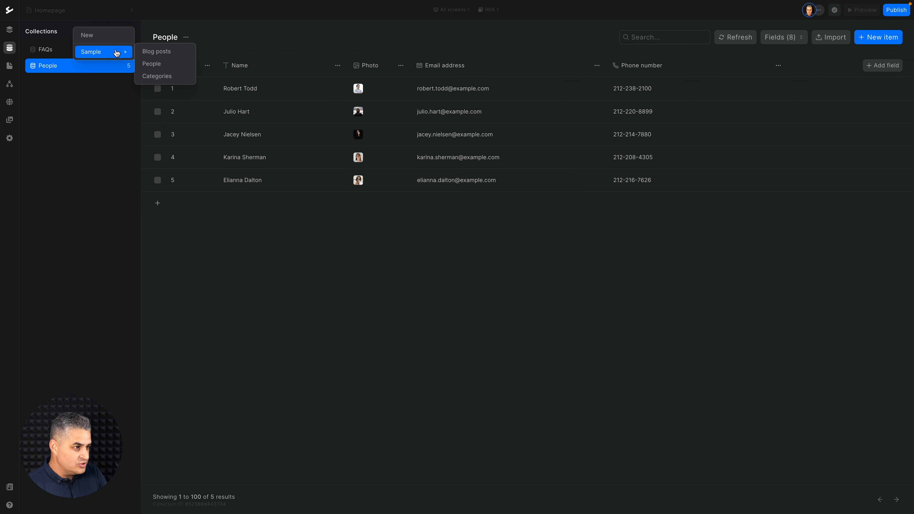
click(162, 57)
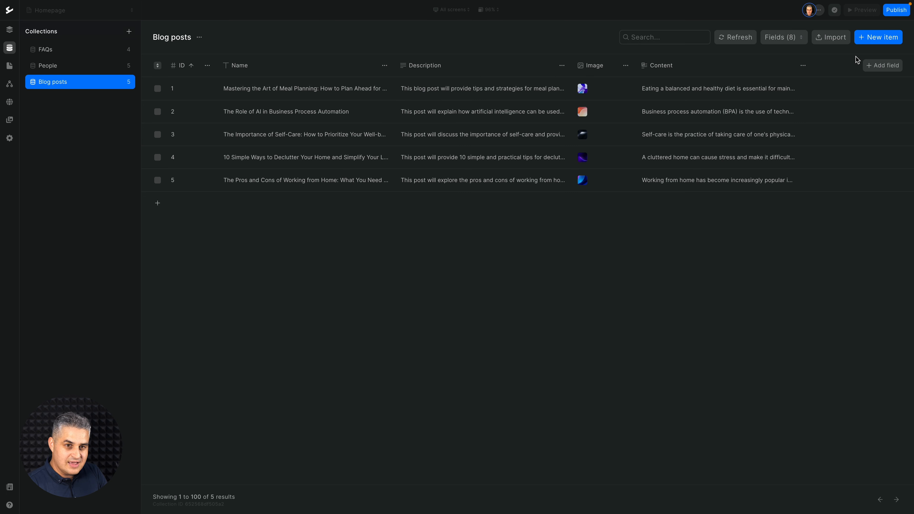
- Create a Reference field named People in the Blog posts collection, linked to the People collection
click(873, 66)
click(824, 88)
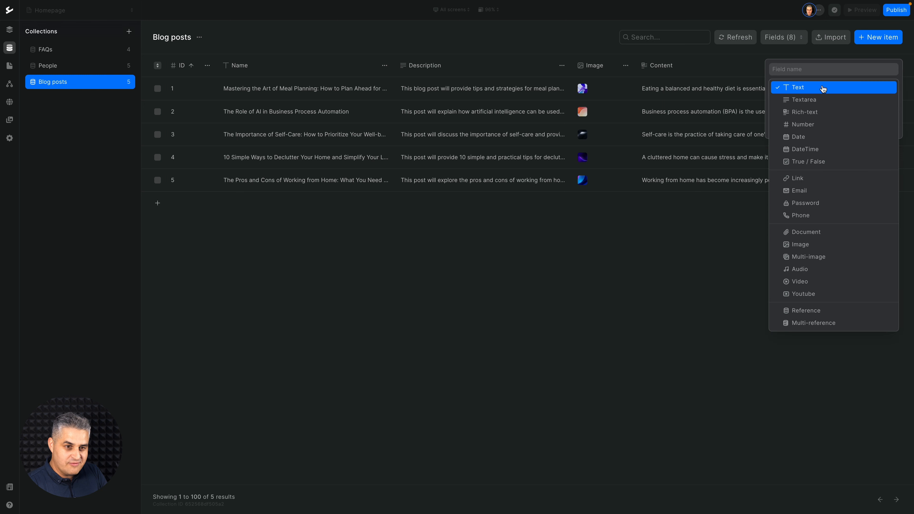
click(802, 311)
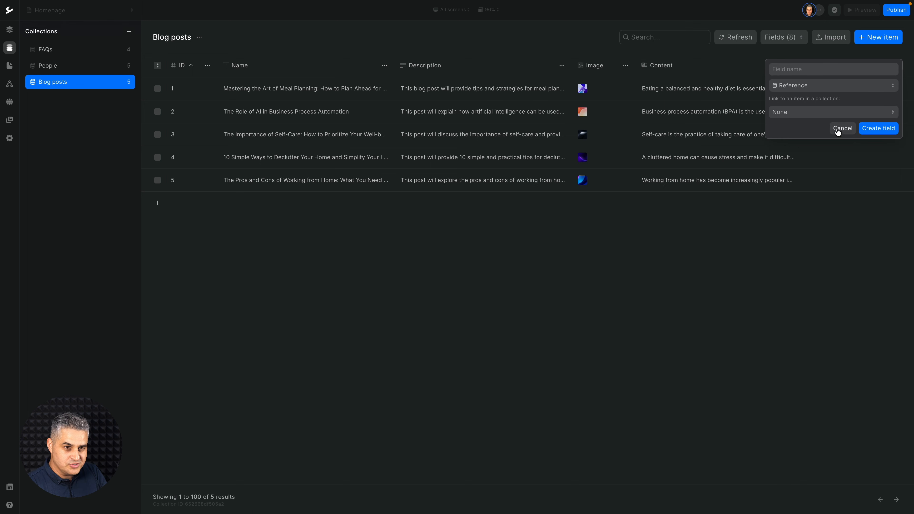
click(825, 113)
click(814, 126)
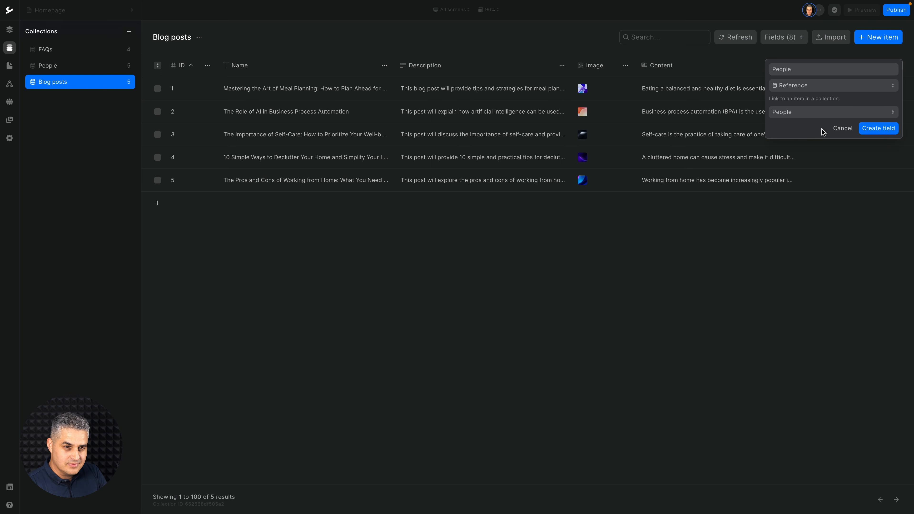
click(873, 128)
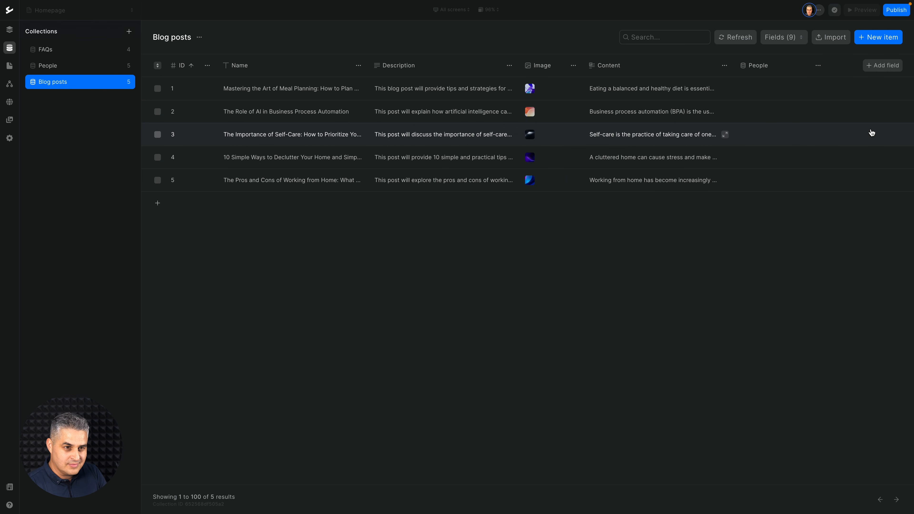
- Set the People reference of the meal planning blog post to the first listed person and update the item
click(869, 89)
scroll(668, 196, down, 4)
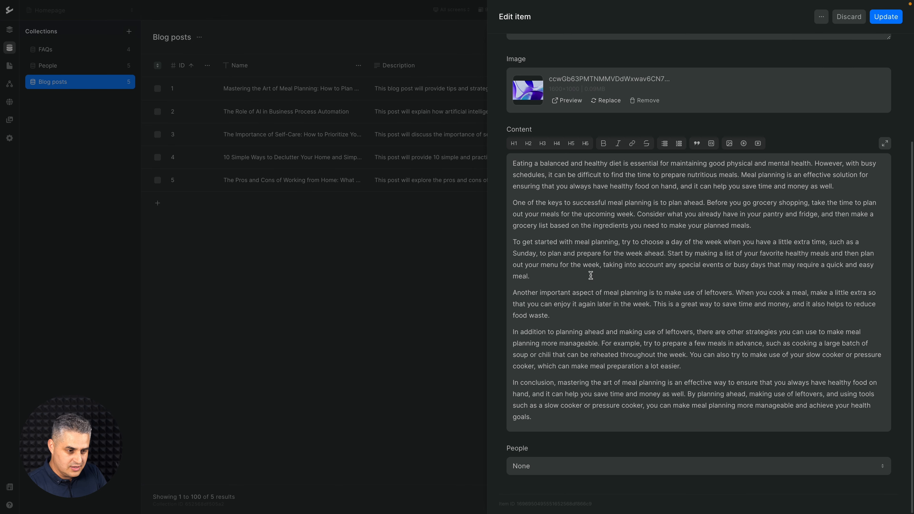
click(537, 465)
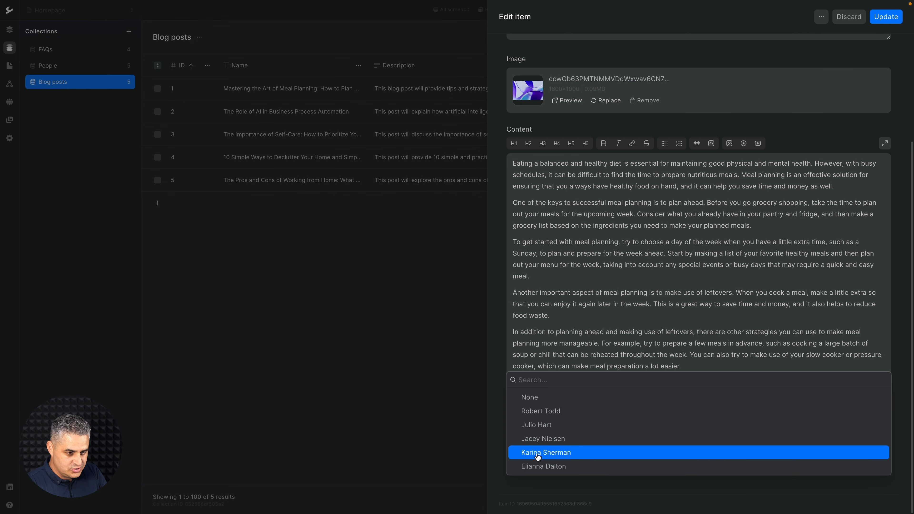
click(557, 411)
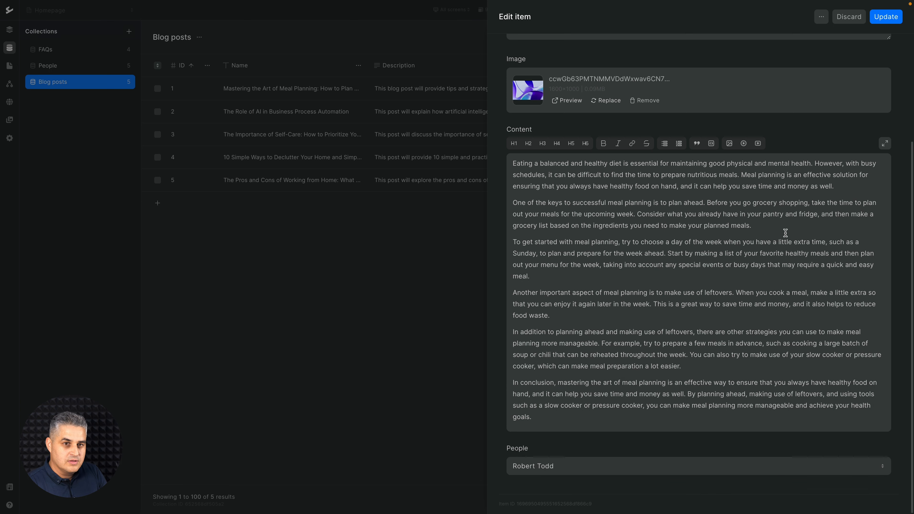
click(881, 22)
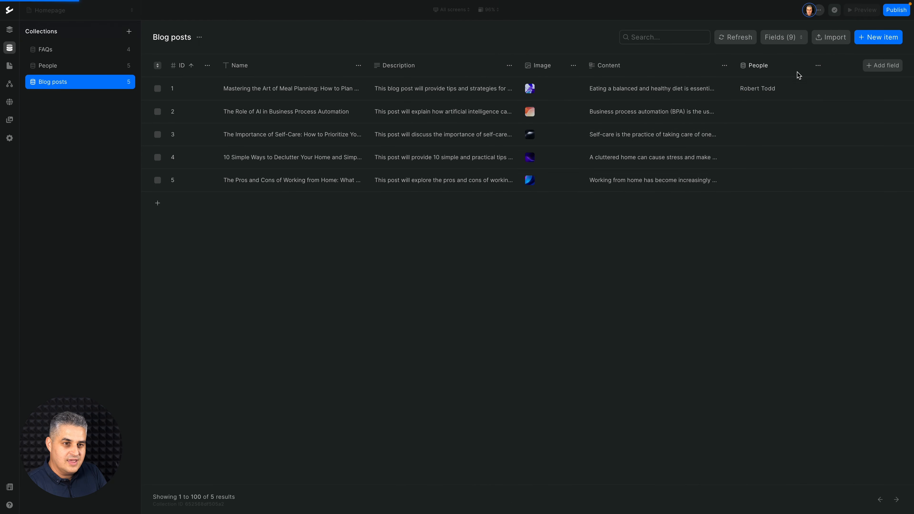
- Assign the second listed person to "The Role of AI in Business Process Automation" post's People reference and update the item
click(760, 113)
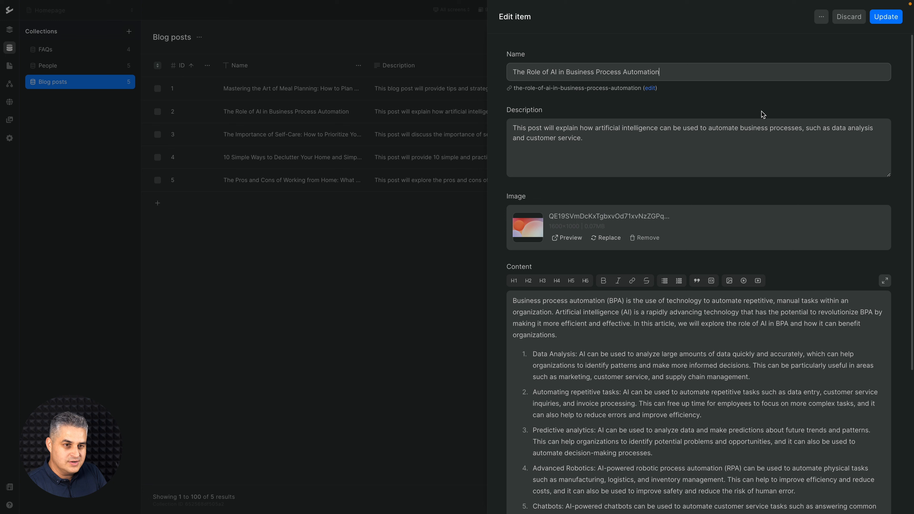
scroll(744, 209, down, 5)
click(563, 477)
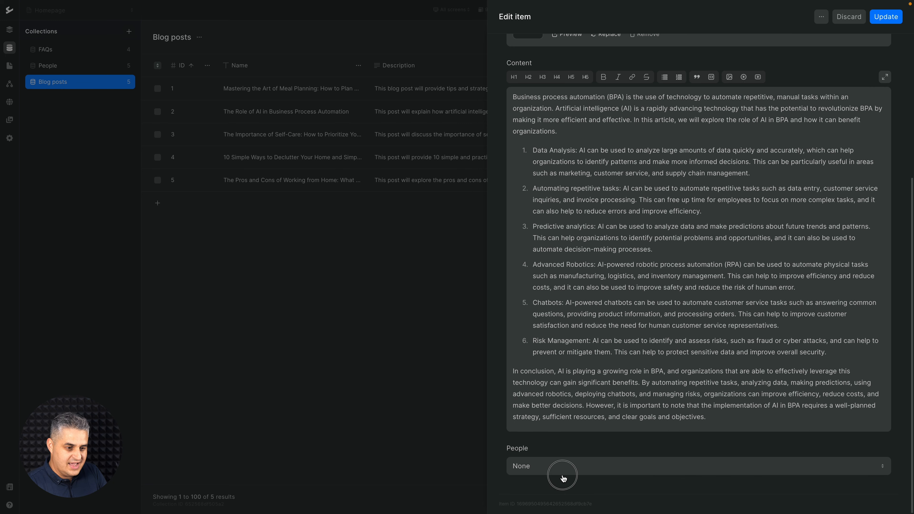
click(567, 428)
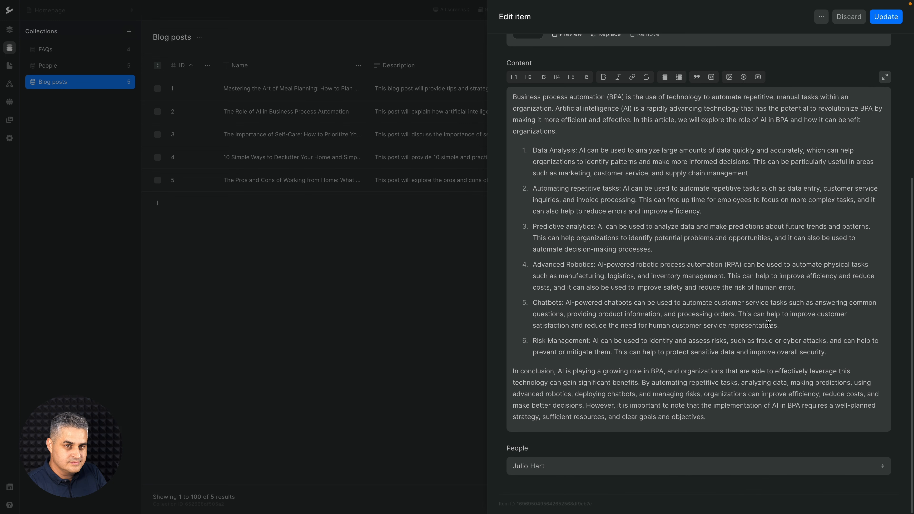
click(898, 18)
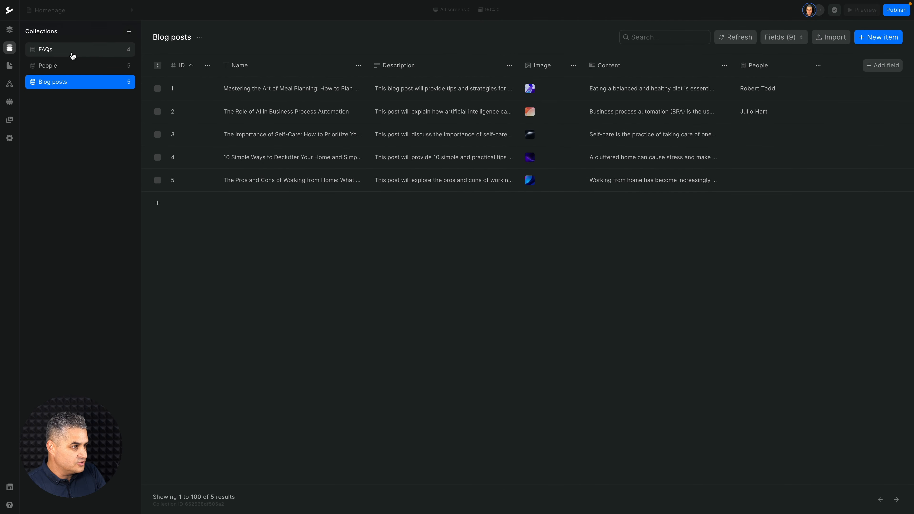
- Create a regular page named Blog with the slug blog
click(9, 66)
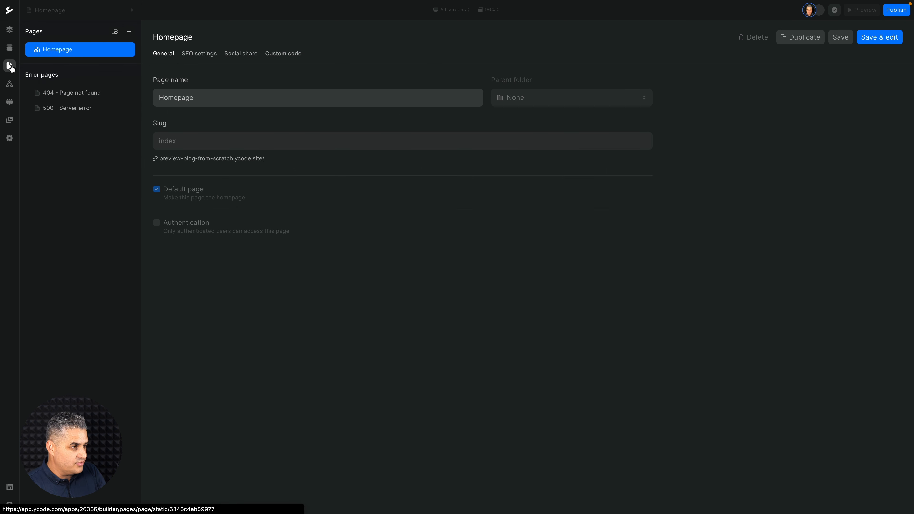
click(129, 32)
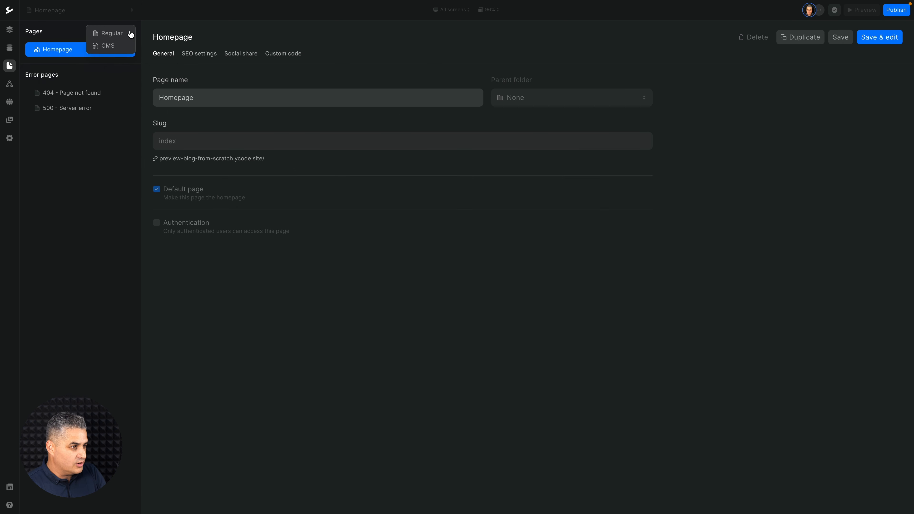
click(112, 33)
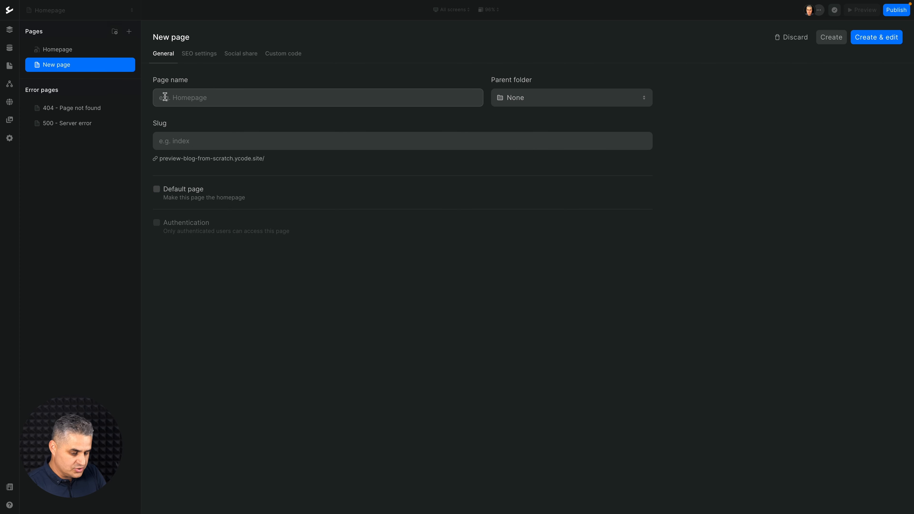
text(Blog)
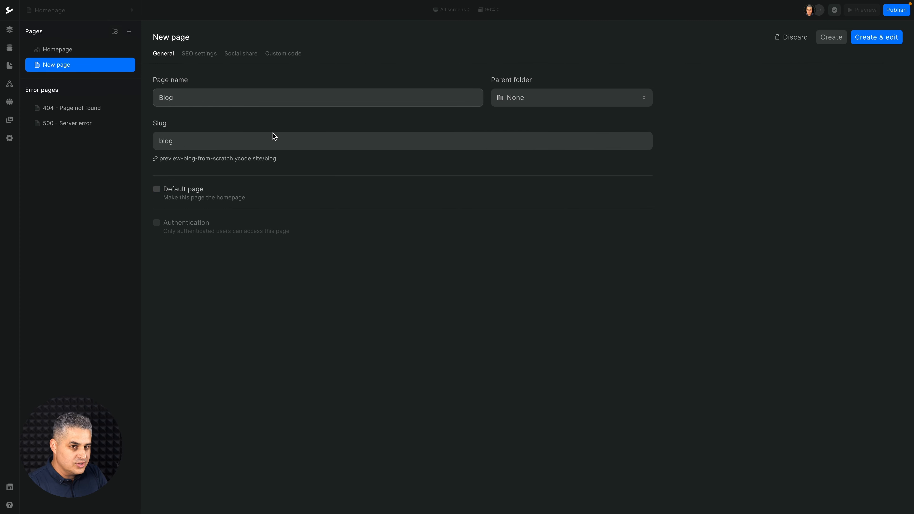
click(824, 37)
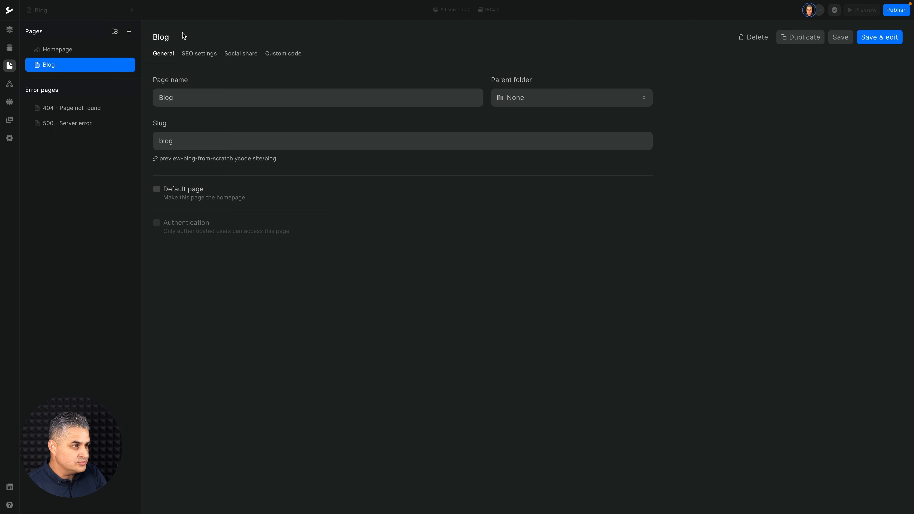
- Create a CMS page named Blog post using the Blog posts collection and the route blog, and open it for editing
click(129, 32)
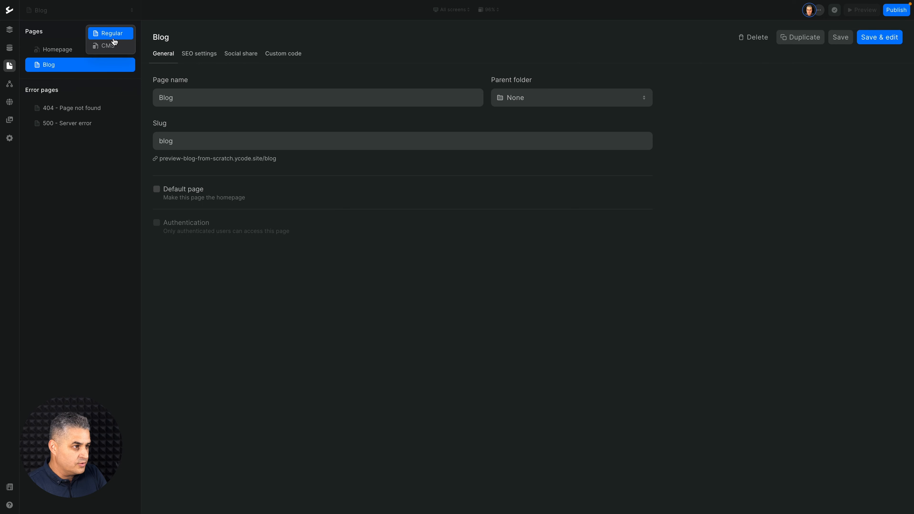
click(107, 45)
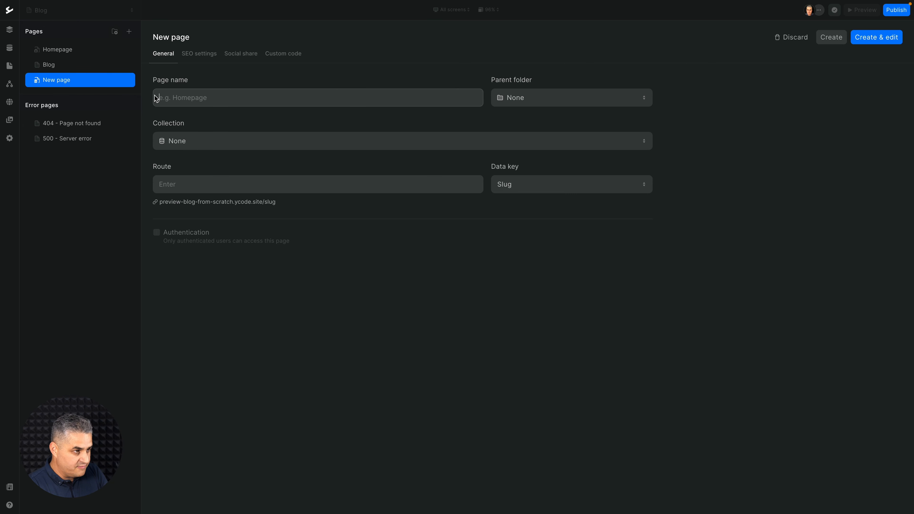
text(Blog post)
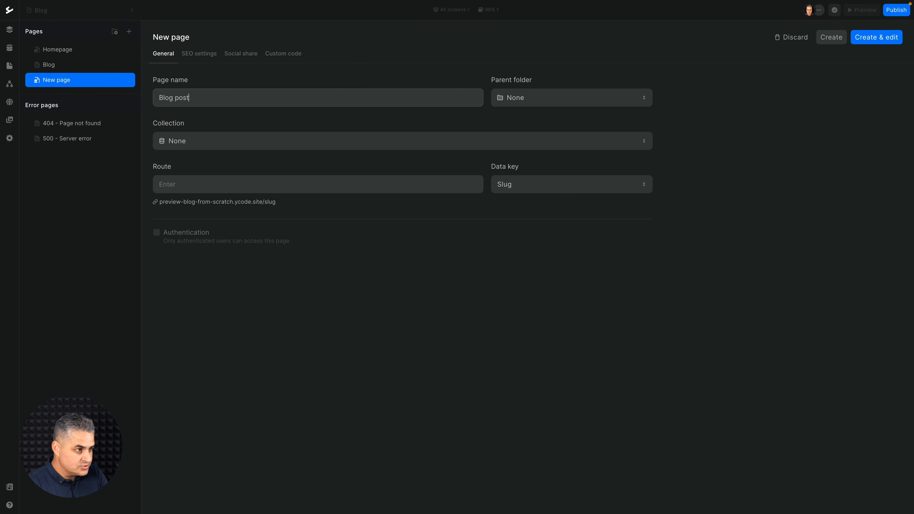
click(179, 137)
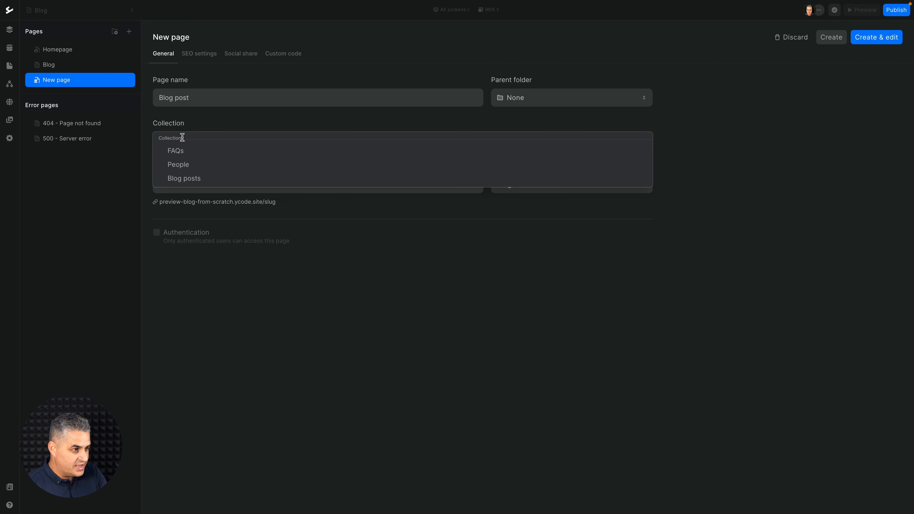
click(192, 179)
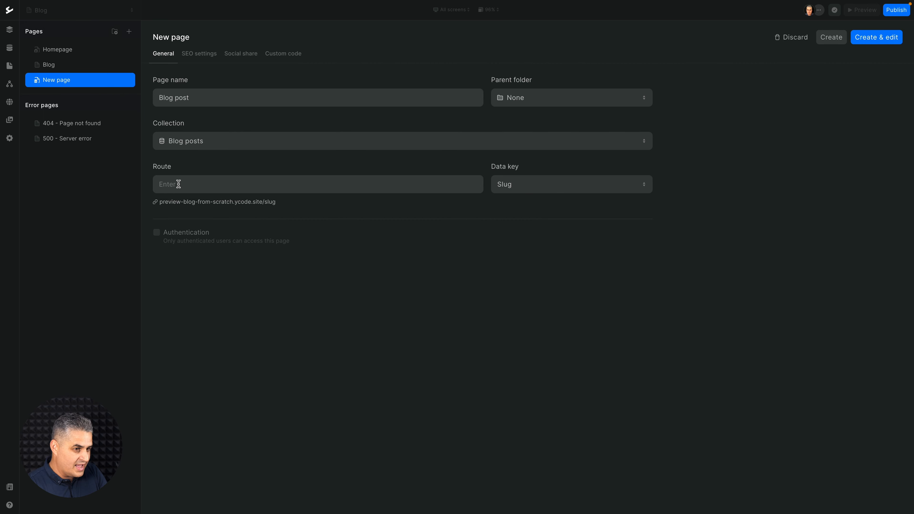
text(blog)
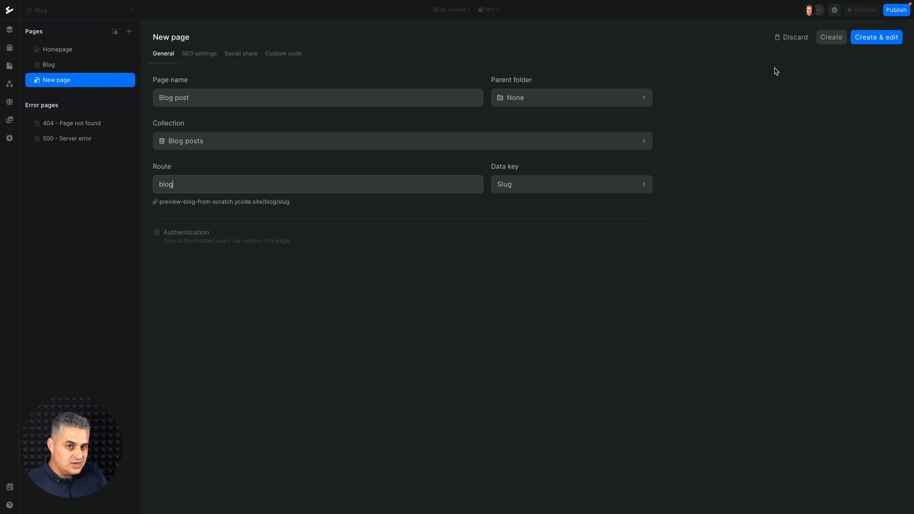
click(864, 41)
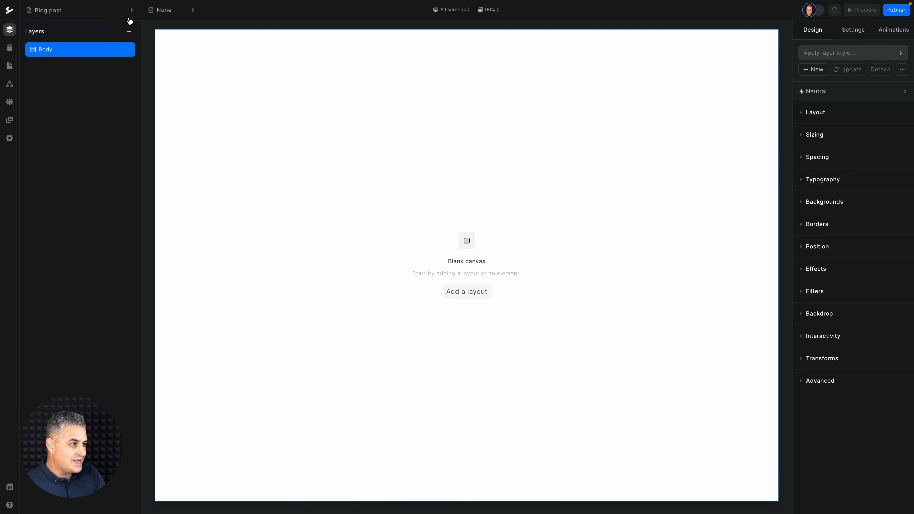
- Open the Homepage, duplicate the FAQ link in its navigation and change the copy's text to Blog
click(112, 13)
click(86, 27)
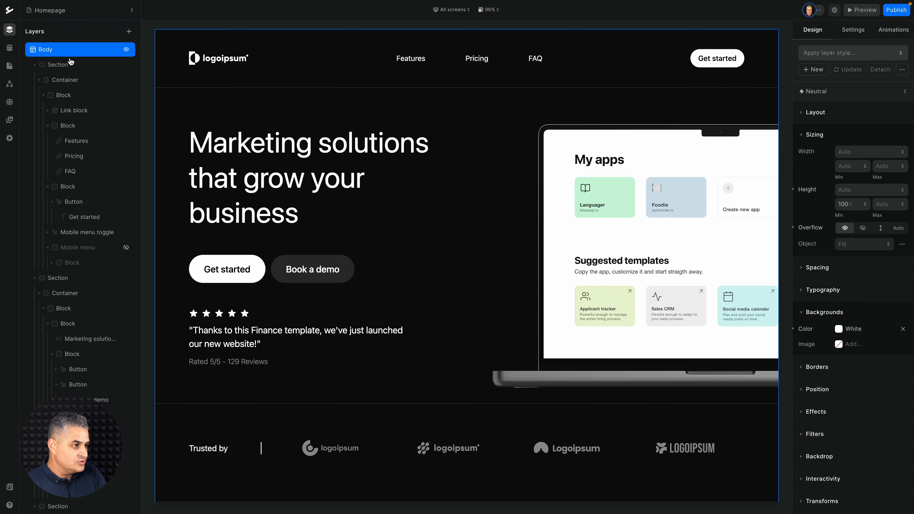
click(67, 66)
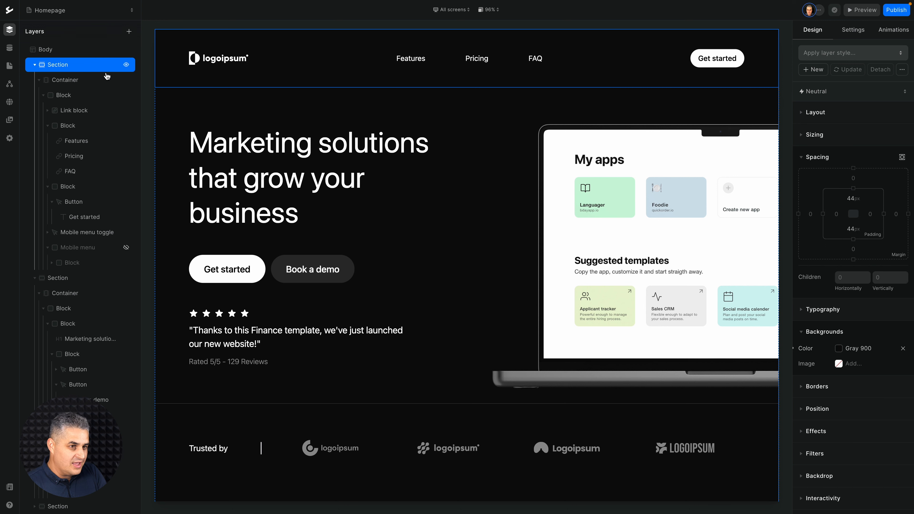
click(536, 59)
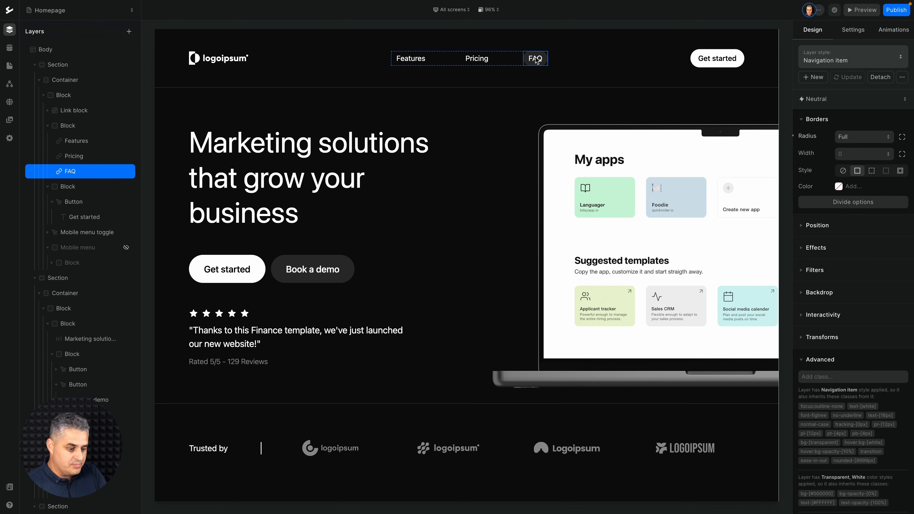
key(ctrl+d)
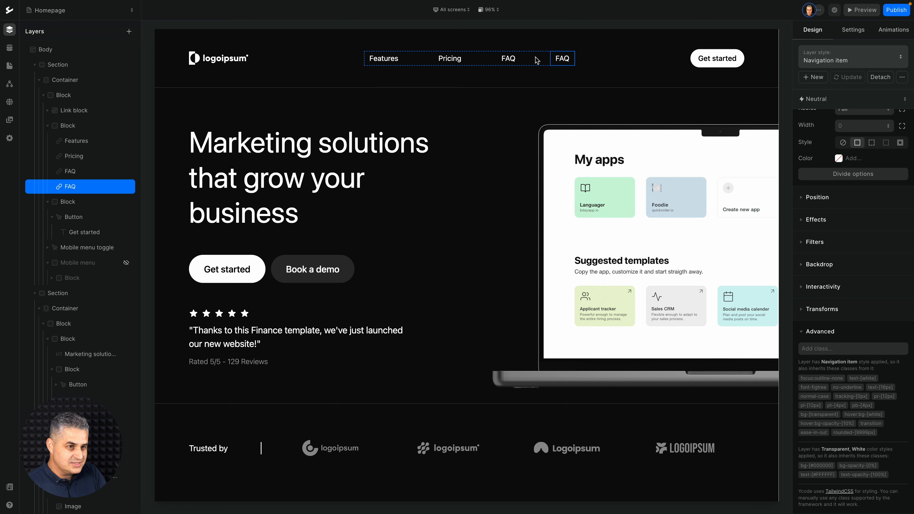
double_click(561, 58)
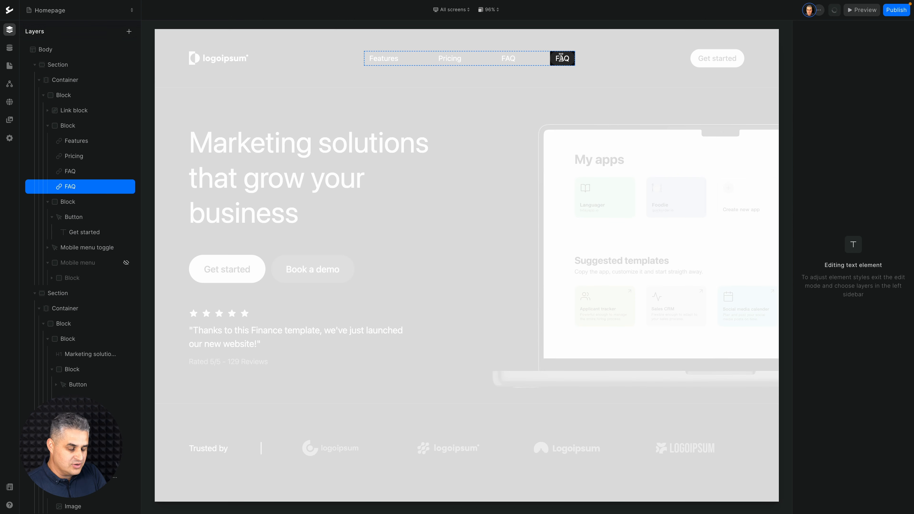
text(Blog)
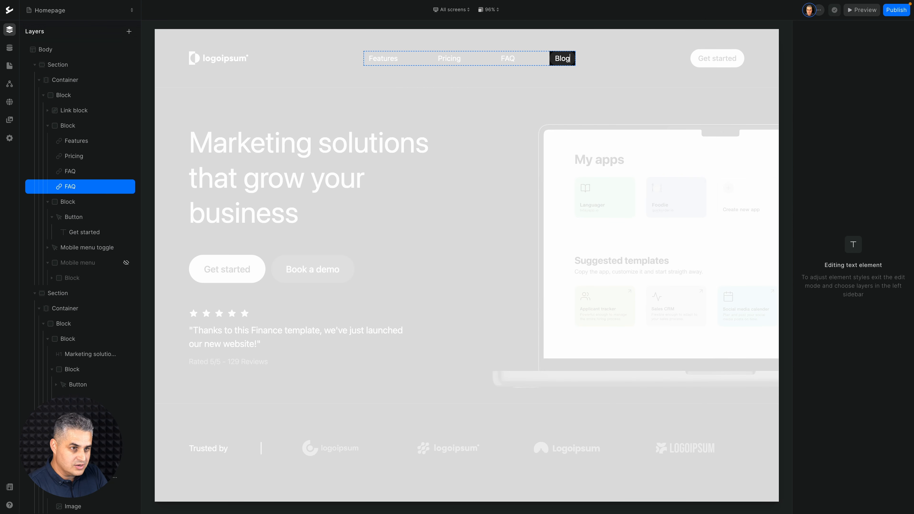
click(515, 60)
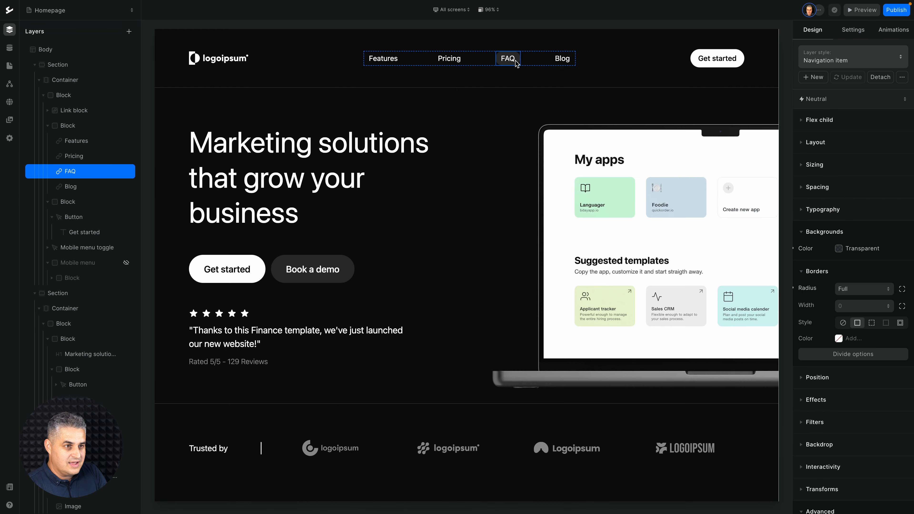
- Link the Blog navigation item to the Blog page
click(557, 59)
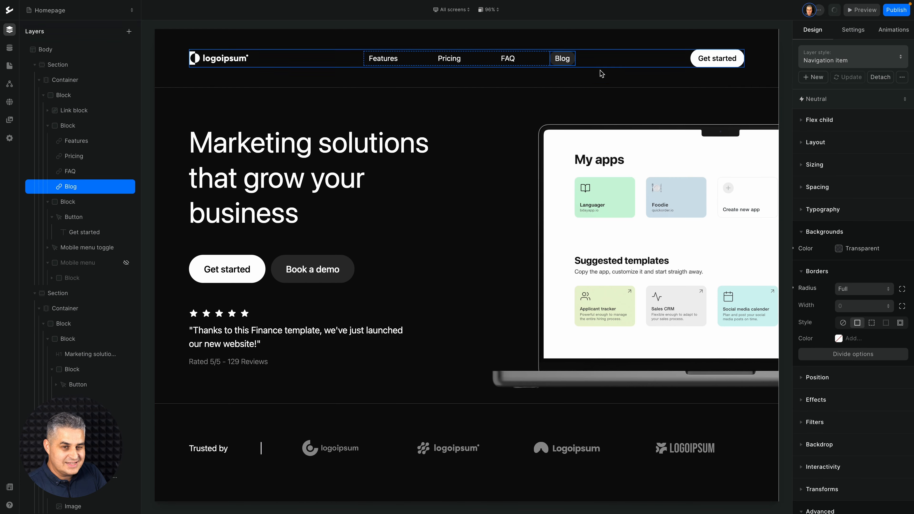
click(848, 34)
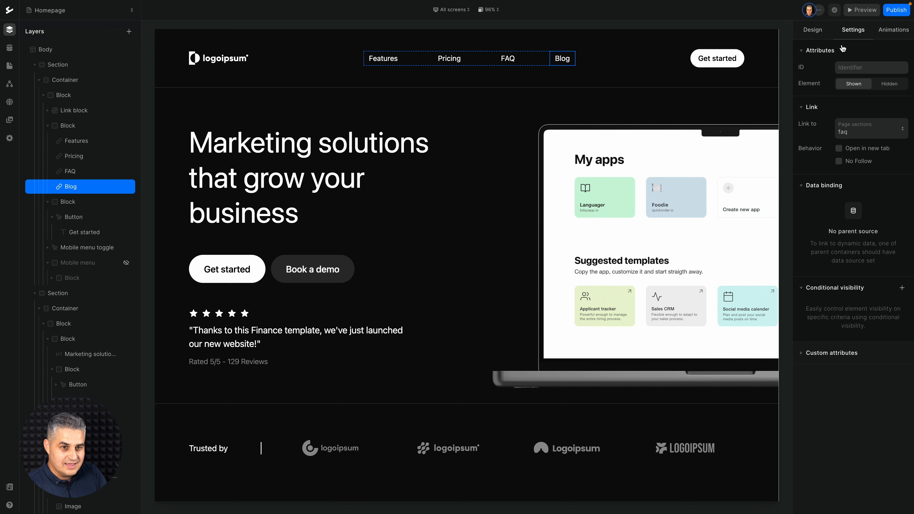
click(852, 134)
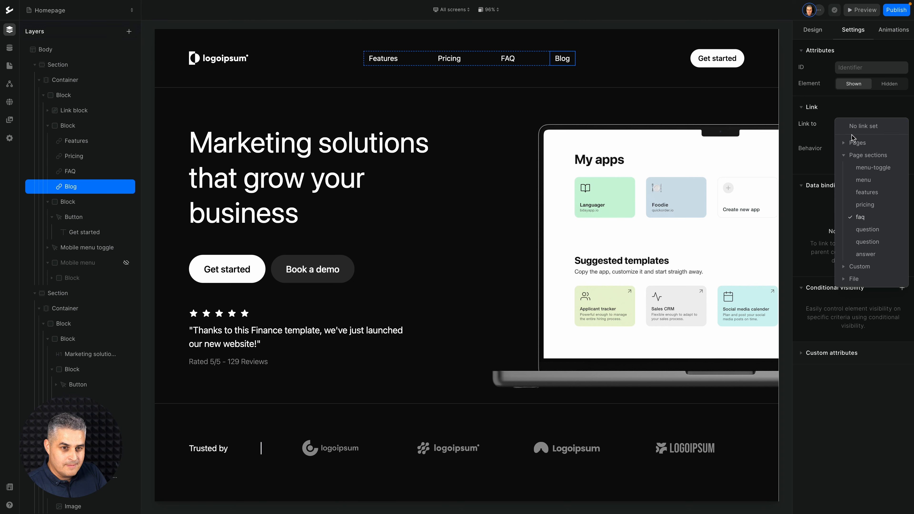
click(861, 168)
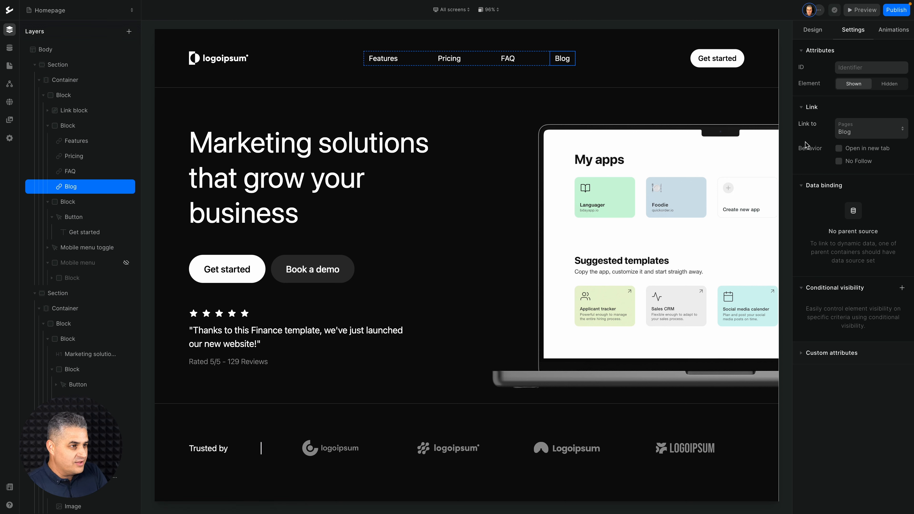
- Link the navigation logo's link block to the Homepage
click(86, 111)
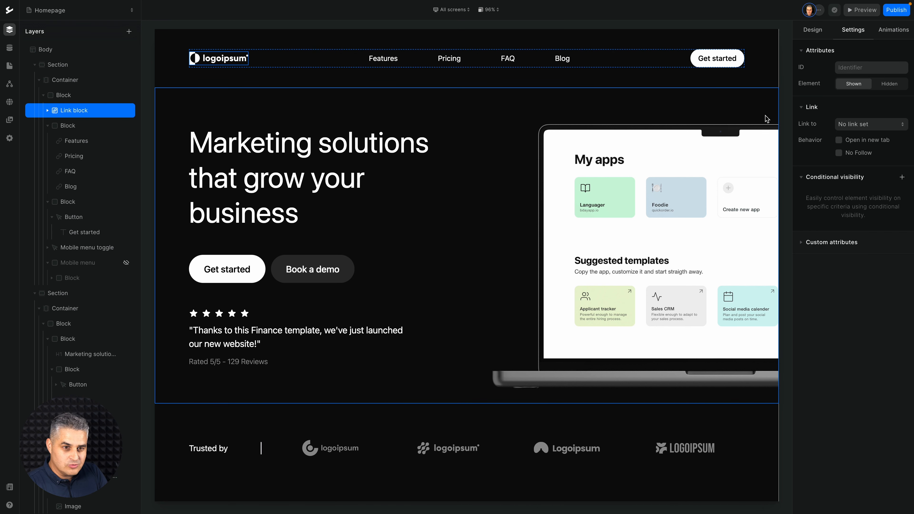
click(856, 127)
click(851, 143)
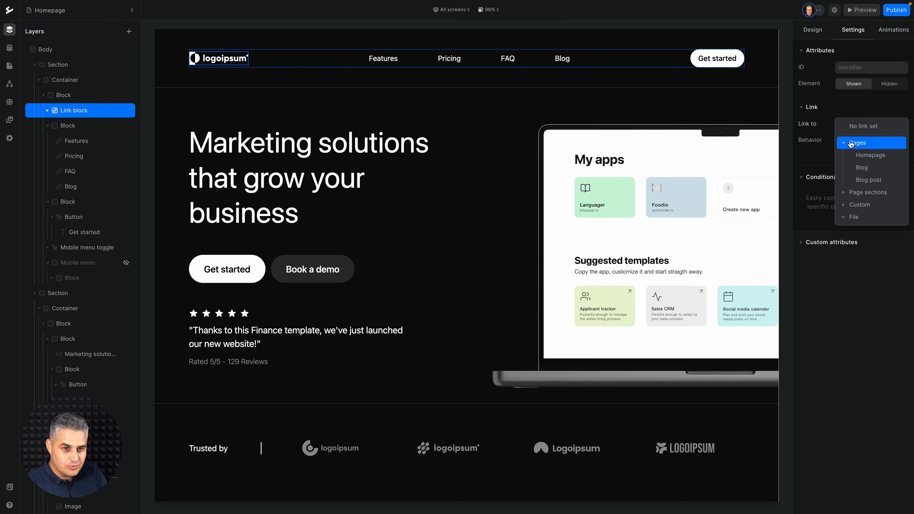
click(860, 156)
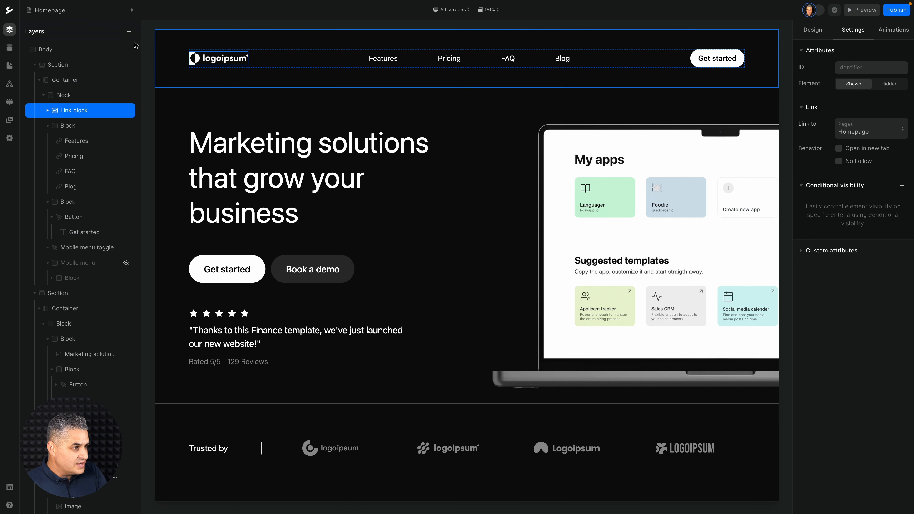
- Turn the Homepage's navigation section into a reusable component named Navigation
click(64, 65)
right_click(64, 65)
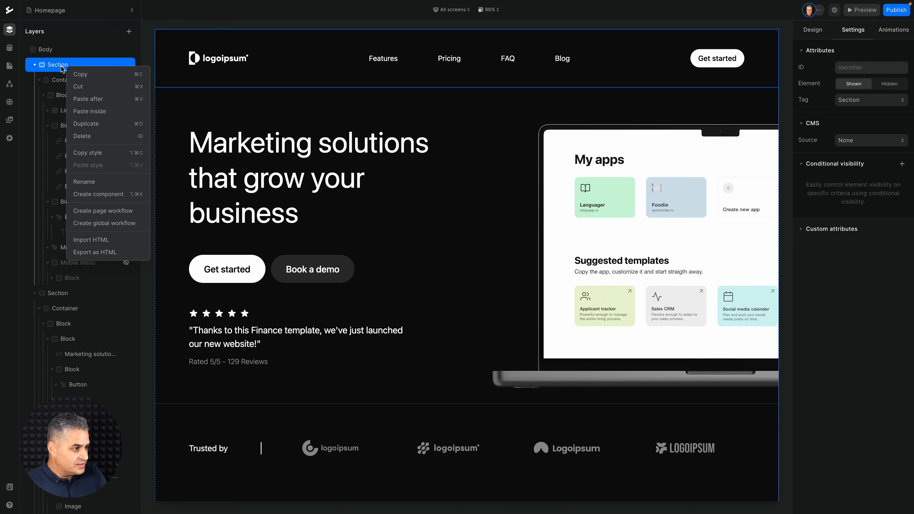
click(108, 195)
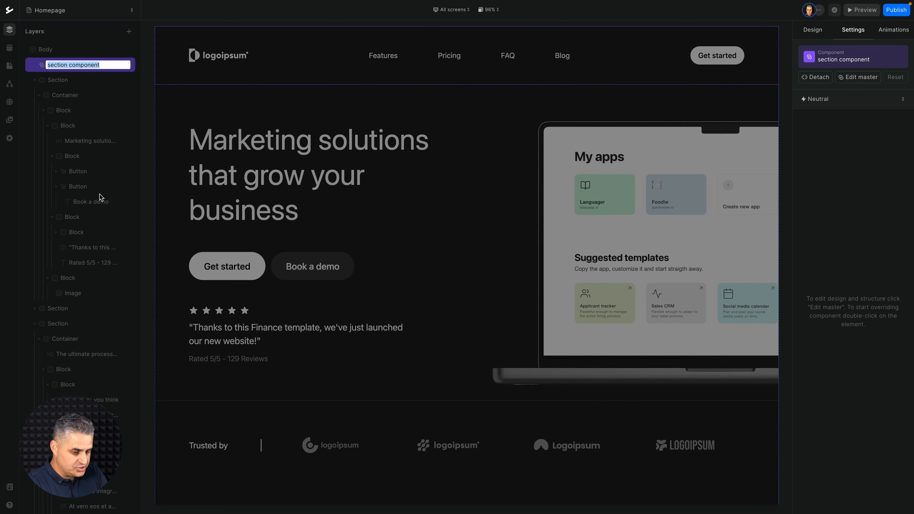
text(Navigation)
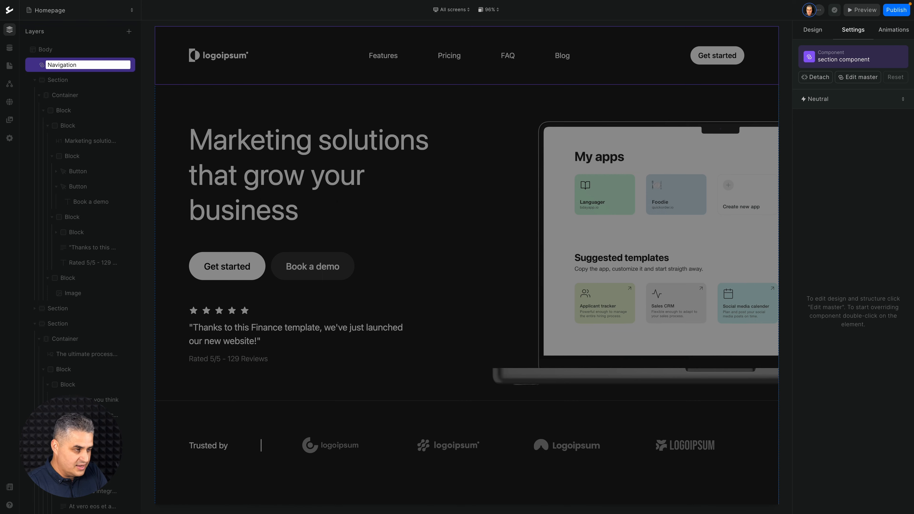
key(Return)
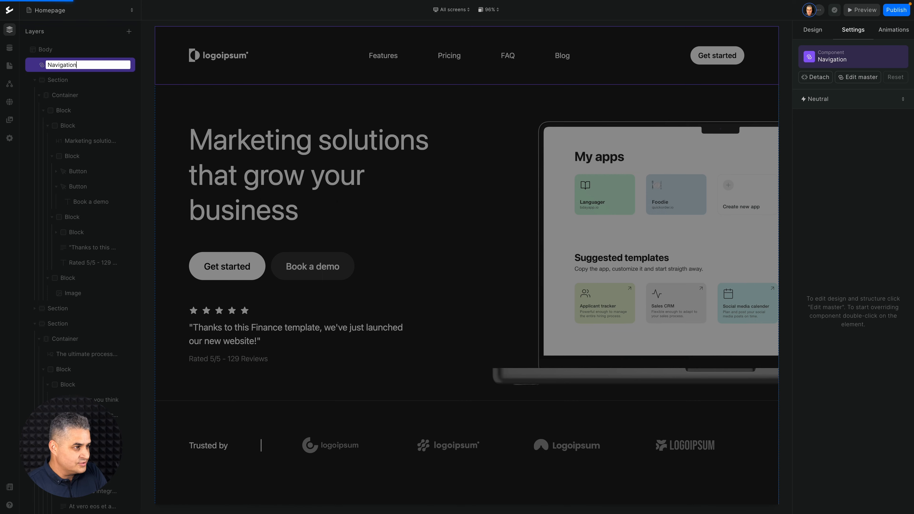
- Turn the last section of the Homepage into a reusable component named Footer
scroll(68, 228, down, 10)
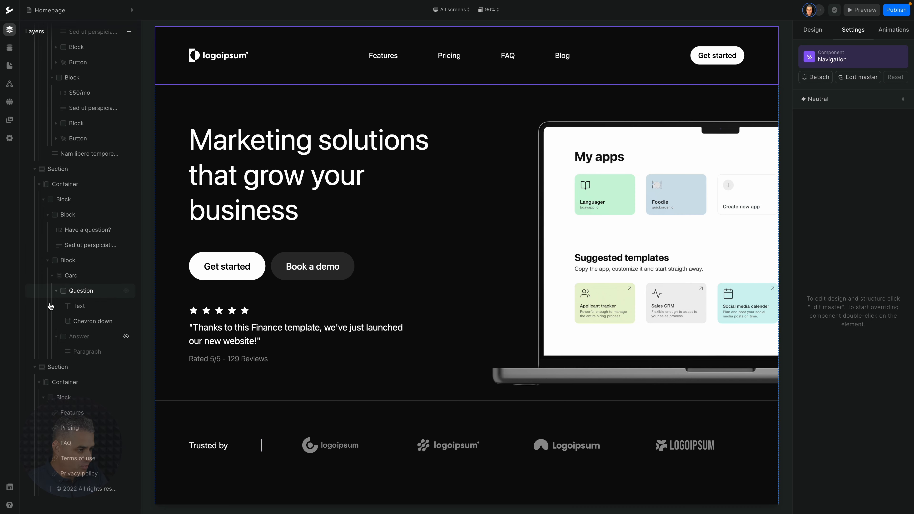
click(54, 367)
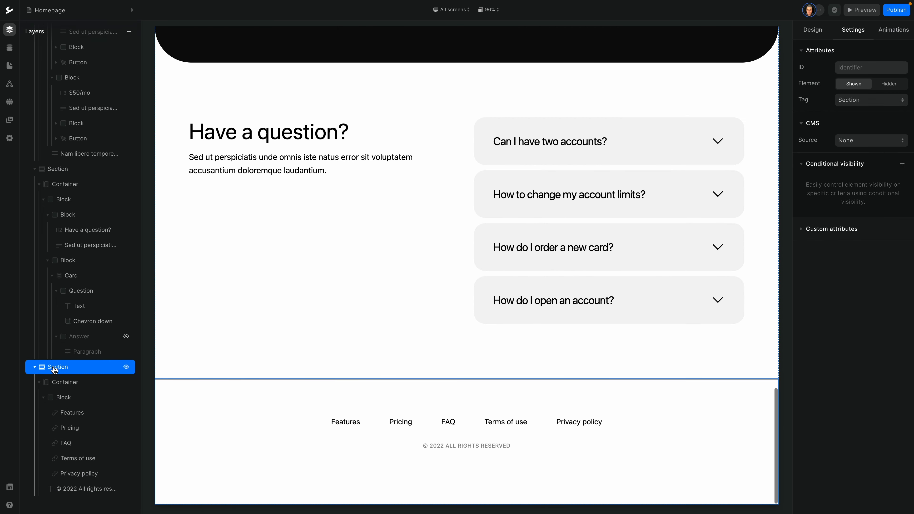
right_click(54, 368)
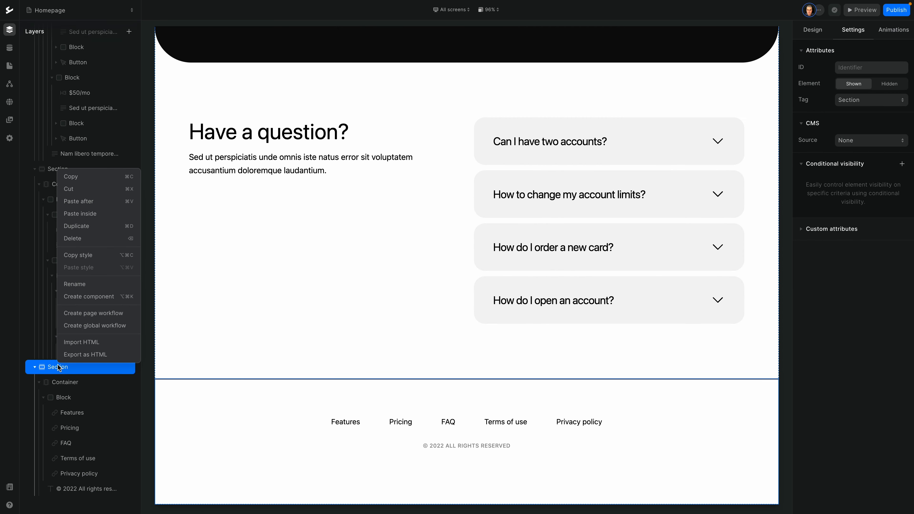
click(95, 297)
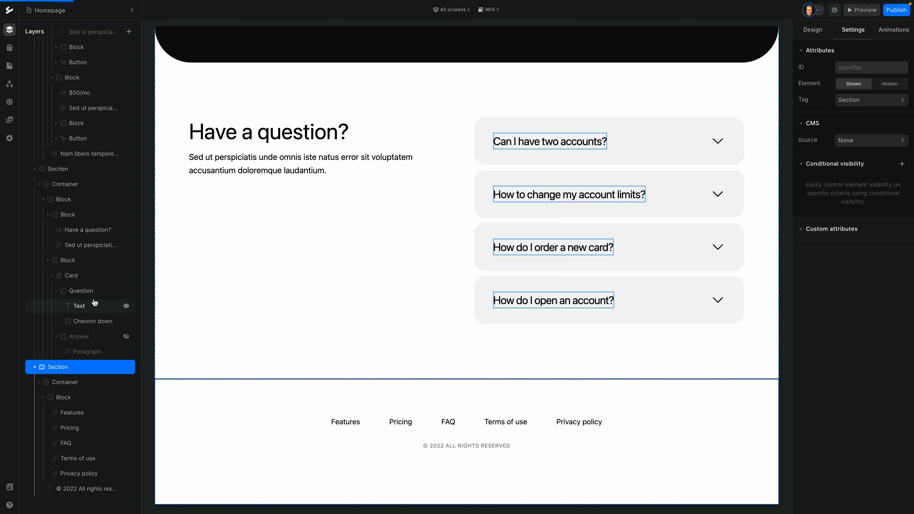
text(Foot)
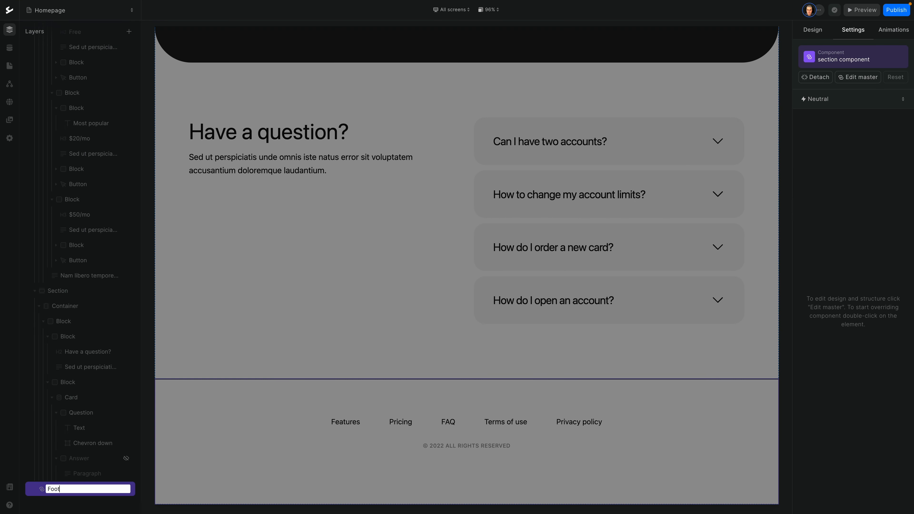
text(er)
key(Return)
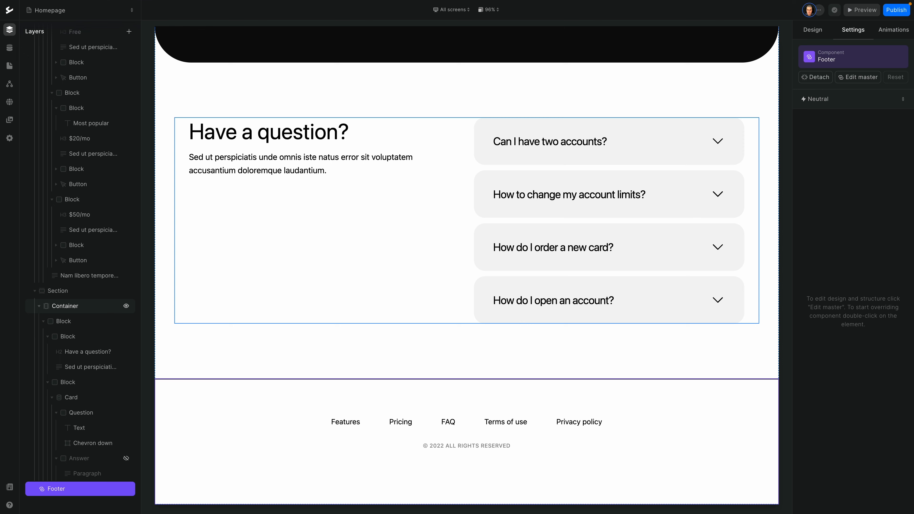
- Open the Blog page and add the Navigation and Footer components to its body
scroll(123, 190, up, 10)
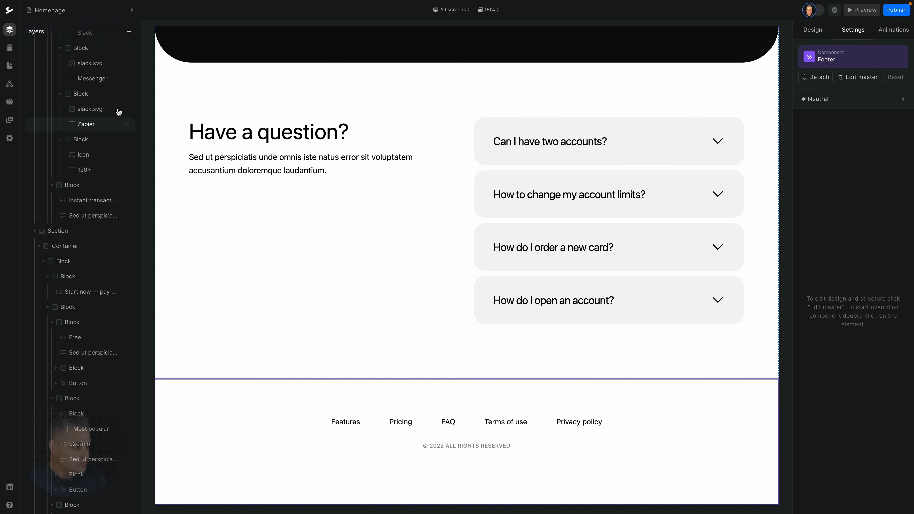
click(77, 11)
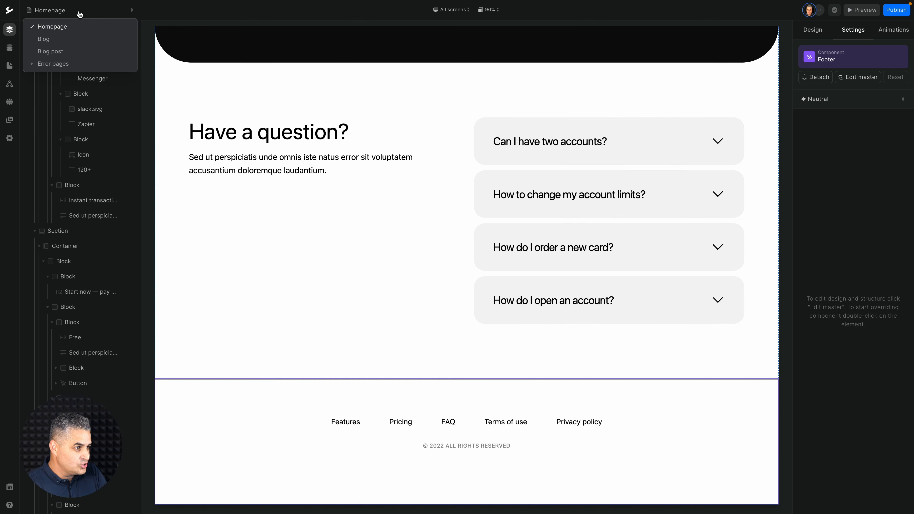
click(53, 41)
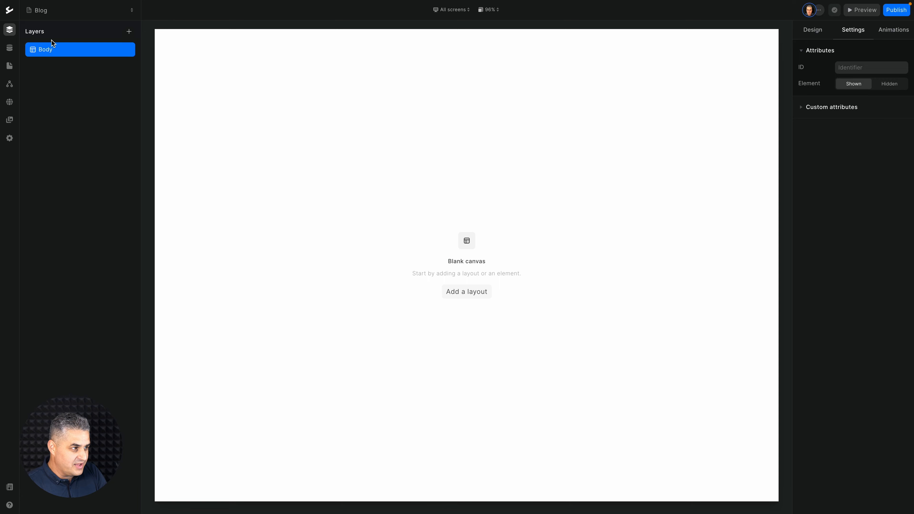
key(a)
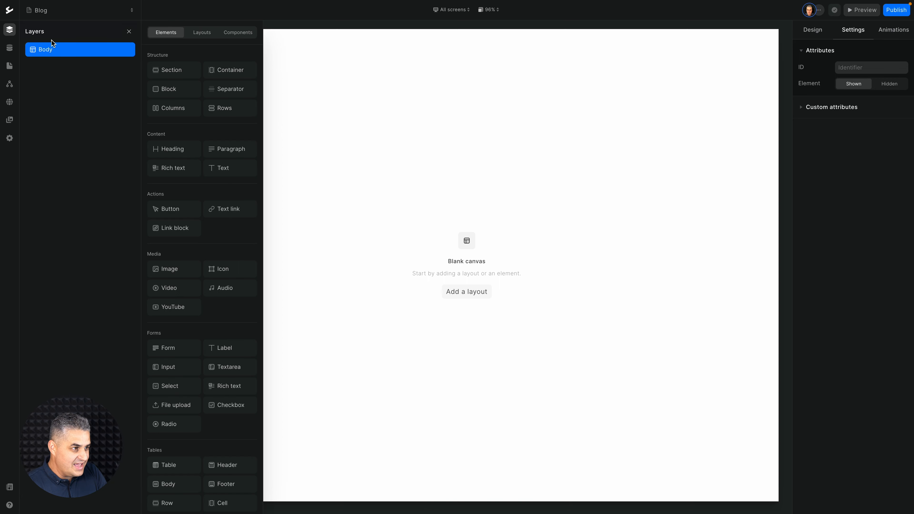
click(230, 36)
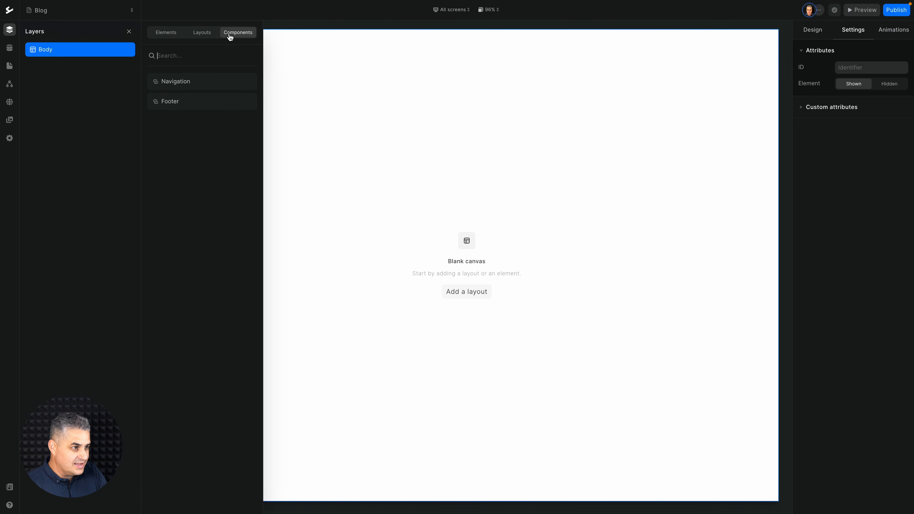
click(171, 81)
key(a)
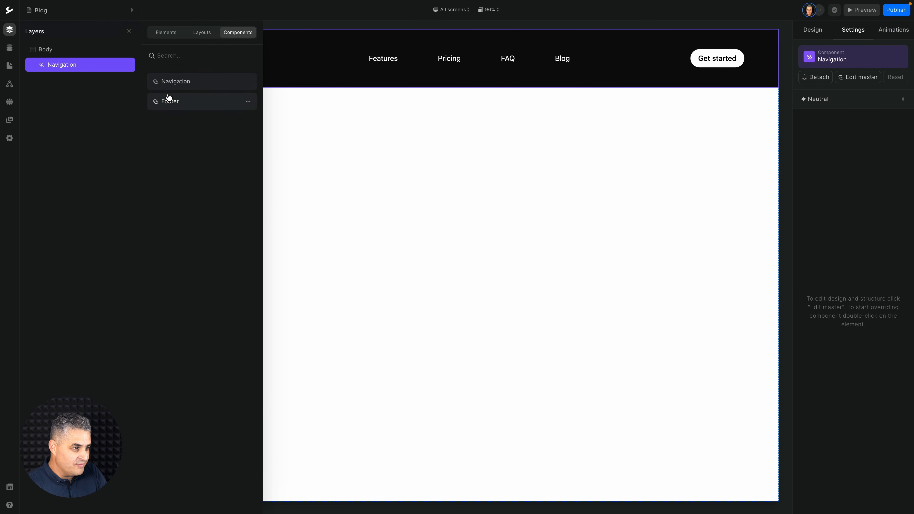
click(167, 97)
key(a)
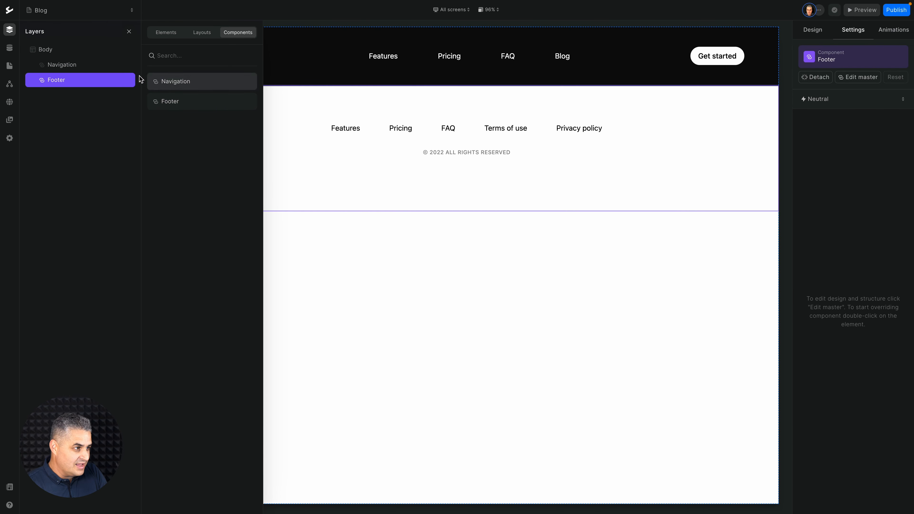
- Insert a section between the Navigation and the Footer on the Blog page, with a container inside it
click(64, 68)
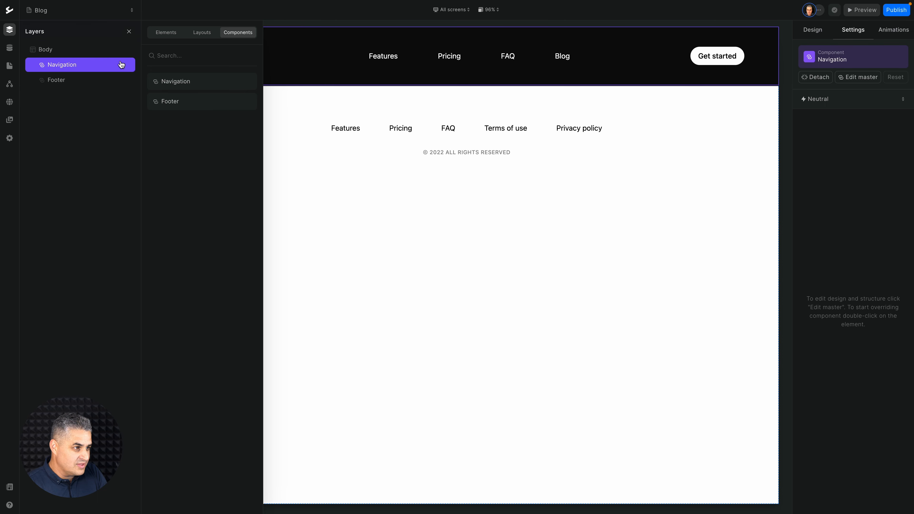
click(166, 33)
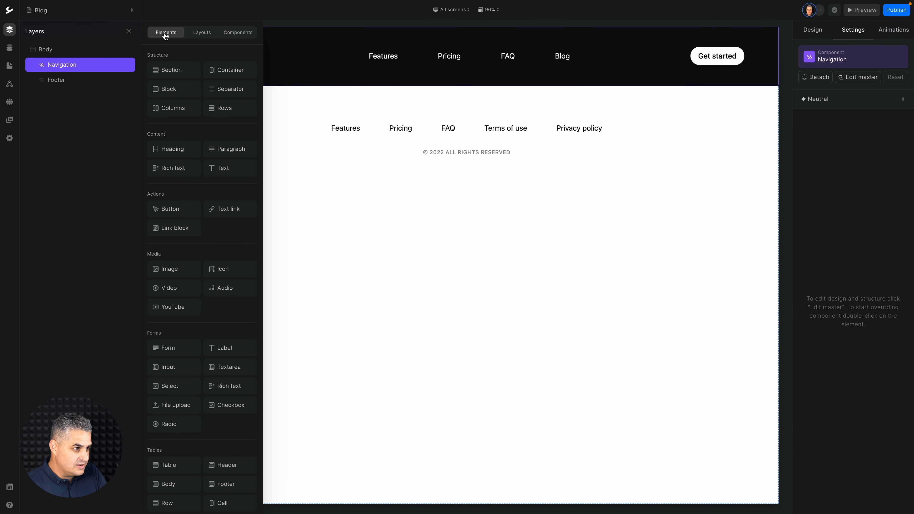
click(162, 72)
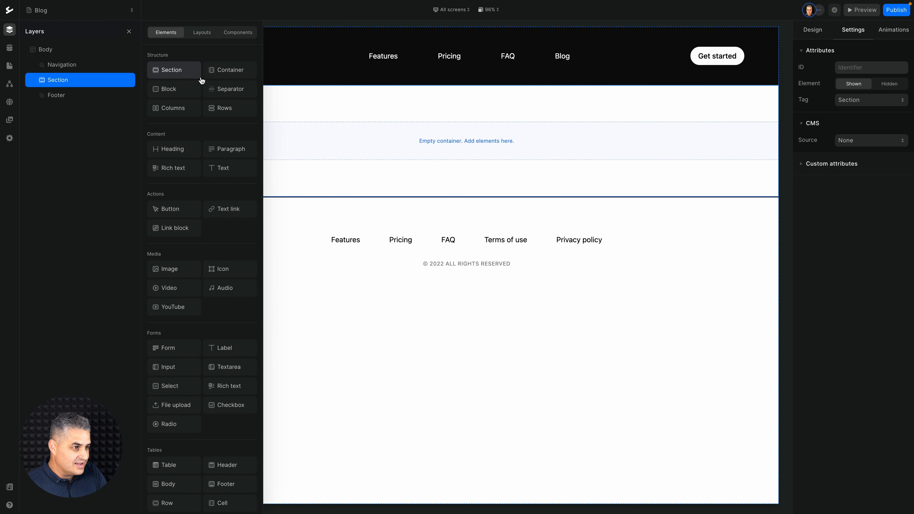
click(228, 72)
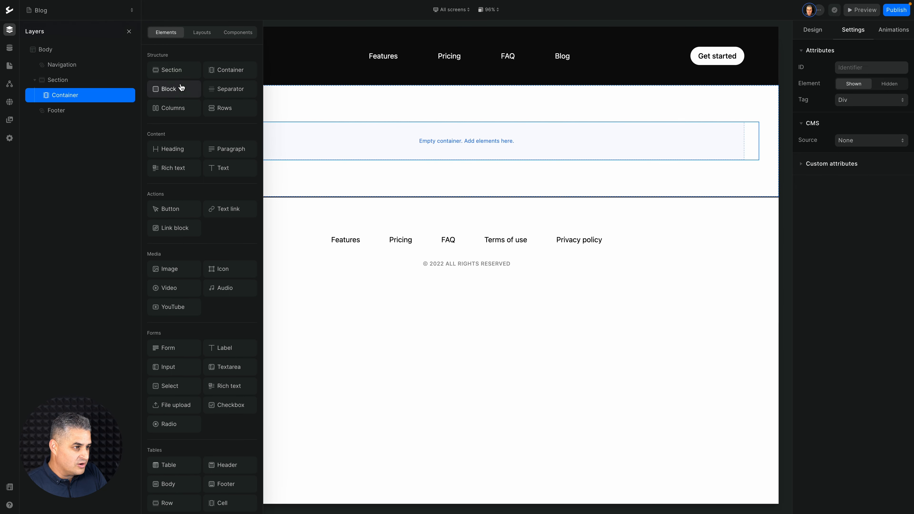
- Add a block inside the Blog page's container and nest a link block inside it
click(173, 90)
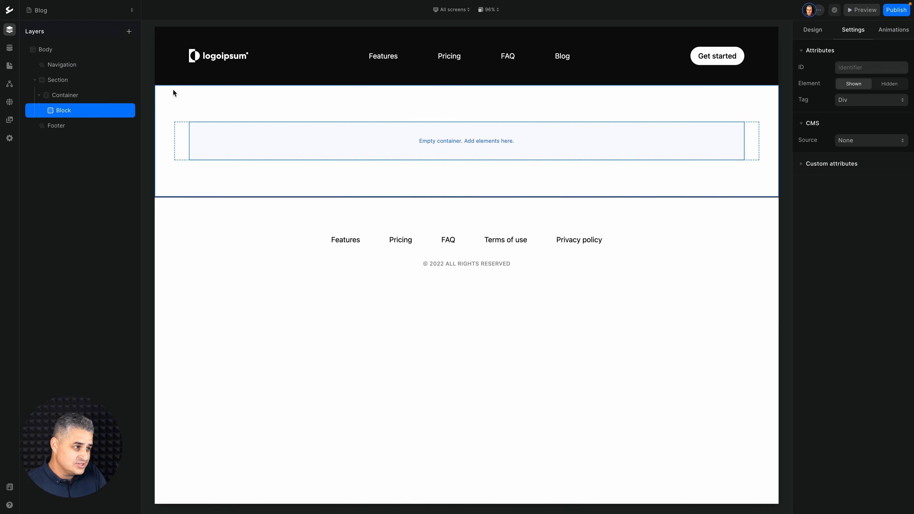
key(a)
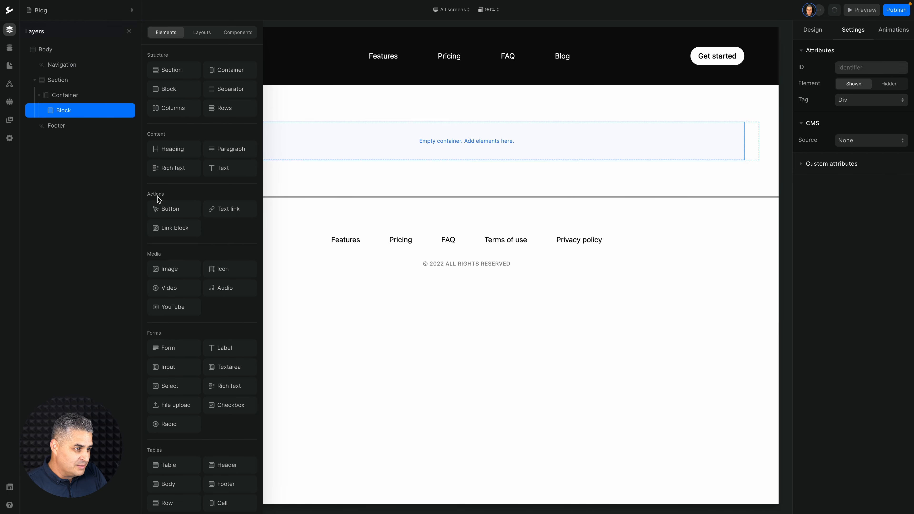
click(176, 228)
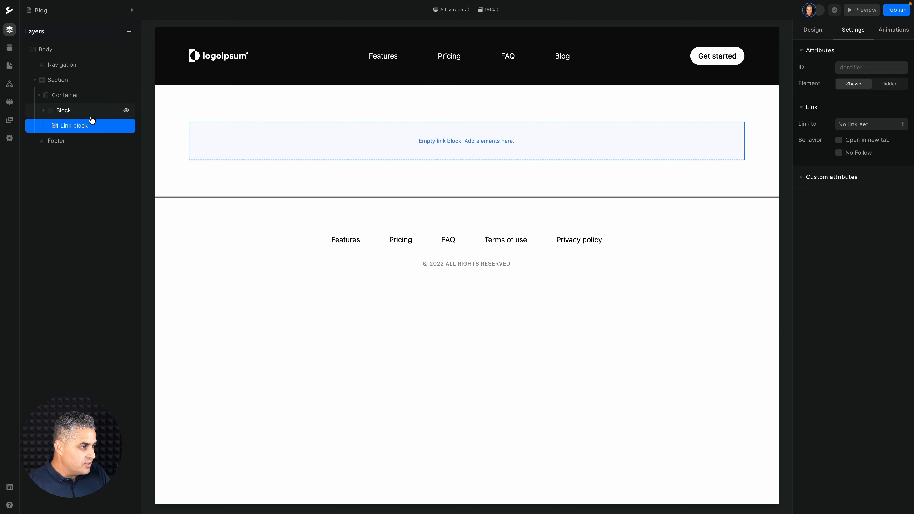
- Set the CMS source of the container's block to the Blog posts collection
click(78, 114)
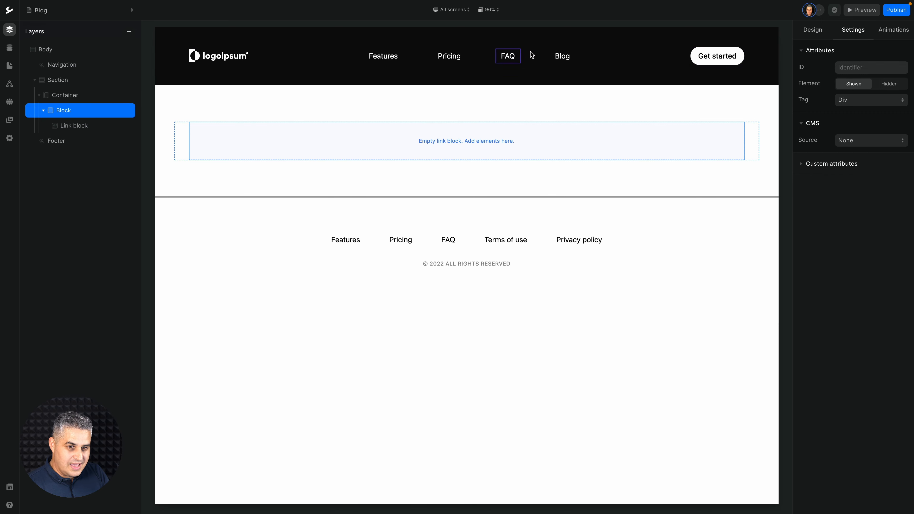
click(862, 142)
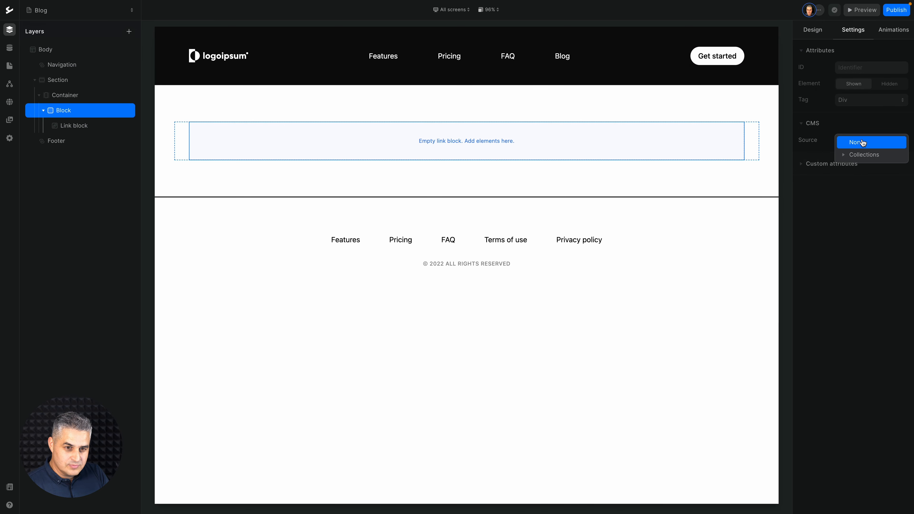
click(850, 156)
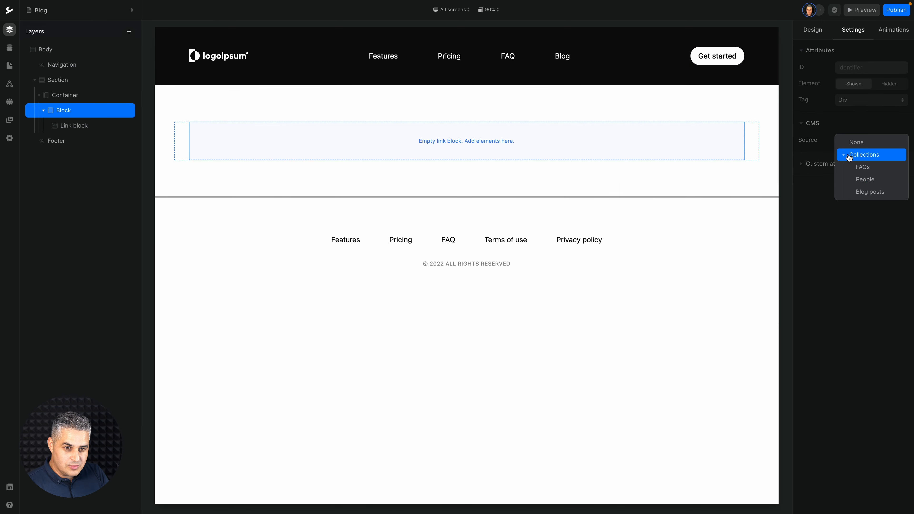
click(854, 192)
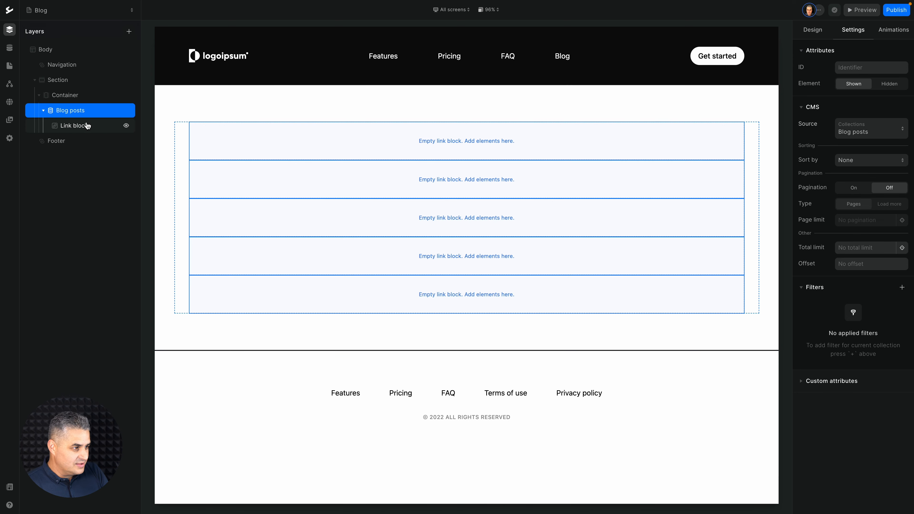
- Add an image and a block inside the link block of the blog posts list
click(74, 126)
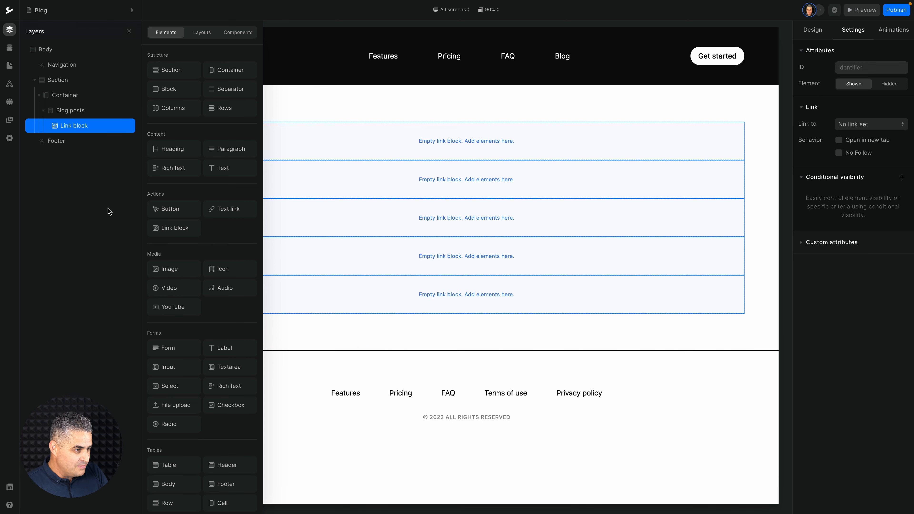
click(153, 269)
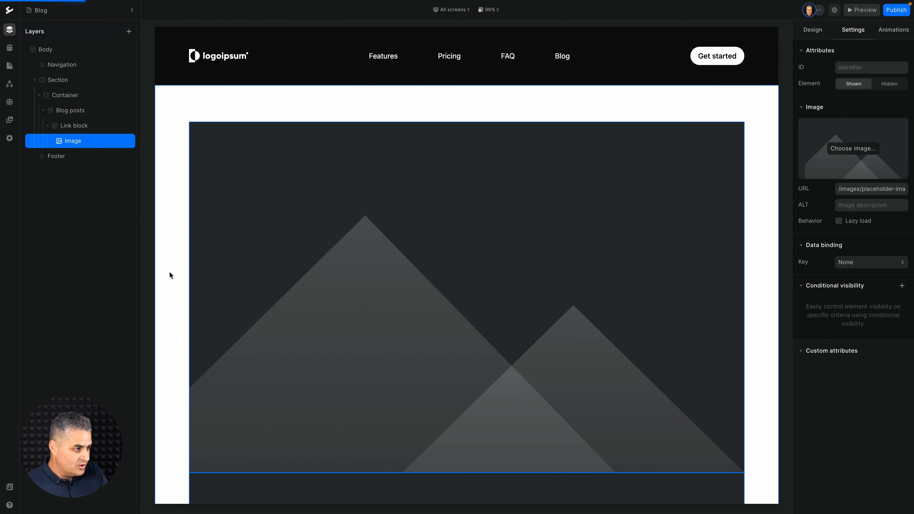
key(a)
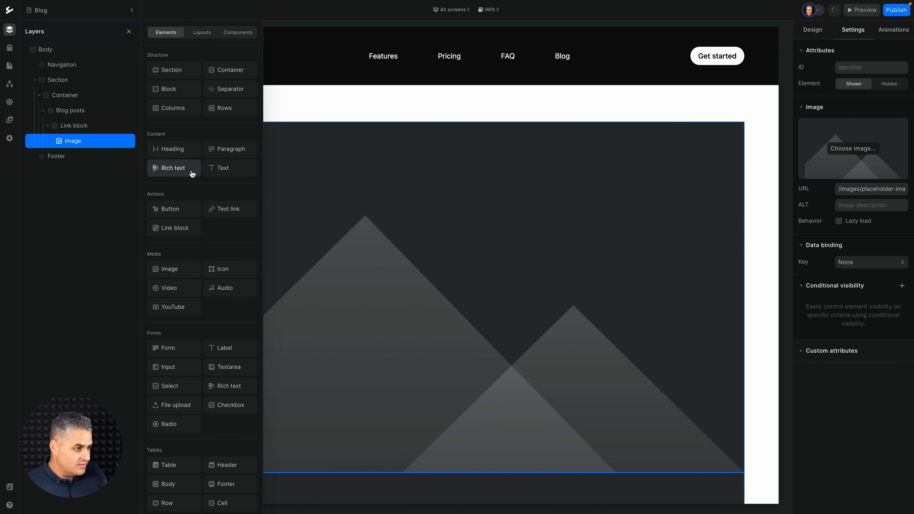
click(173, 88)
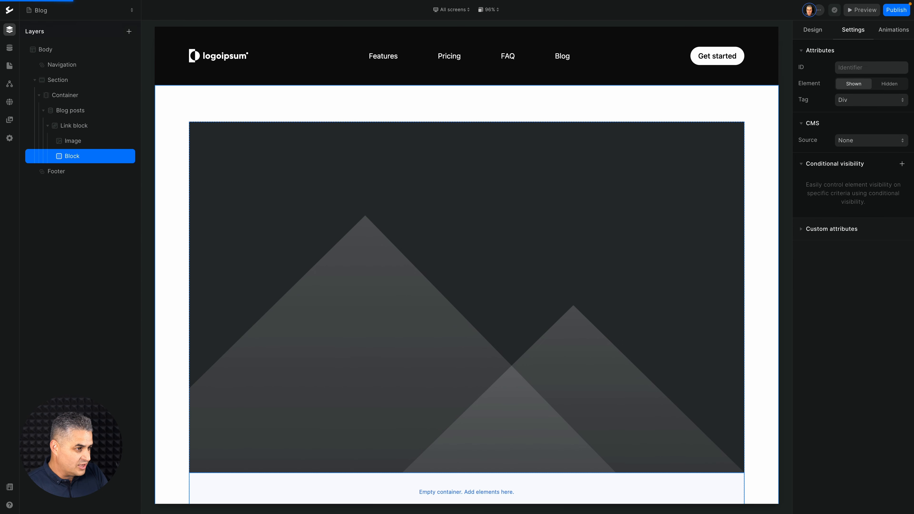
- Insert a heading and a paragraph into the block below the image
key(a)
click(166, 148)
key(a)
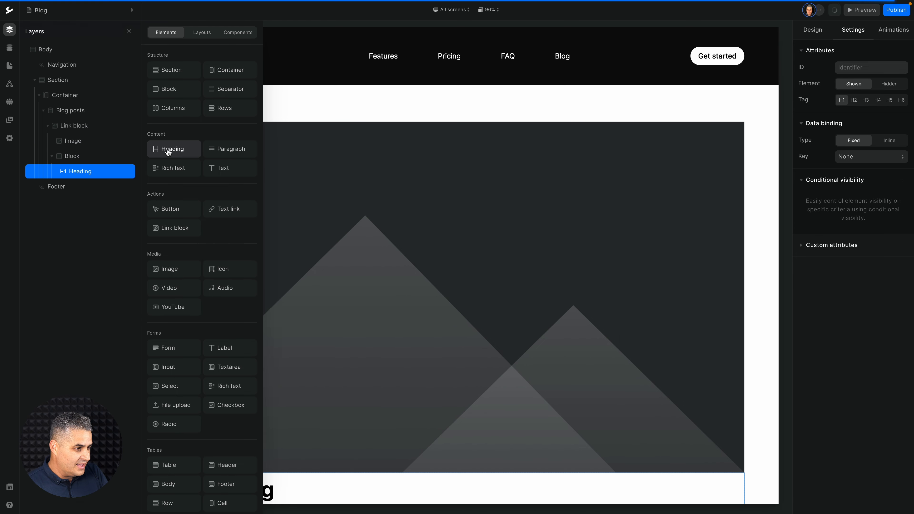
click(230, 149)
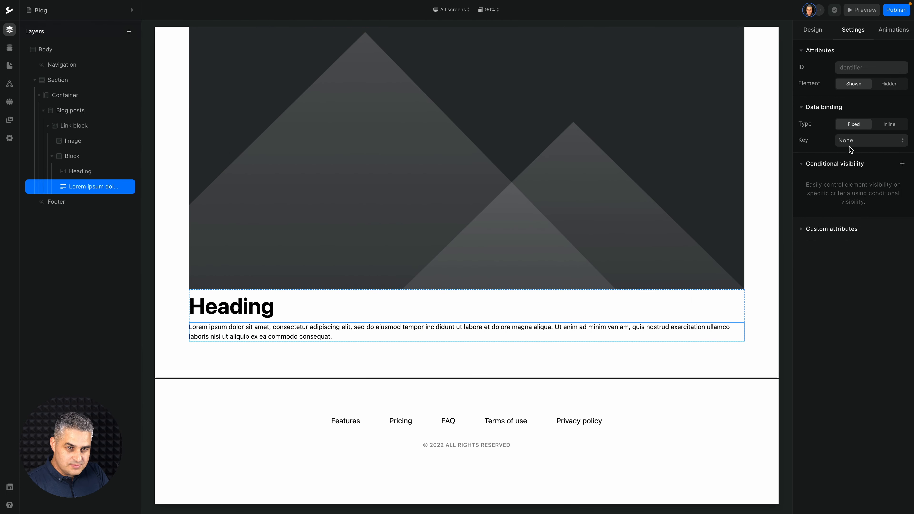
- Bind the paragraph to the Blog posts Description field and the heading to the Name field
click(860, 143)
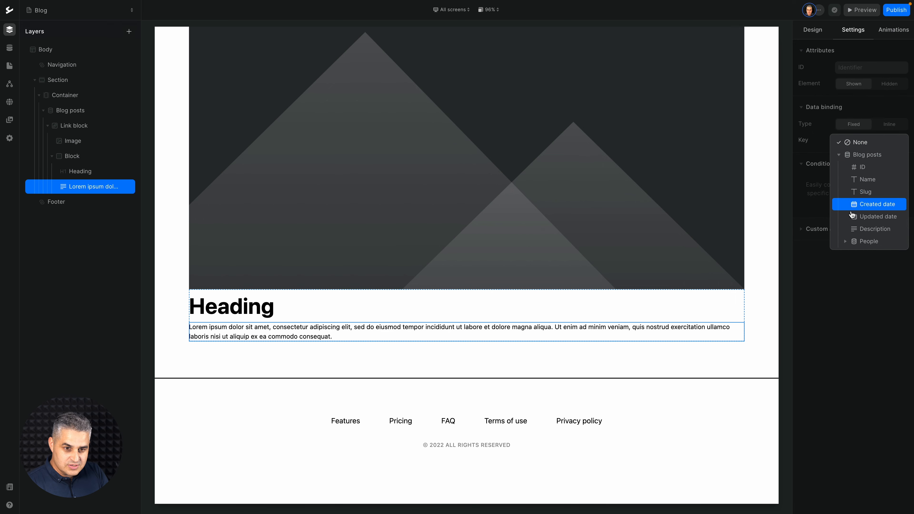
click(857, 229)
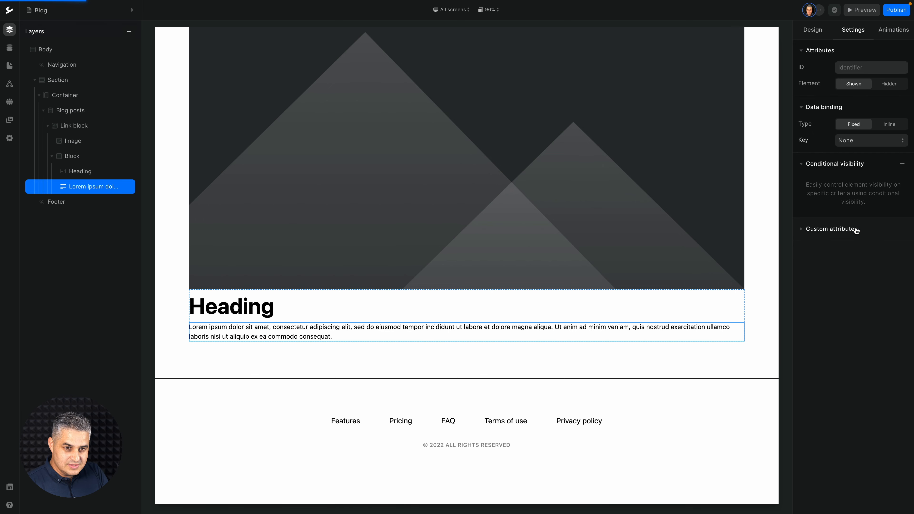
click(258, 306)
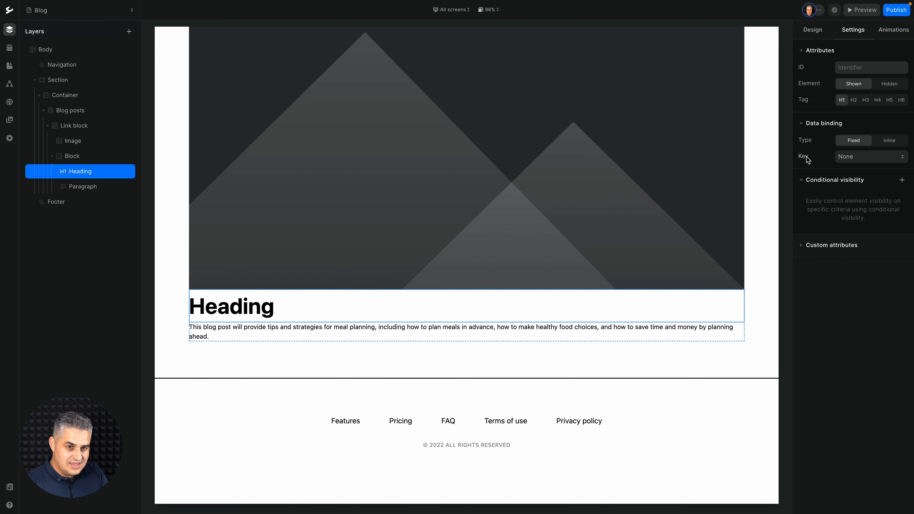
click(851, 161)
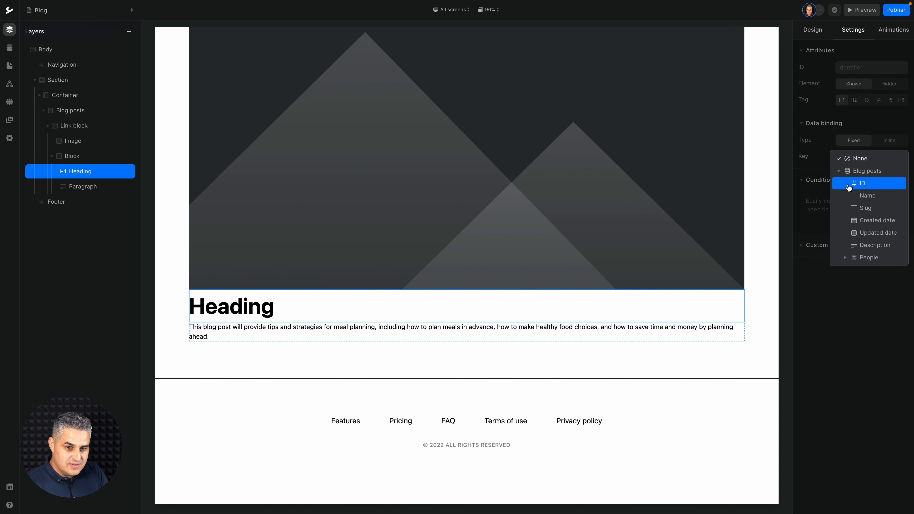
click(865, 198)
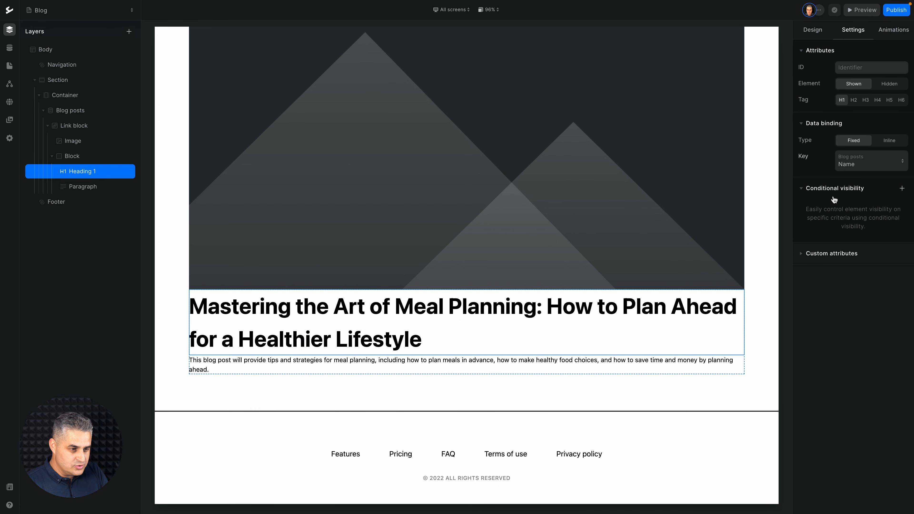
- Bind the image in the link block to the Blog posts Image field
click(618, 201)
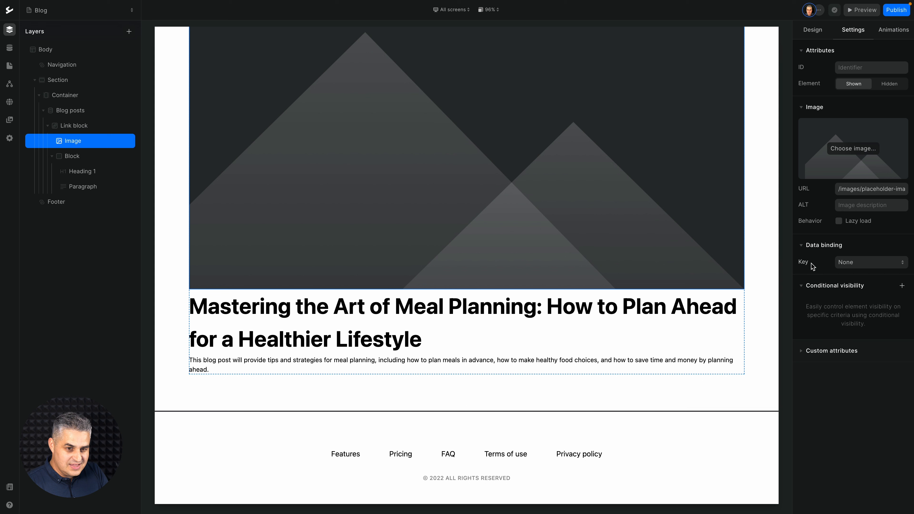
click(857, 265)
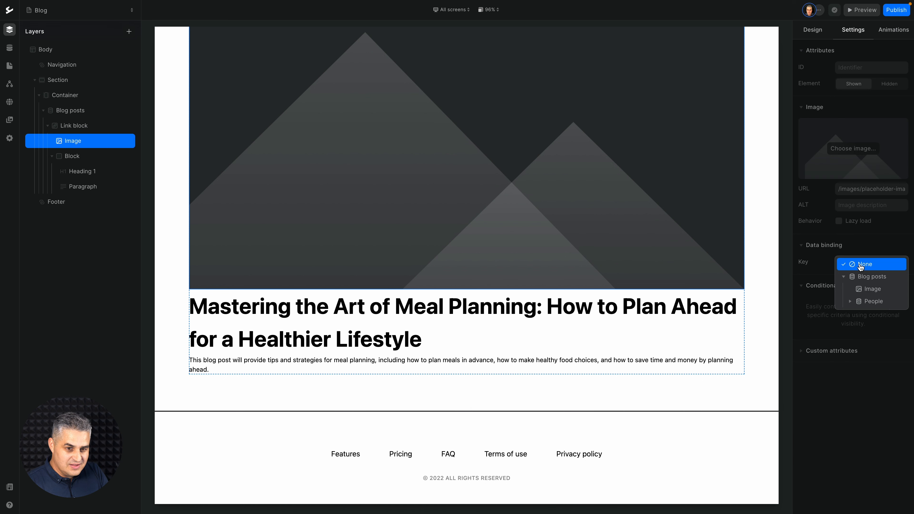
click(864, 289)
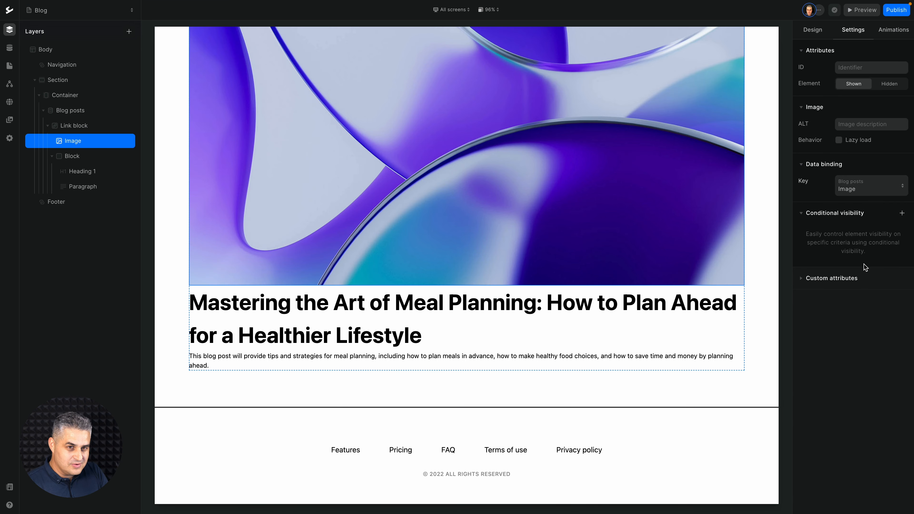
- Set the width of the blog post image to 4/12
click(814, 31)
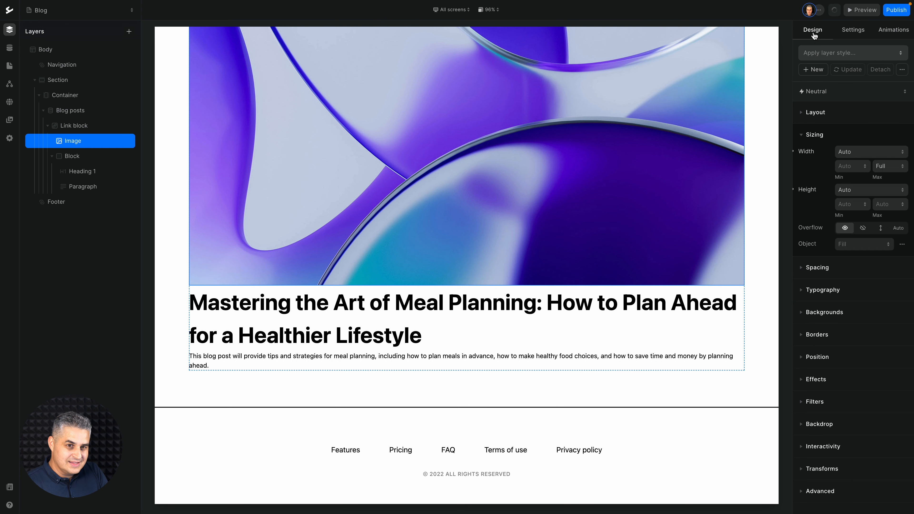
click(849, 152)
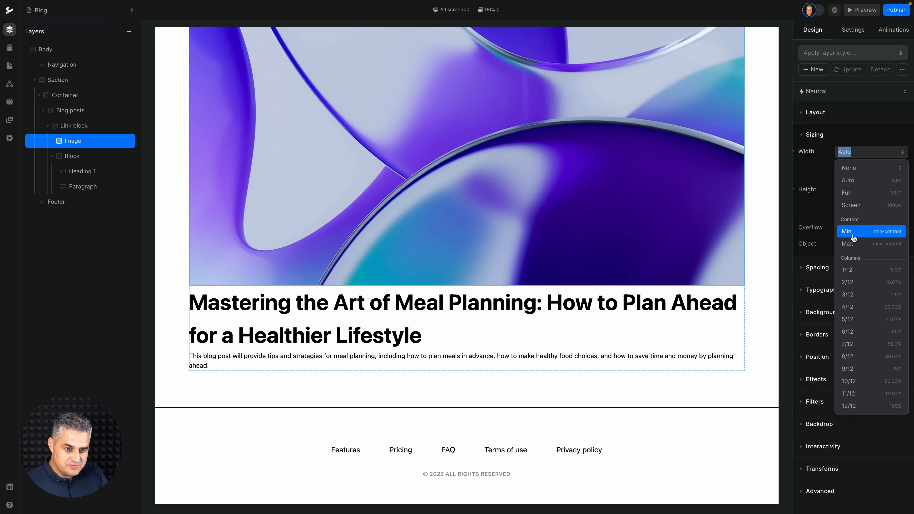
click(858, 309)
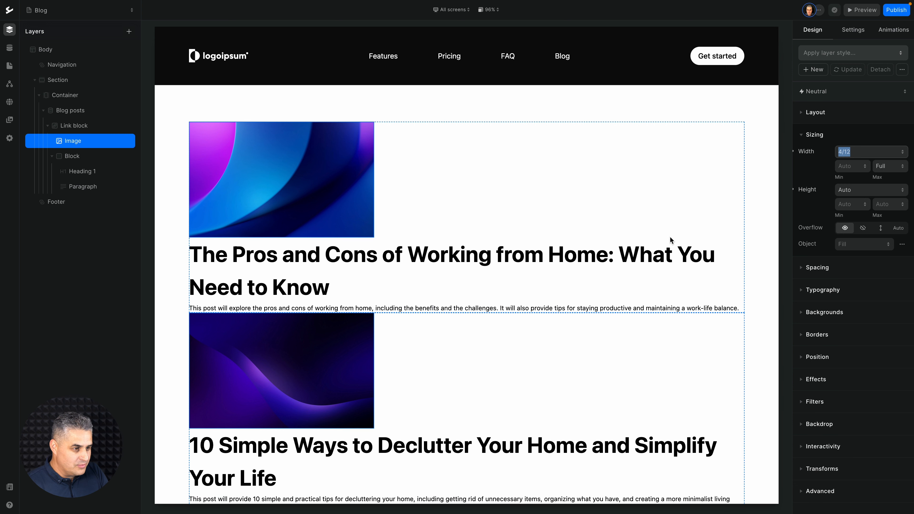
- Change the link block's display to a horizontal flex layout
scroll(658, 223, down, 1)
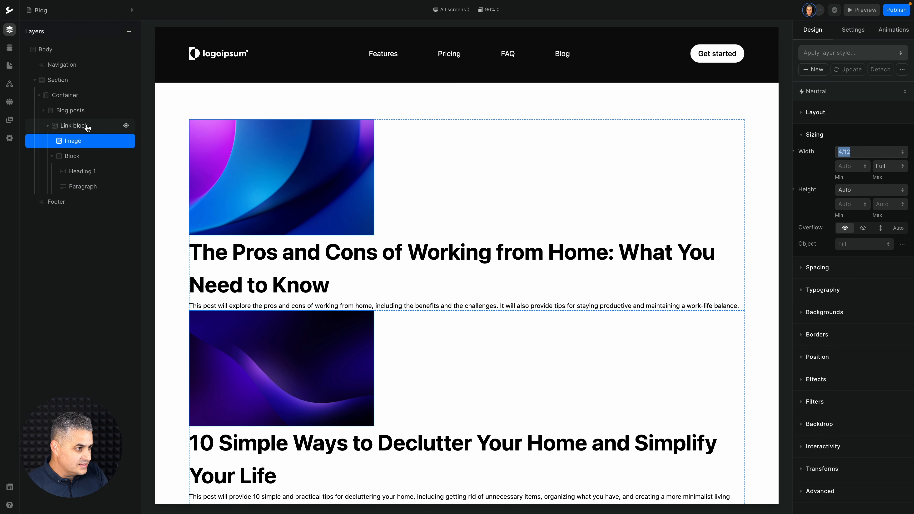
click(74, 128)
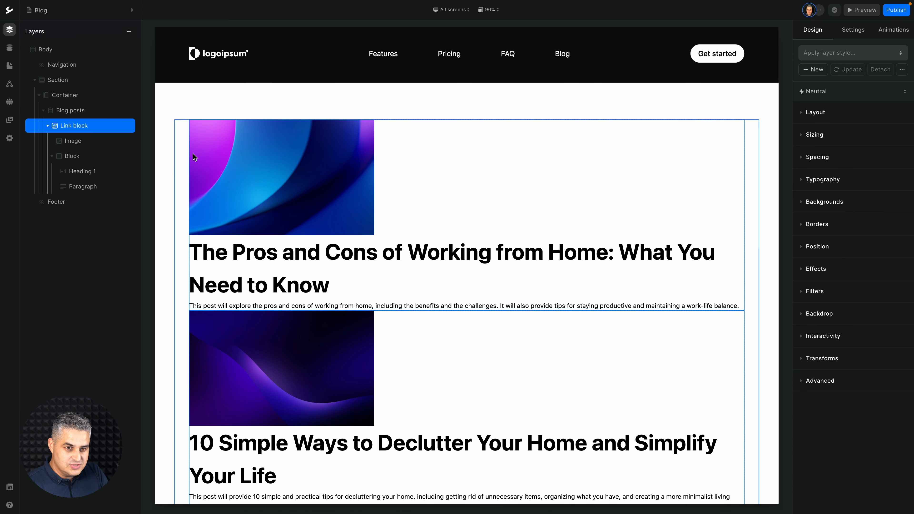
click(804, 114)
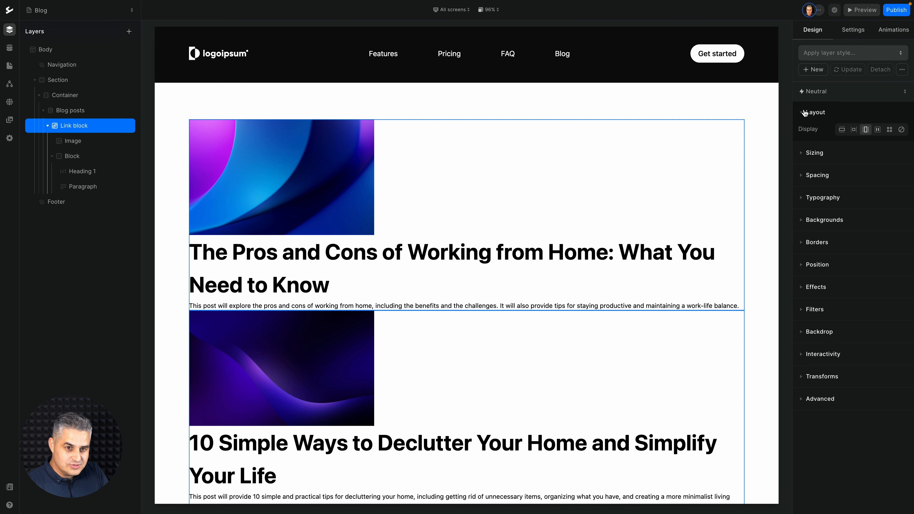
click(878, 130)
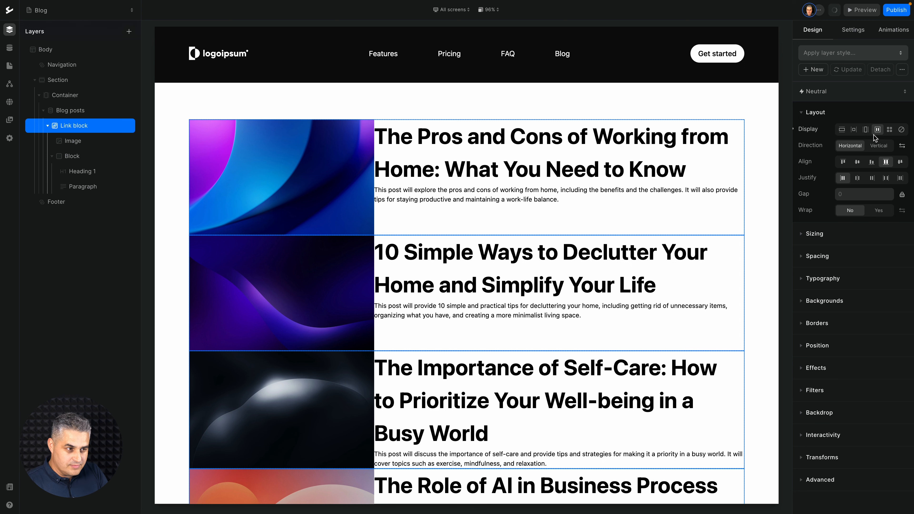
- Set the link block's gap to 23 px and align its items to the start
click(839, 193)
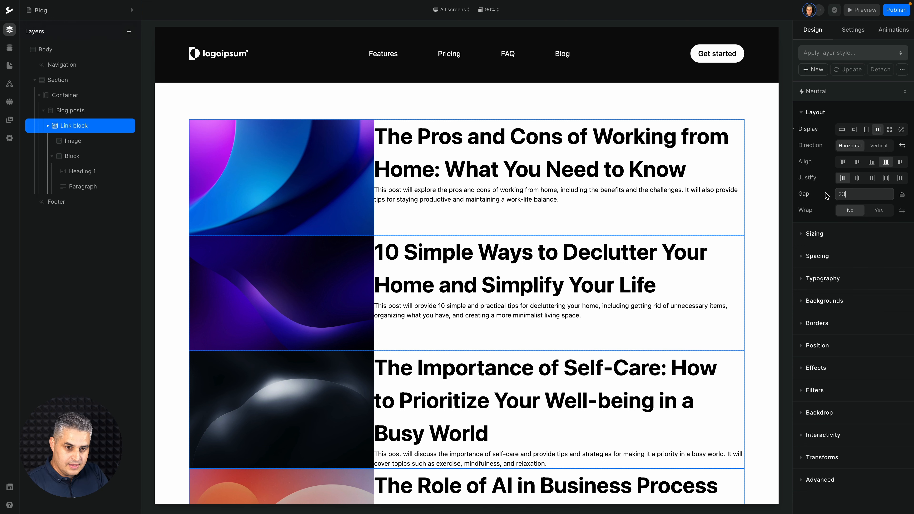
key(Return)
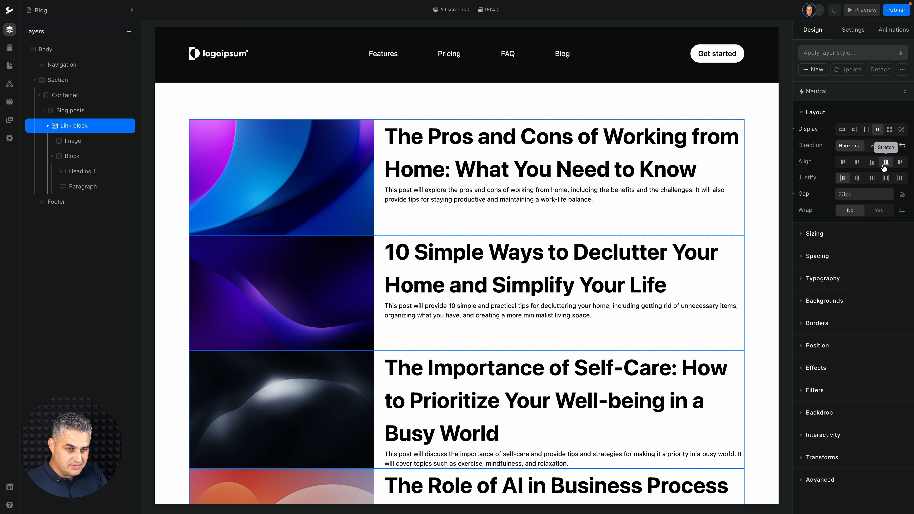
click(843, 163)
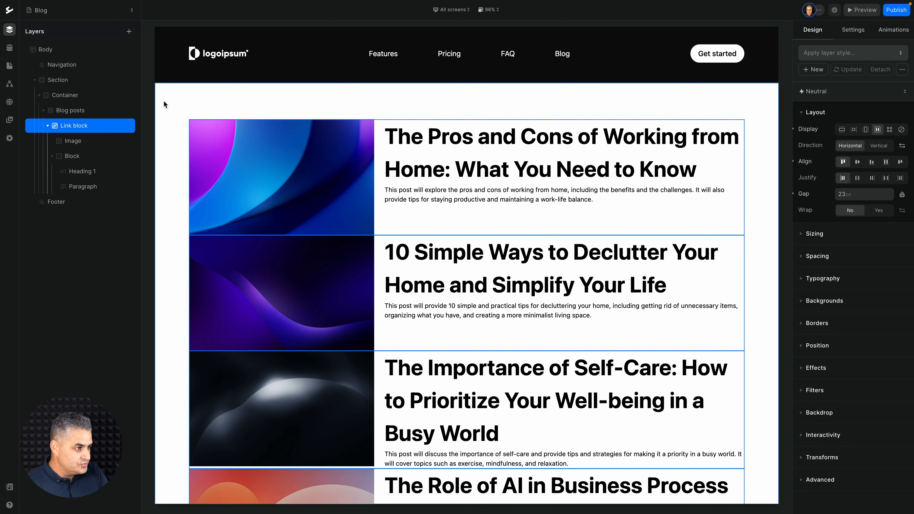
- Set the maximum width of the container around the blog posts to MD
click(79, 102)
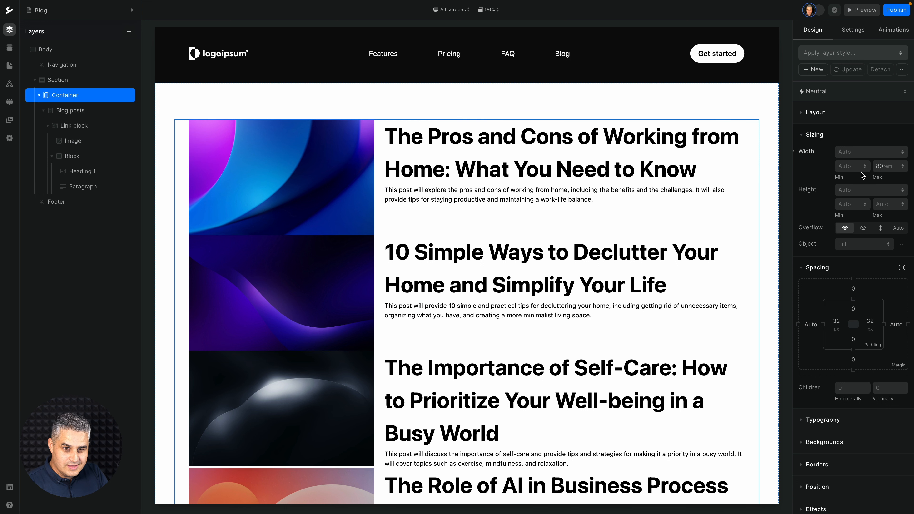
click(876, 165)
click(878, 165)
click(878, 164)
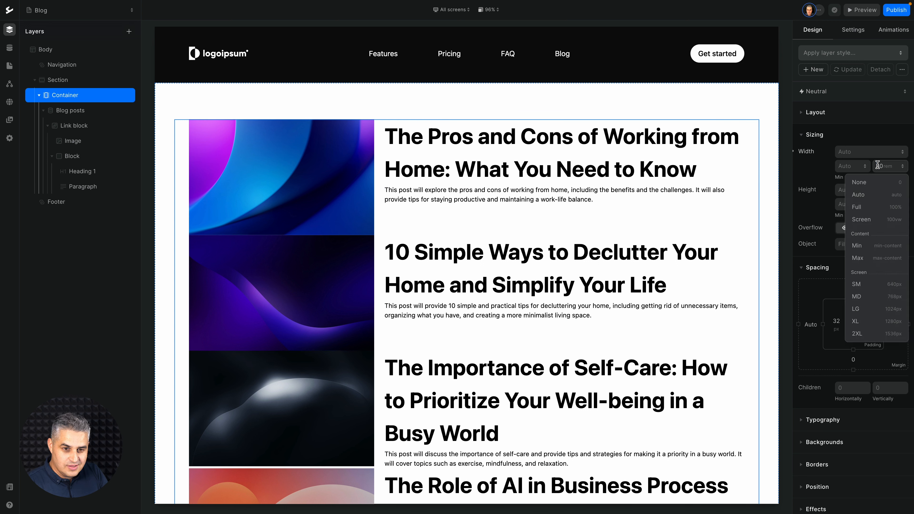
click(863, 297)
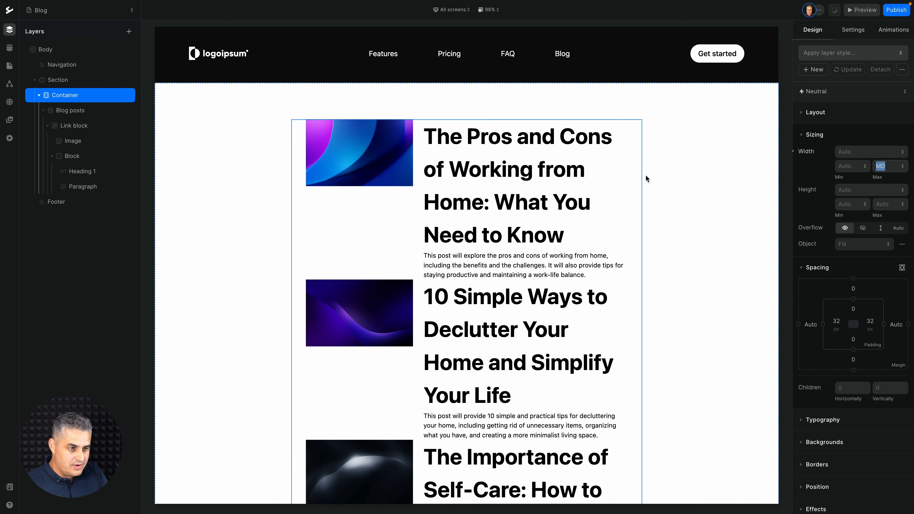
- Set the font size of the blog post headings to 2XL
click(517, 169)
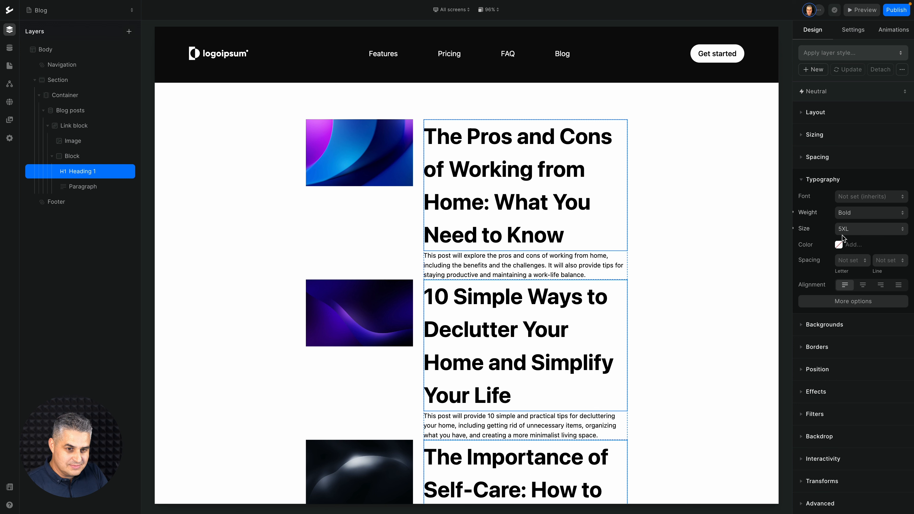
click(852, 229)
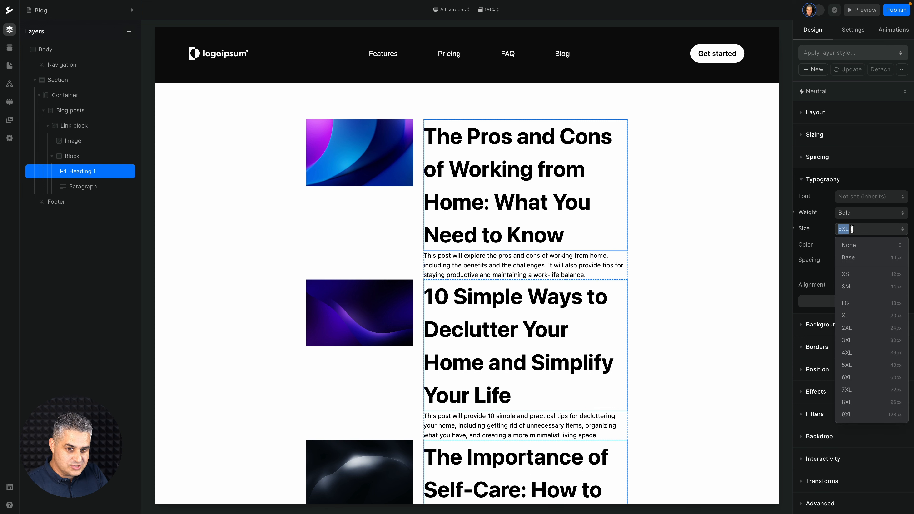
click(853, 329)
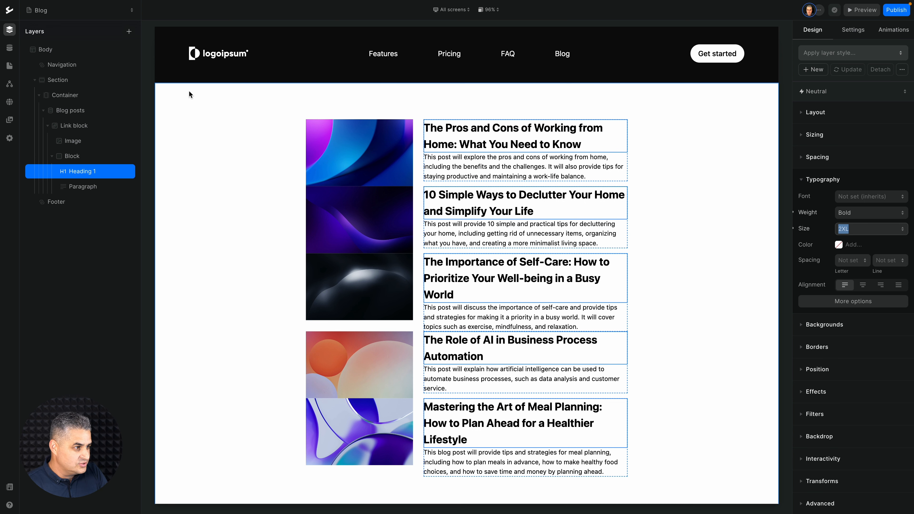
- Change the container around the blog posts to a vertical flex layout with a 23 px gap
click(74, 95)
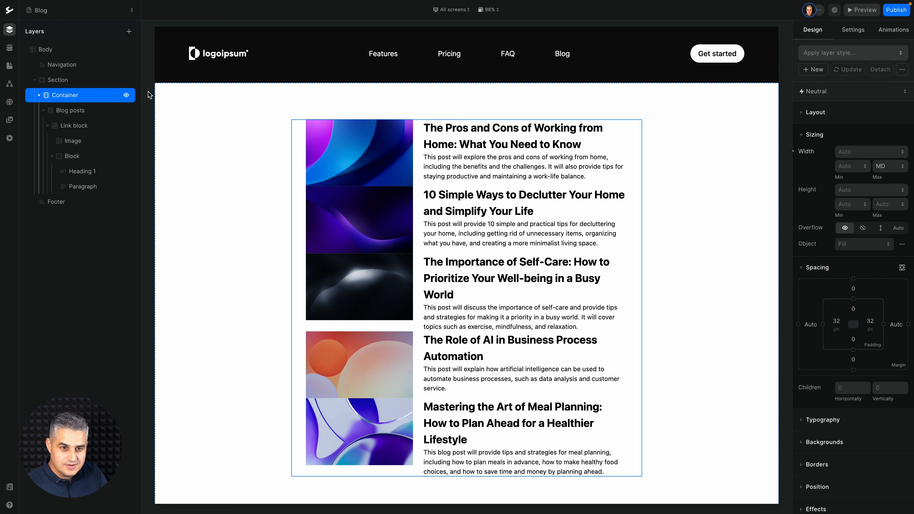
click(821, 113)
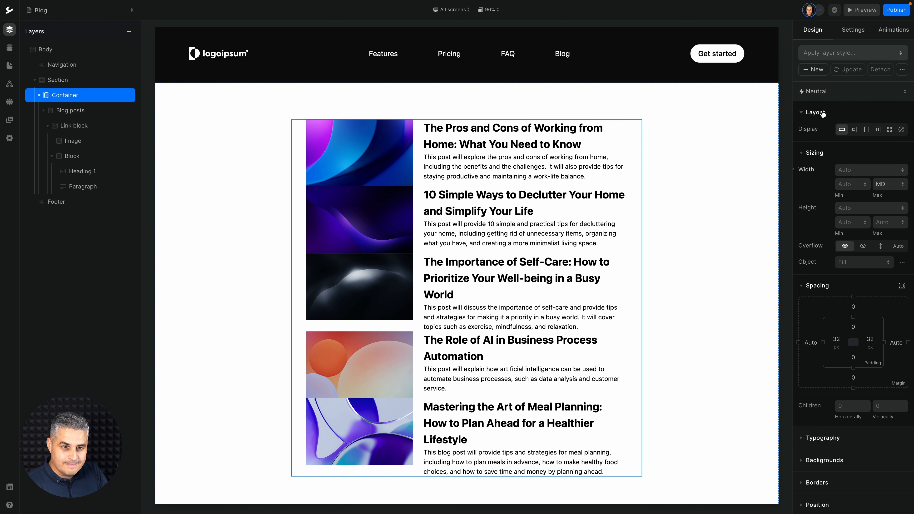
click(878, 130)
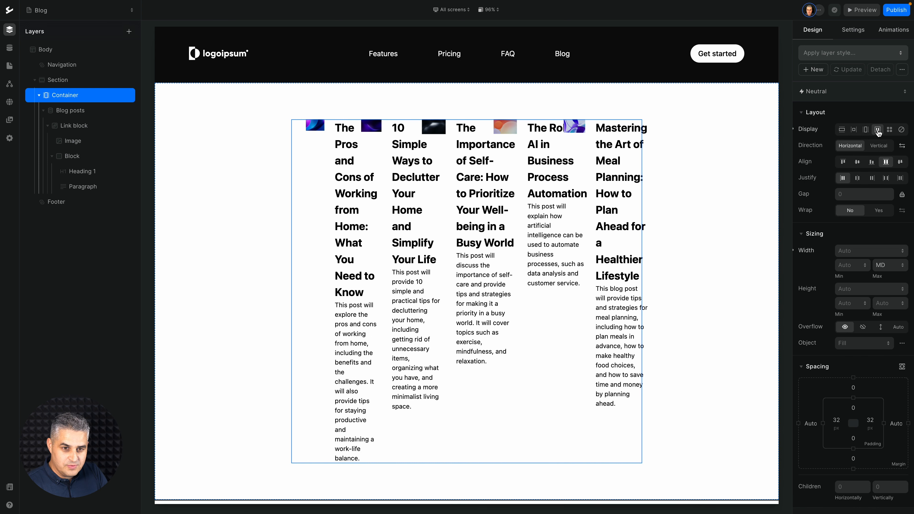
click(879, 146)
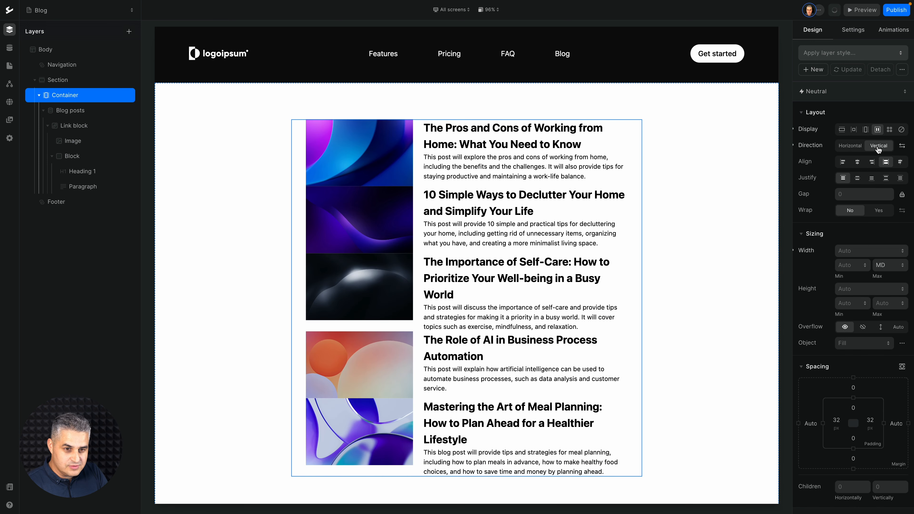
click(840, 195)
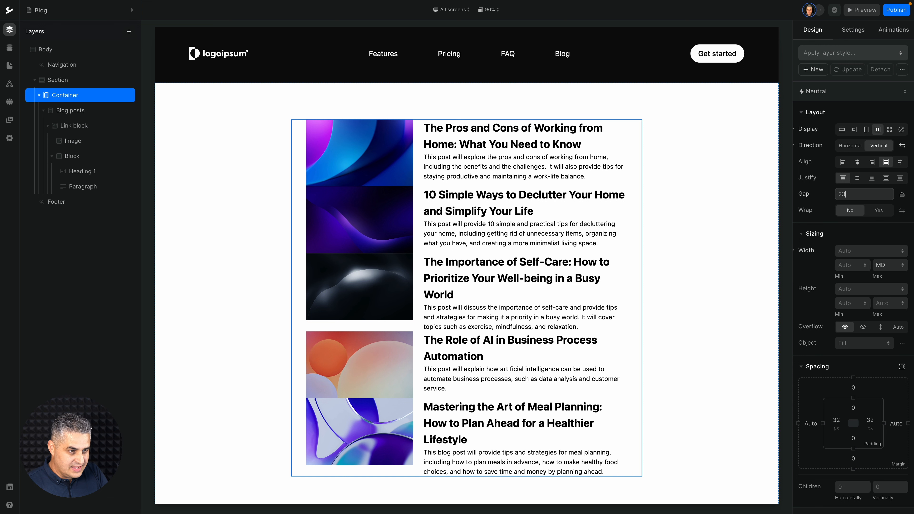
text(23)
key(Return)
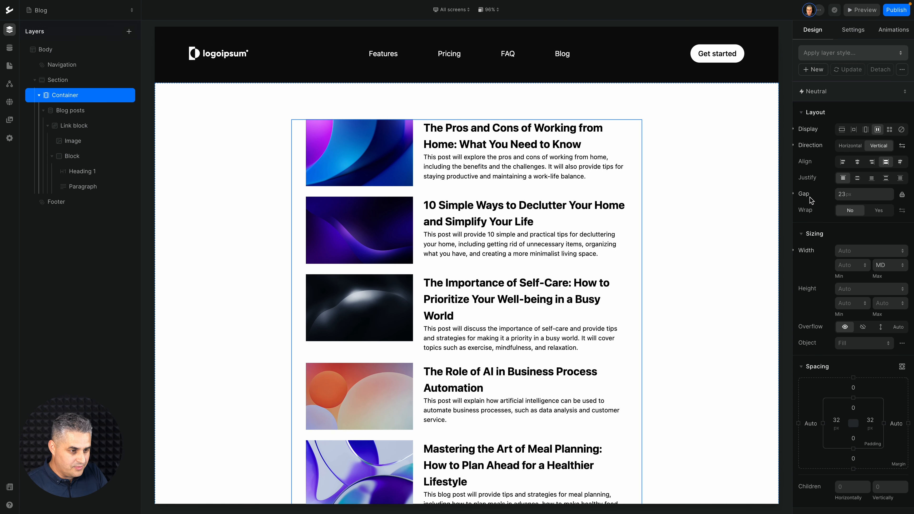
click(729, 215)
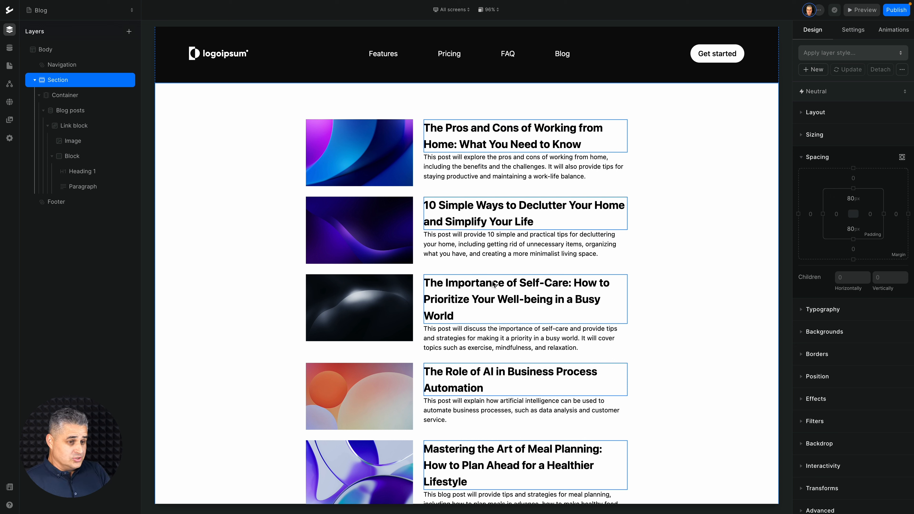
- Link the link block to the Blog post page, using the current collection of Blog posts as its data
click(87, 126)
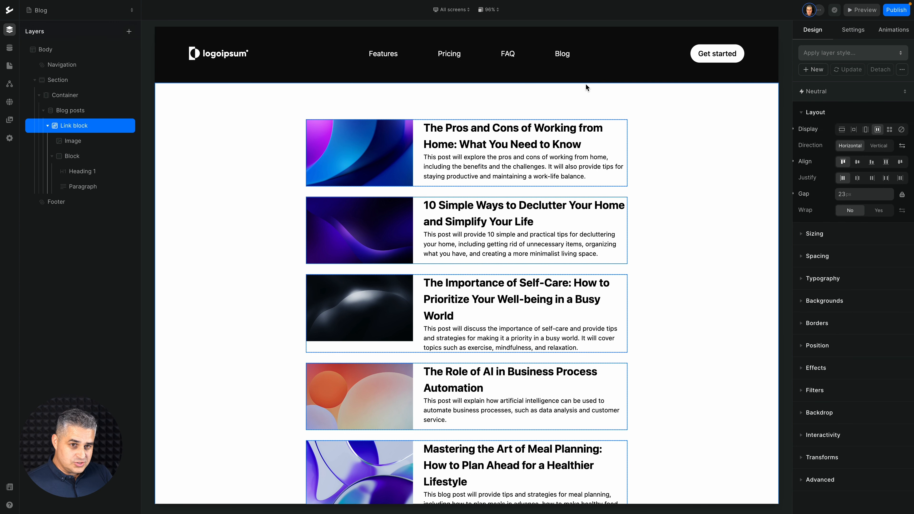
click(851, 32)
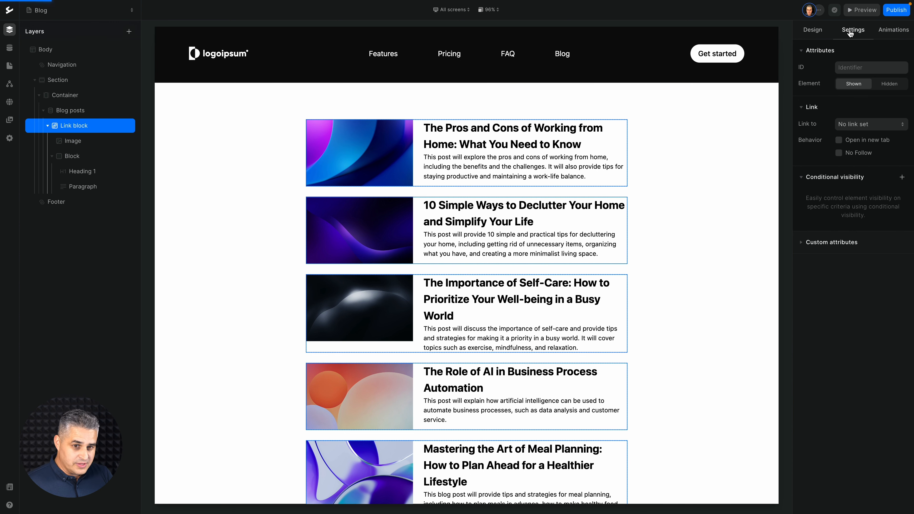
click(849, 124)
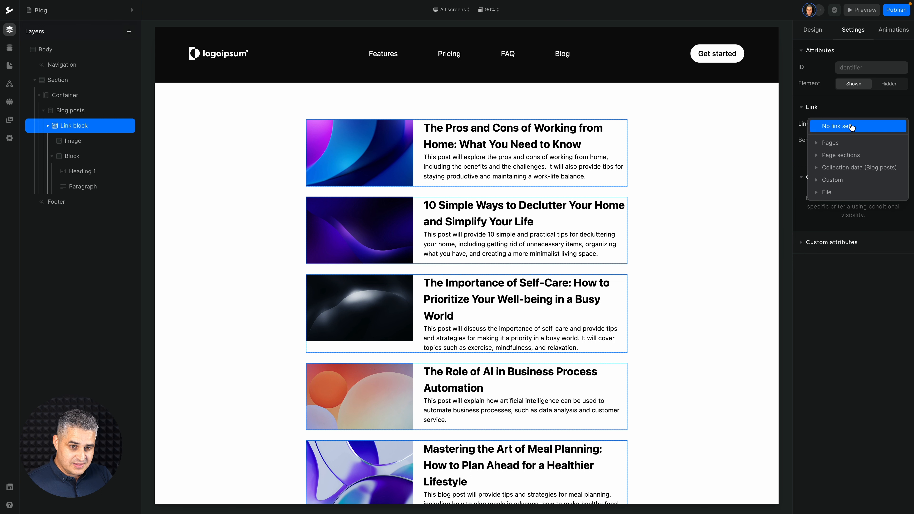
click(830, 143)
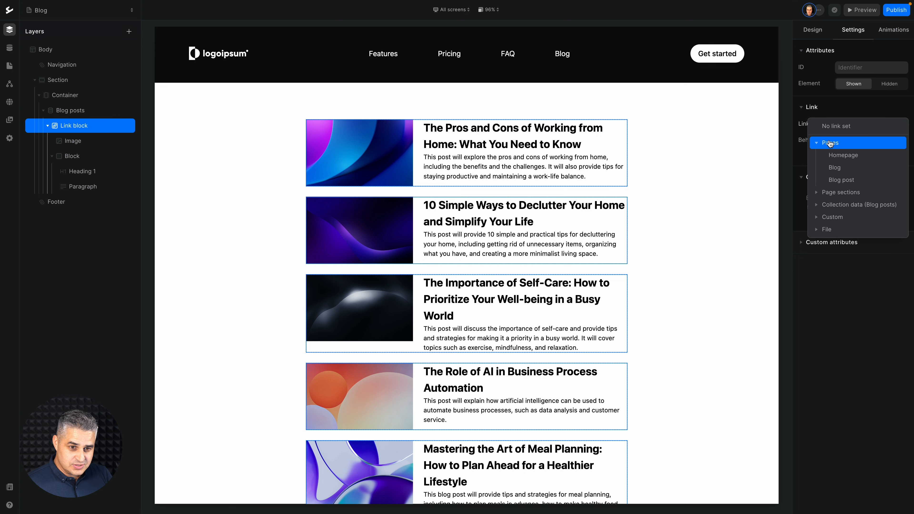
click(839, 179)
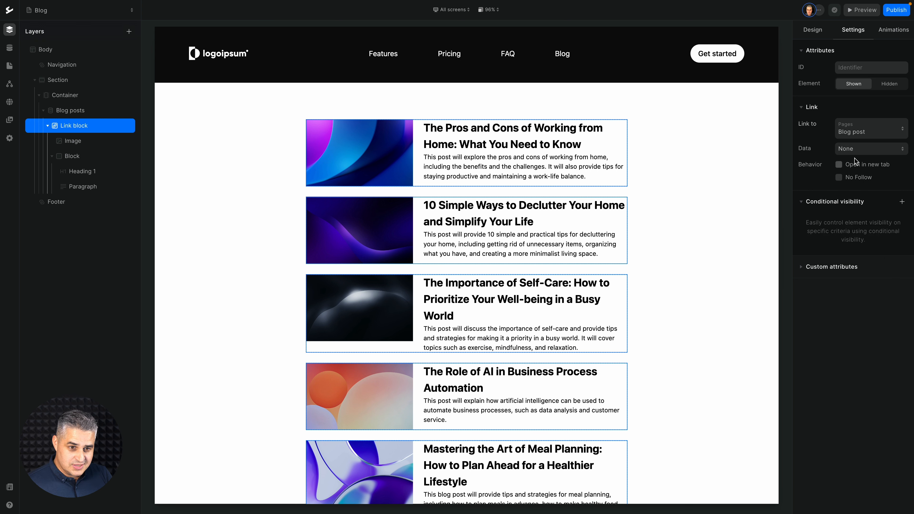
click(857, 149)
click(841, 168)
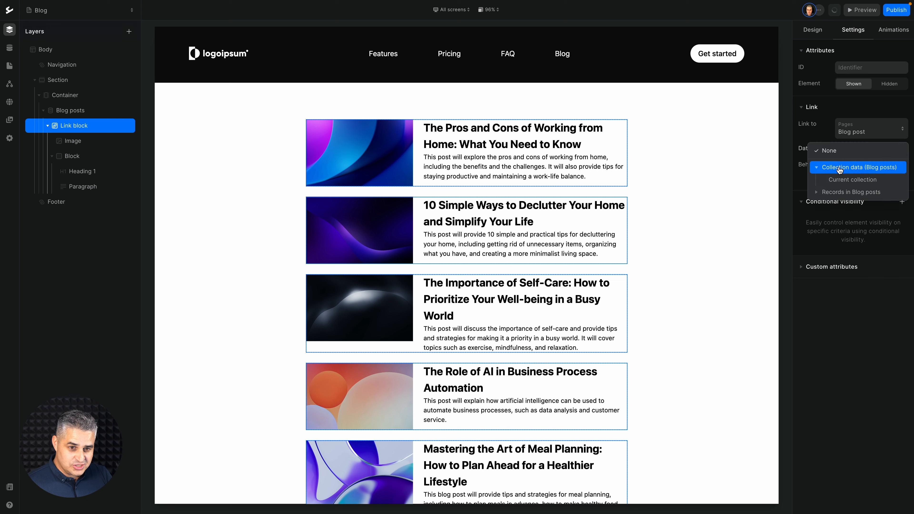
click(839, 180)
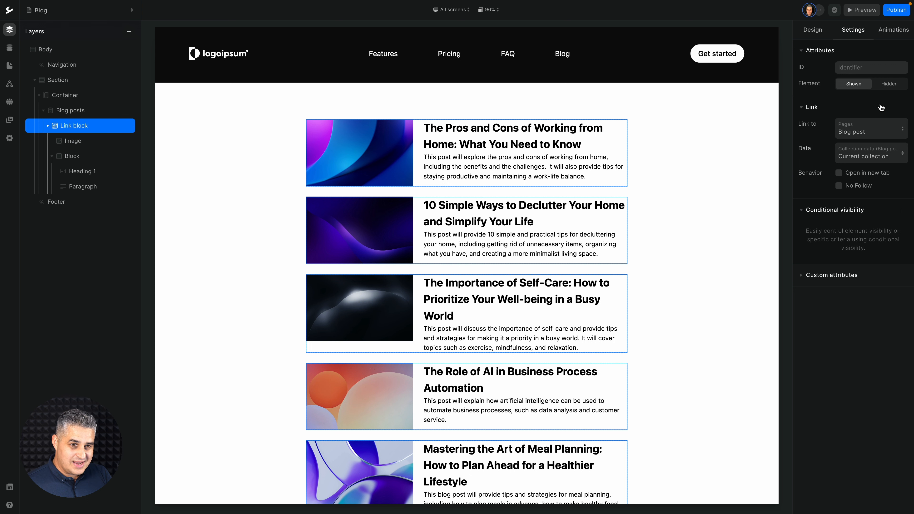
- Preview the blog page, open the first post to check its link, and return to the editor
click(864, 11)
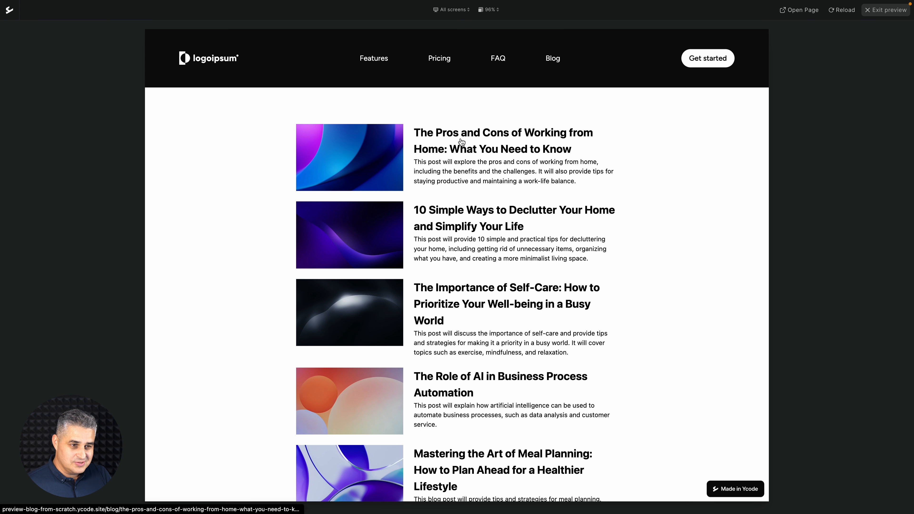
click(462, 142)
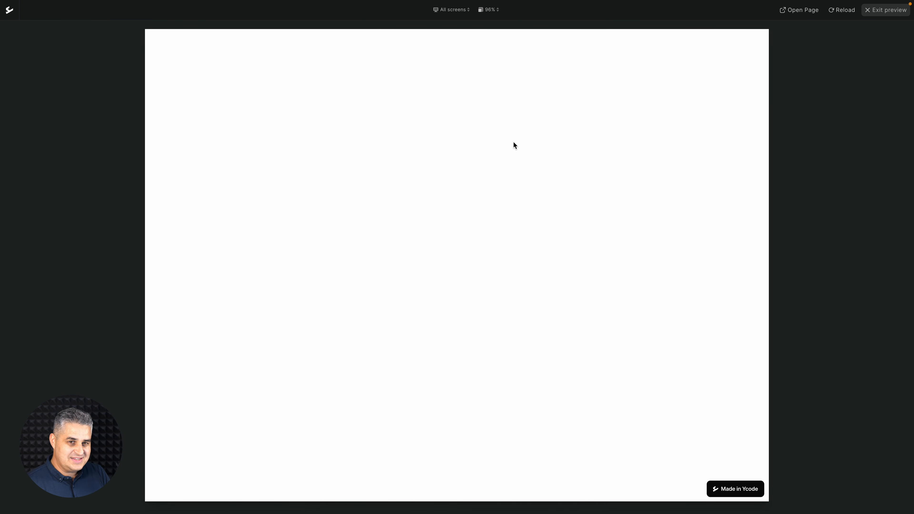
click(876, 13)
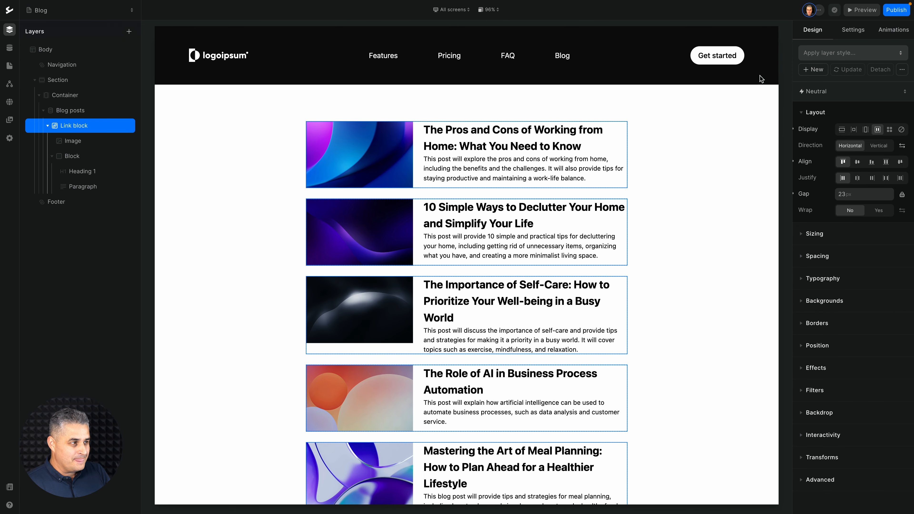
- Round the corners of the blog post images with an MD border radius
click(386, 153)
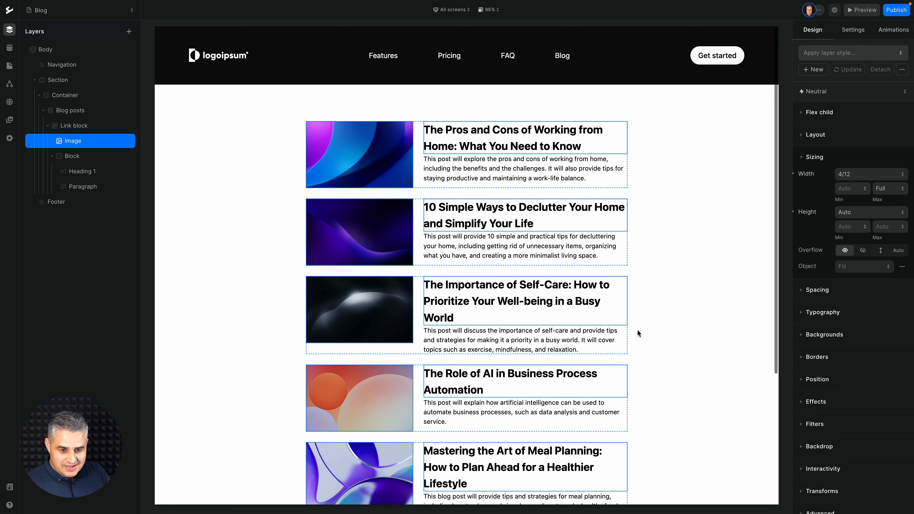
click(831, 365)
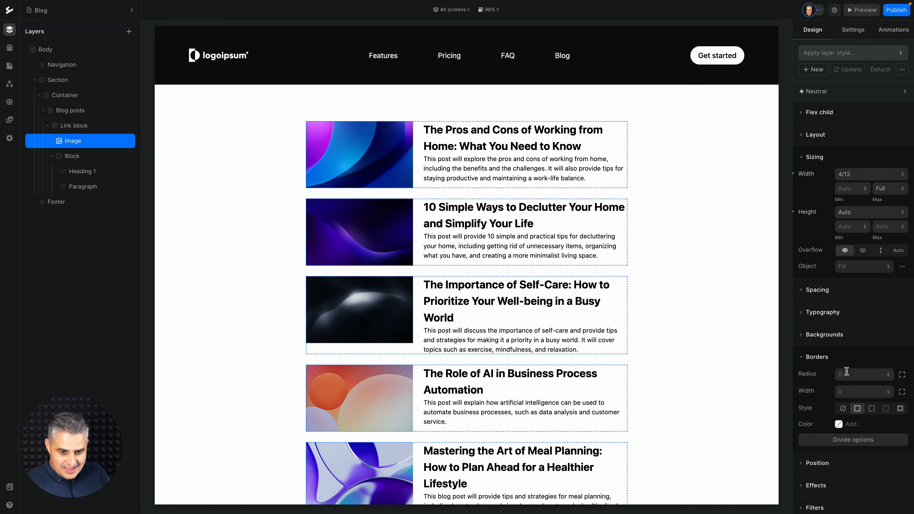
click(877, 376)
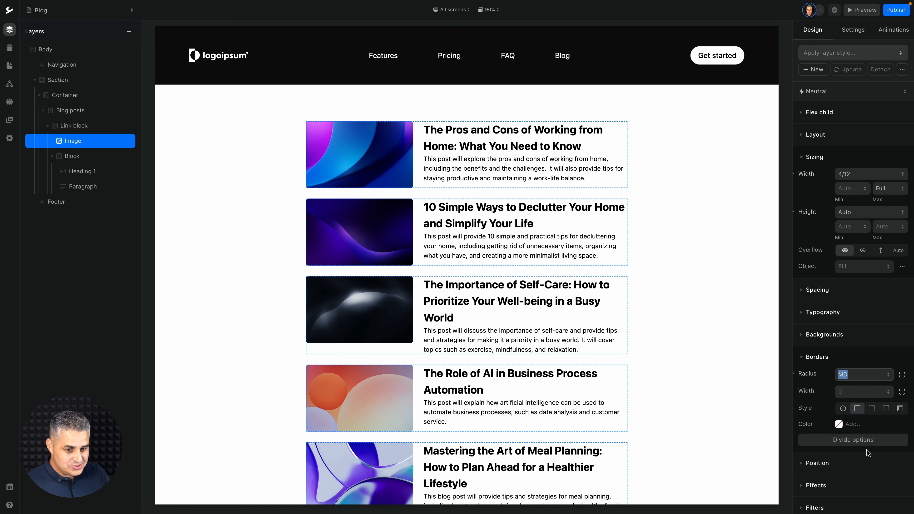
click(692, 332)
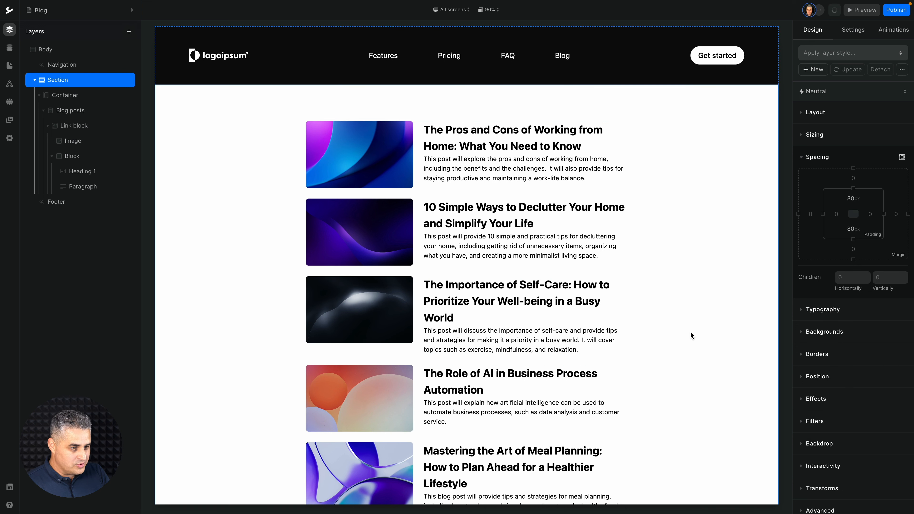
- Switch to the Blog post page and add the Navigation and Footer components to its body
click(130, 12)
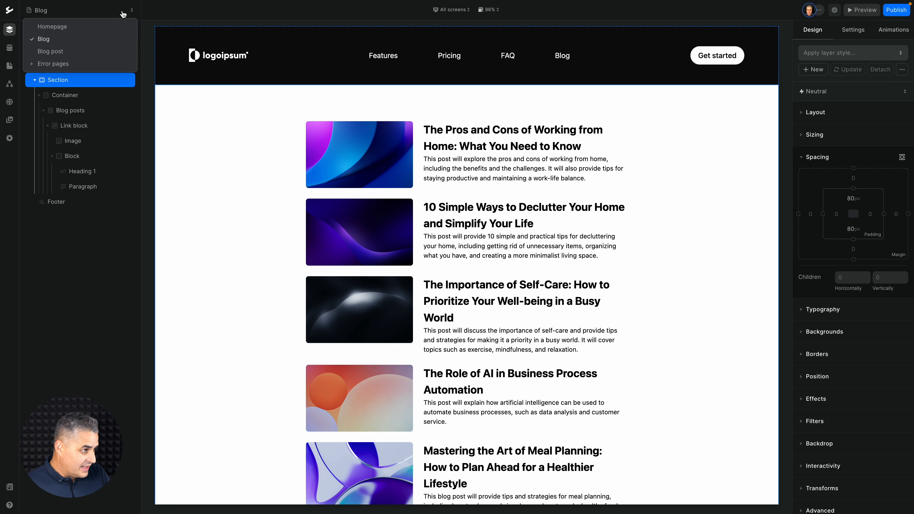
click(54, 51)
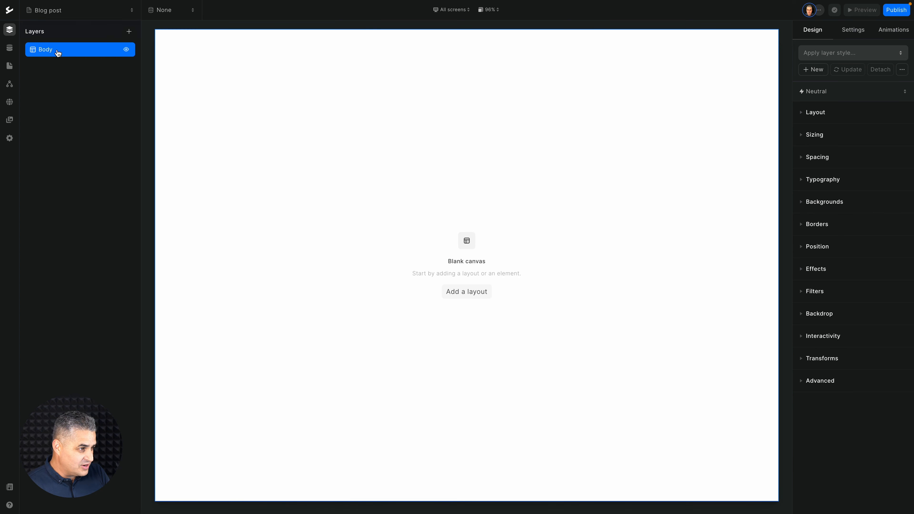
key(a)
click(233, 36)
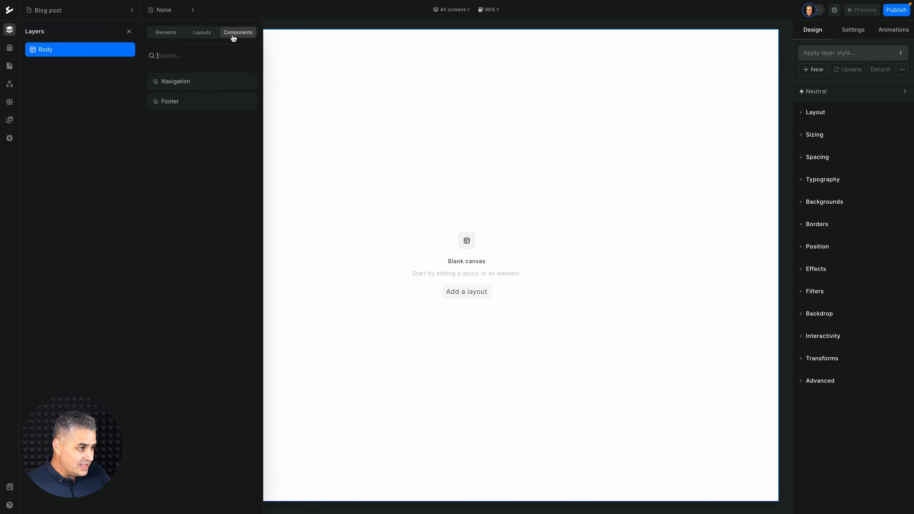
click(182, 80)
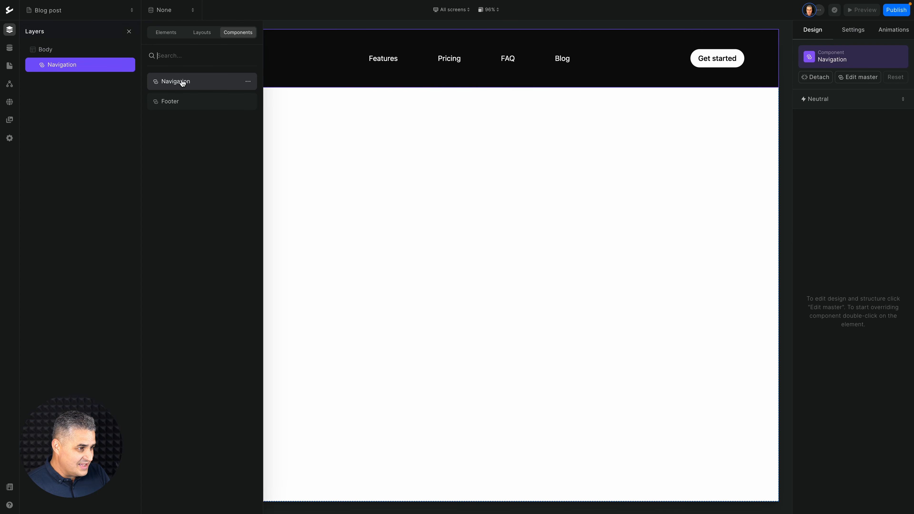
click(171, 101)
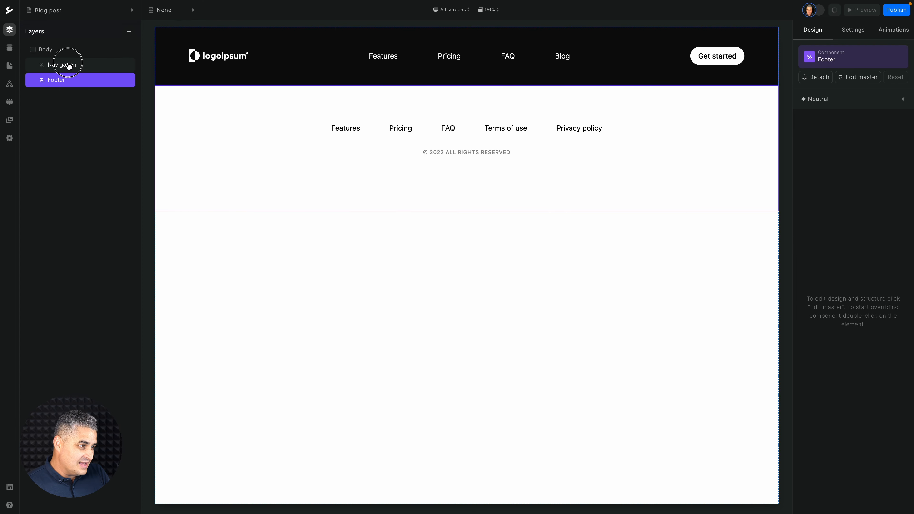
- Insert a section between the Navigation and Footer components, with a container inside it
click(69, 66)
key(a)
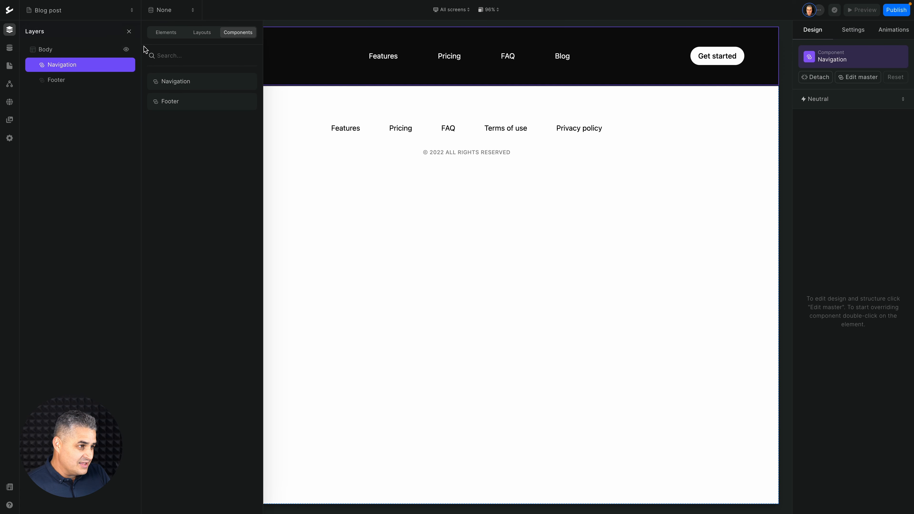
click(160, 36)
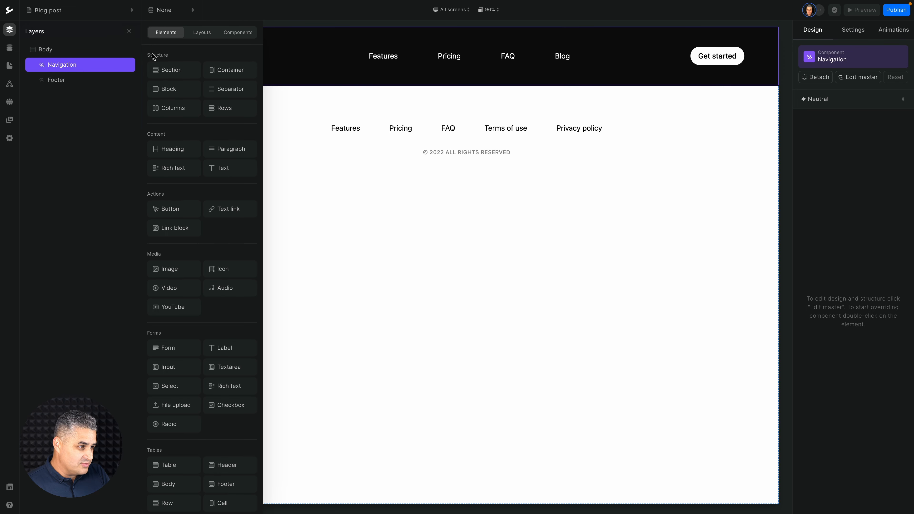
click(176, 75)
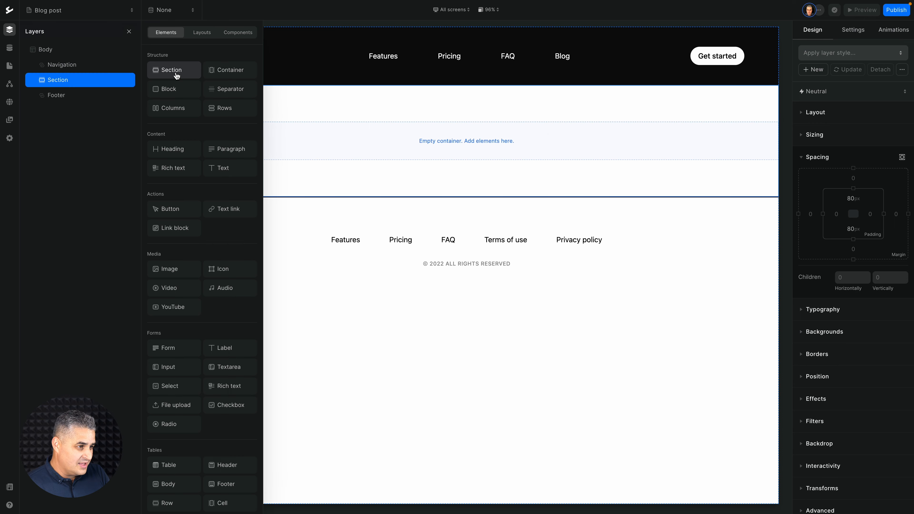
click(229, 72)
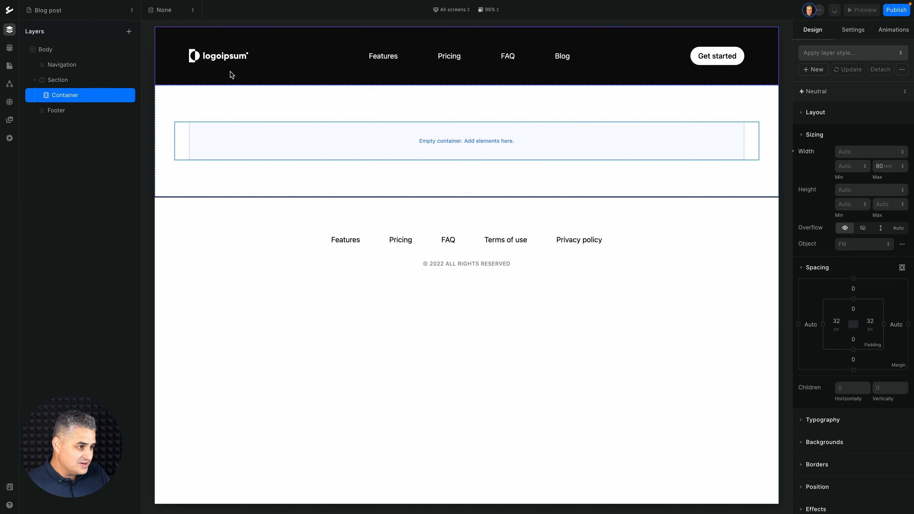
- Add a block inside the container and place an image and a text element in it
key(a)
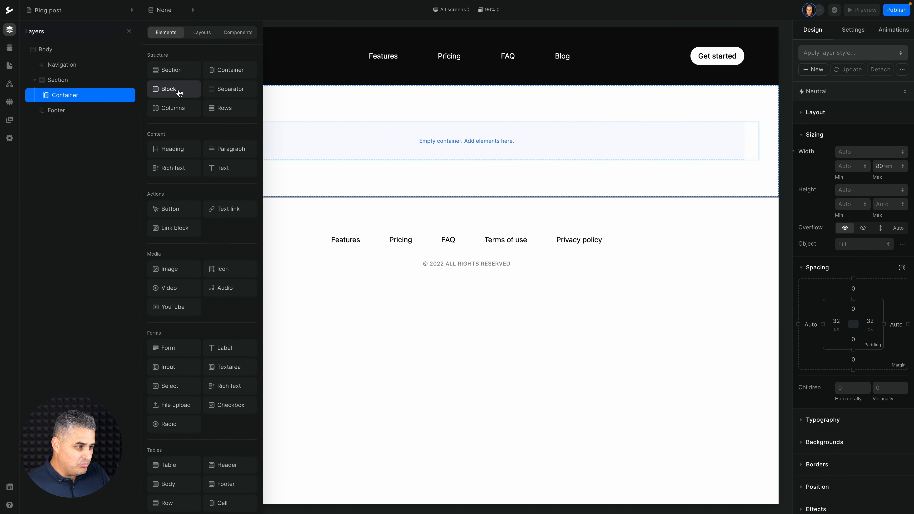
click(174, 89)
key(a)
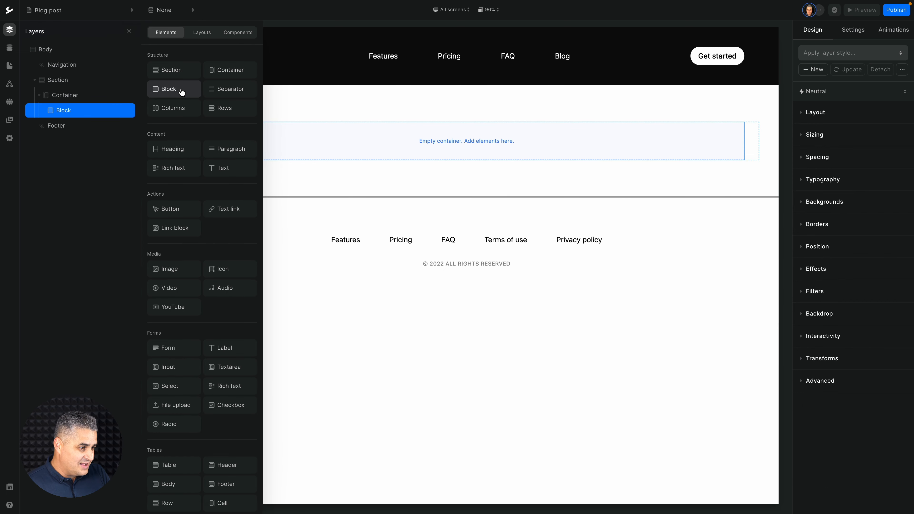
click(168, 270)
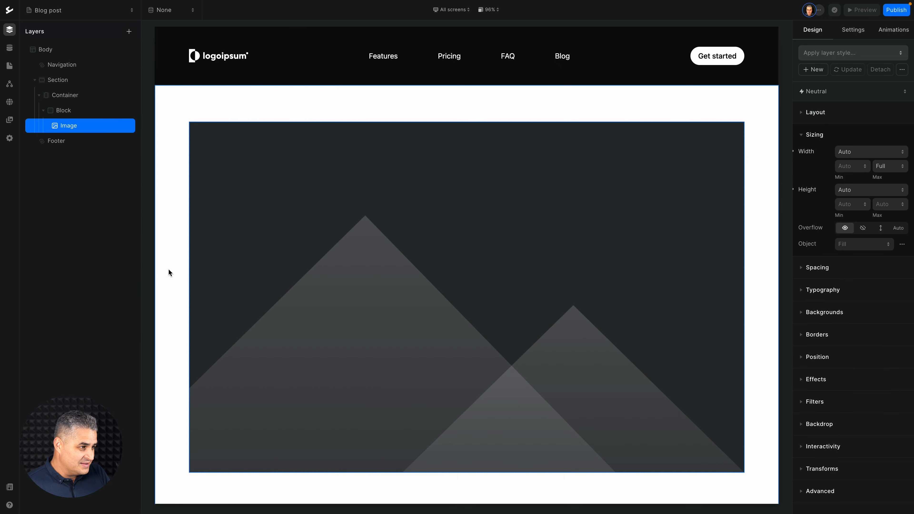
key(a)
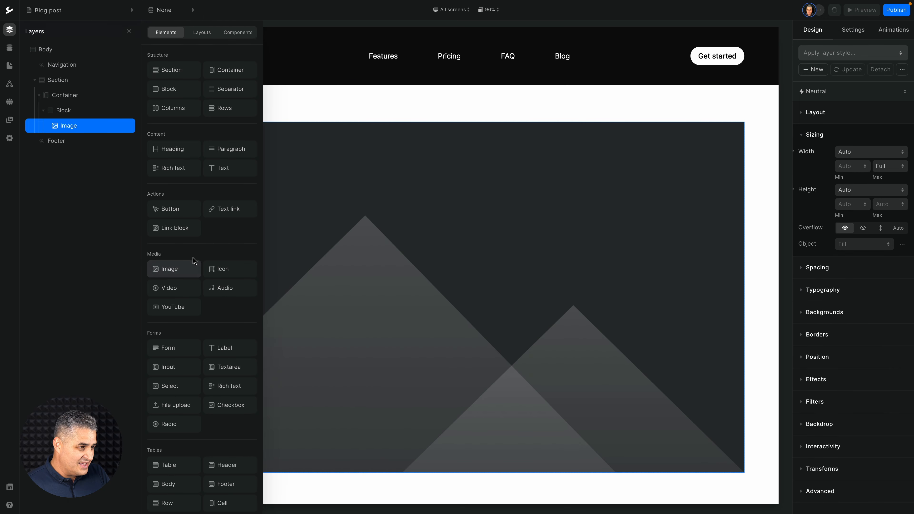
click(231, 171)
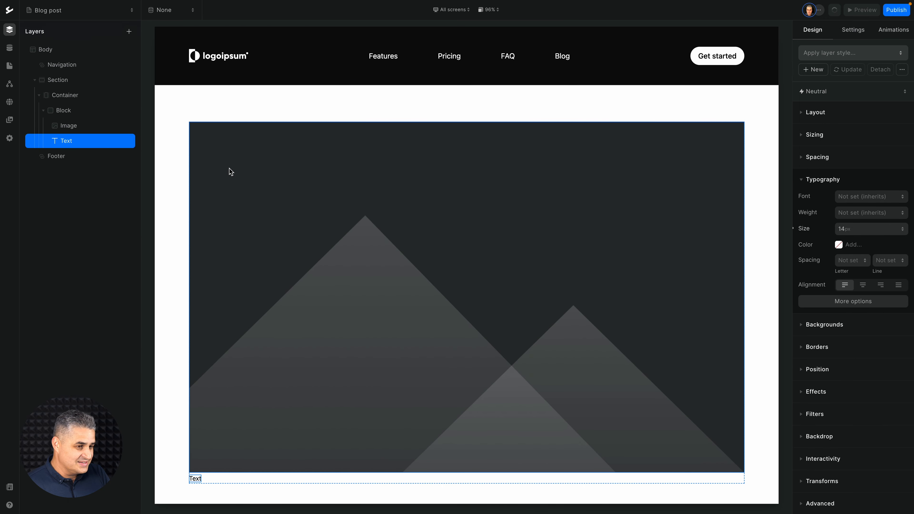
- Bind the block's image to the Photo field of People in the CMS page data
click(497, 182)
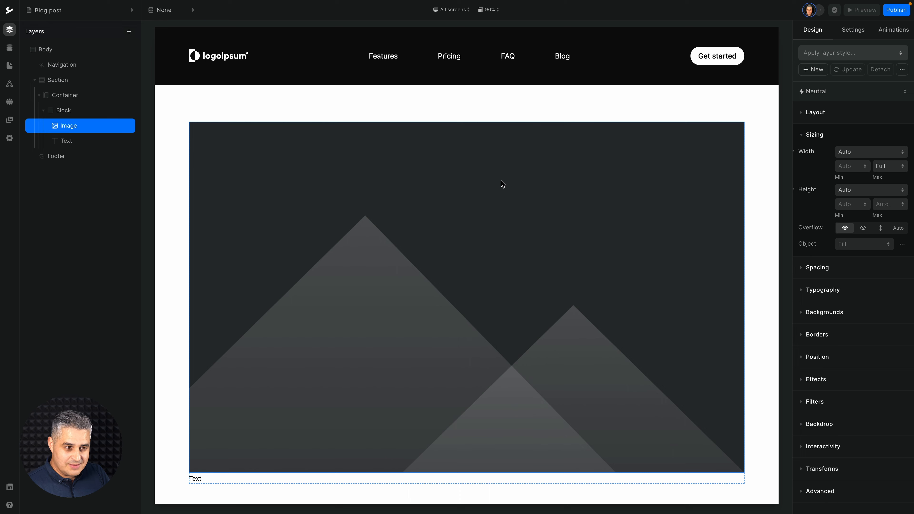
click(853, 32)
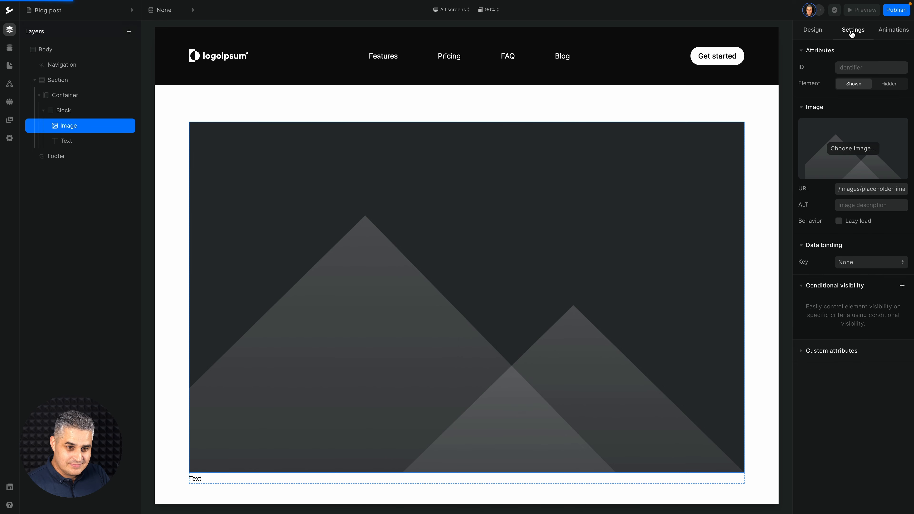
click(853, 262)
mouse_move(858, 278)
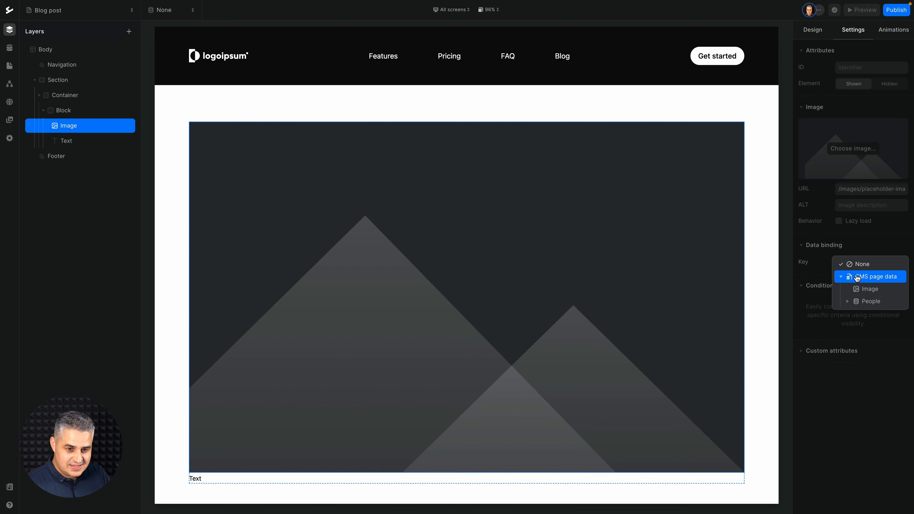
click(864, 314)
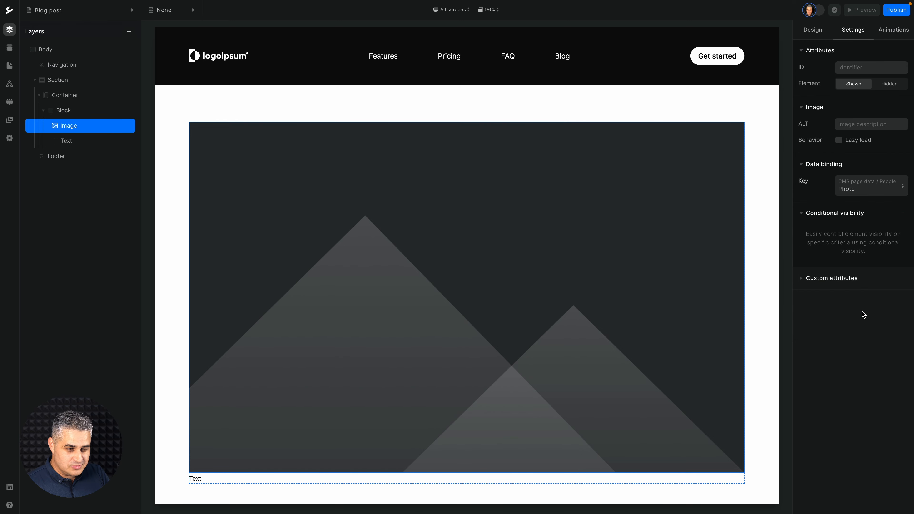
- Load the first blog post, "Mastering the Ar...", as the page's CMS item in the editor
scroll(547, 233, down, 4)
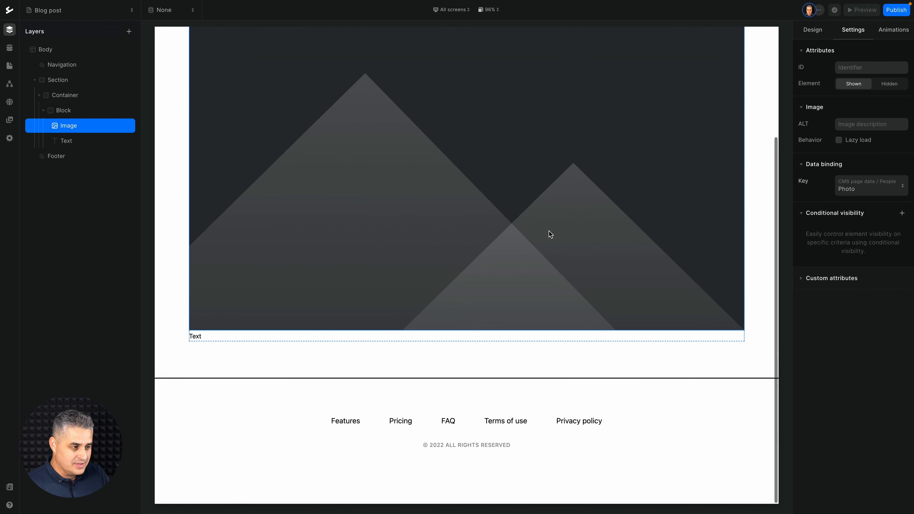
scroll(550, 235, up, 4)
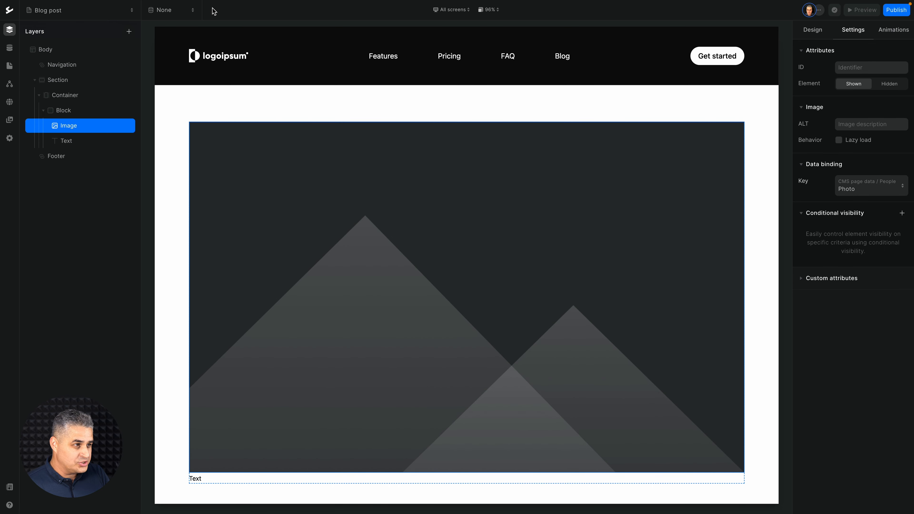
click(169, 15)
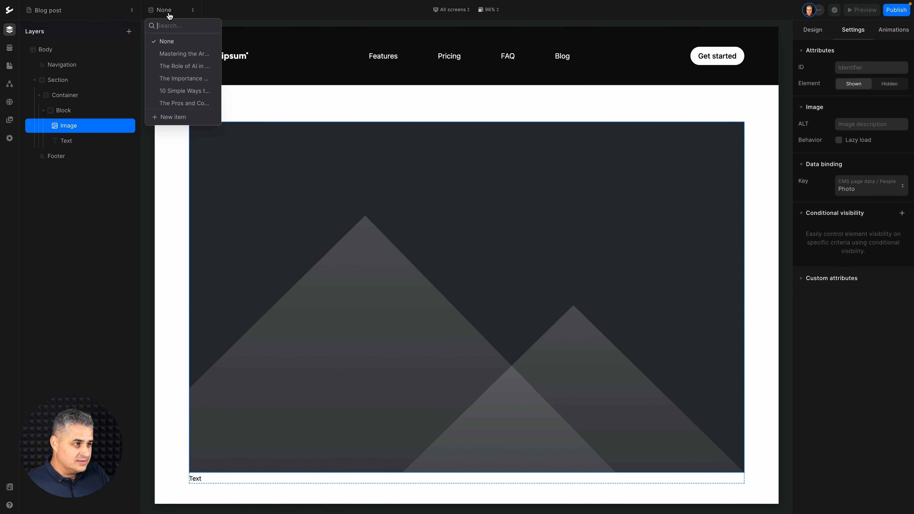
click(168, 54)
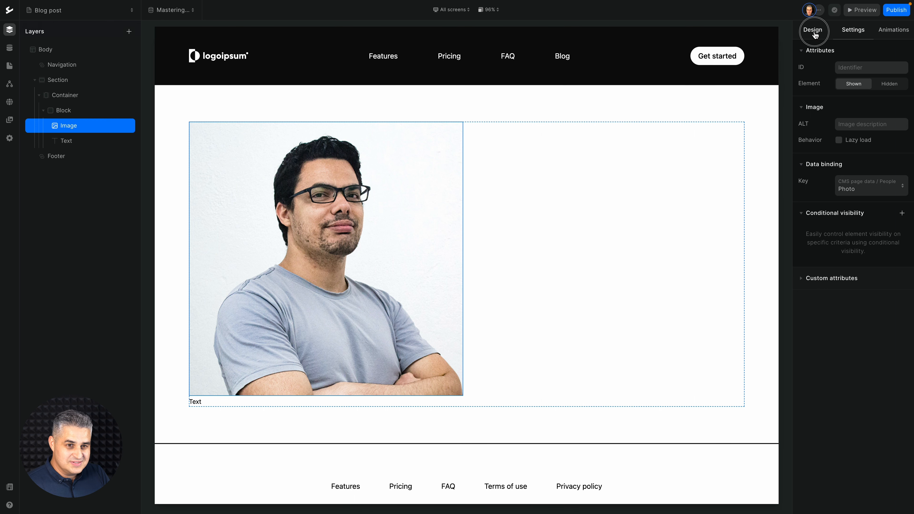
- Set the author image's width to 1/12
click(814, 35)
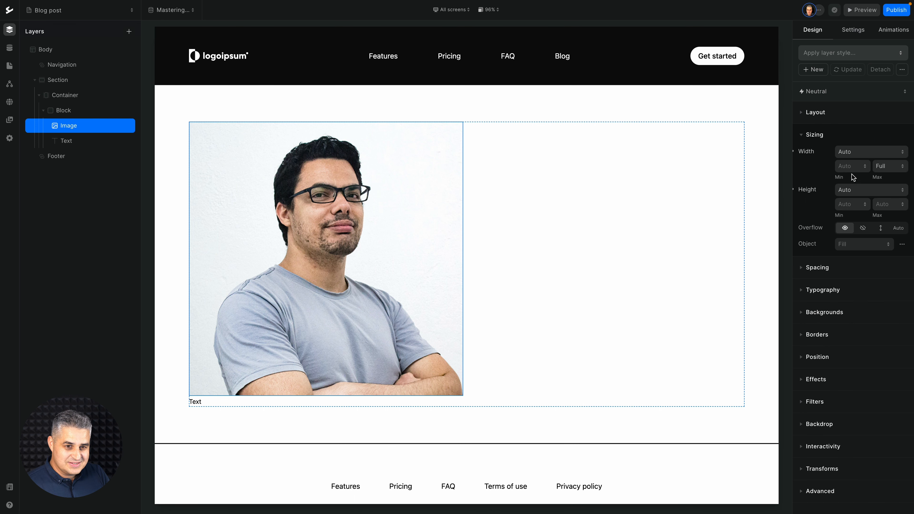
click(864, 151)
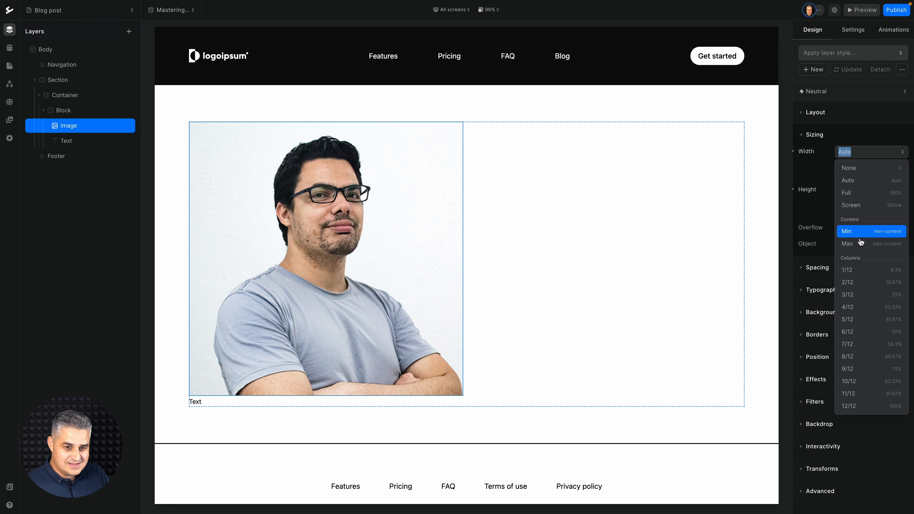
click(852, 282)
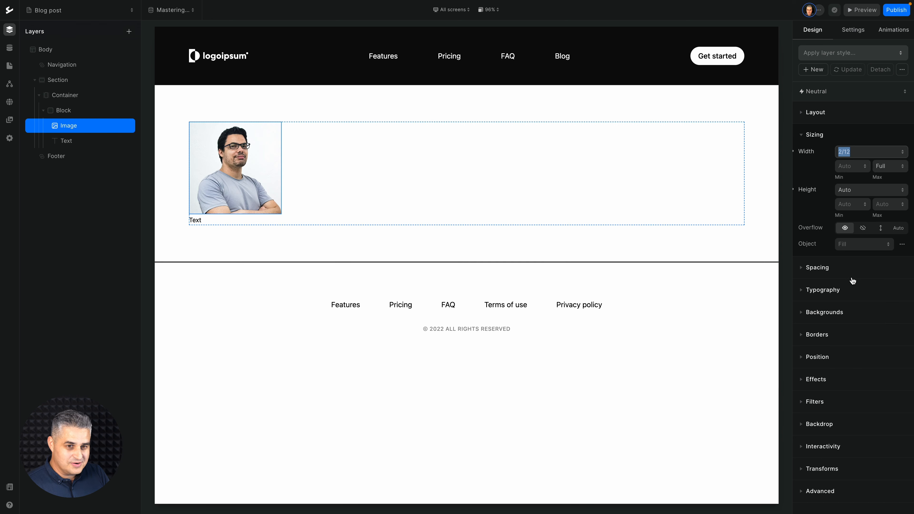
click(892, 152)
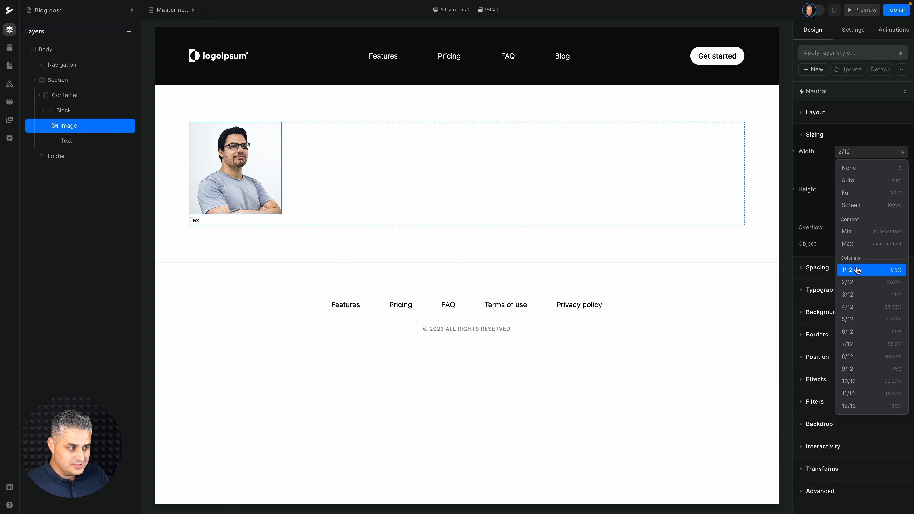
click(858, 270)
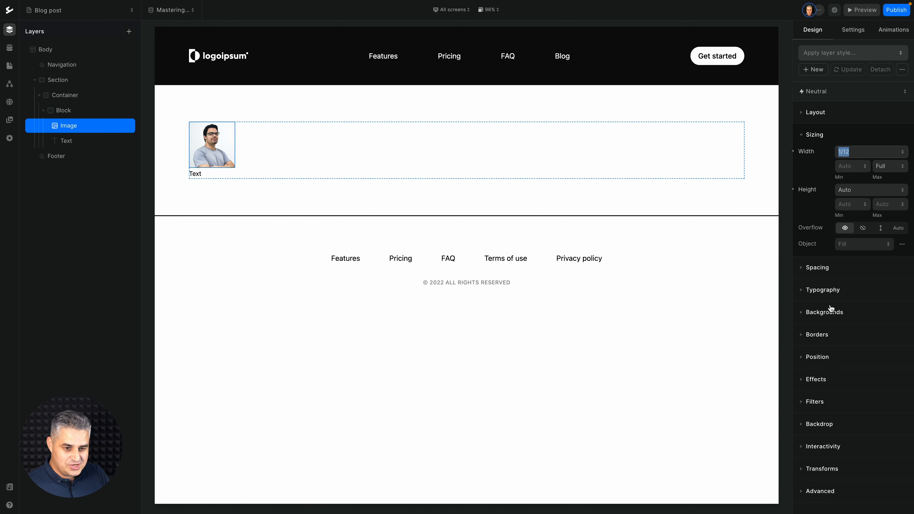
- Make the author image round with a Full border radius
click(820, 335)
click(847, 351)
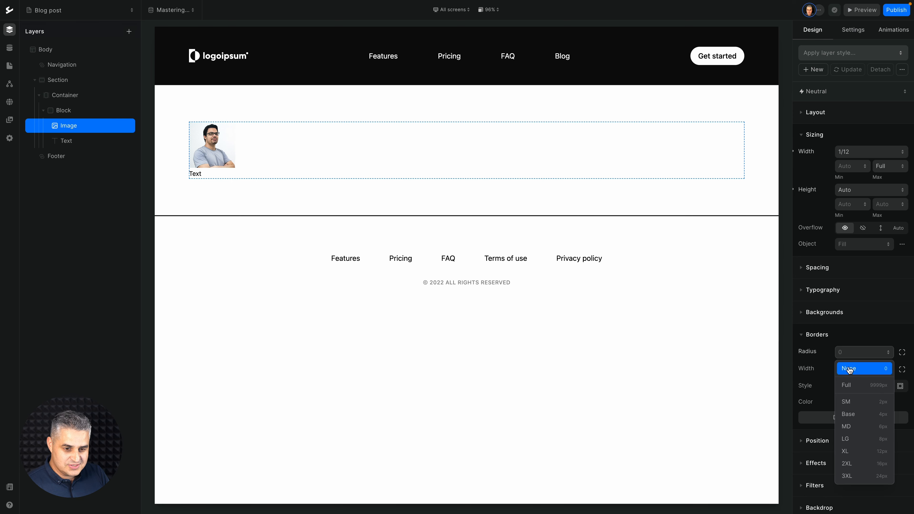
click(850, 385)
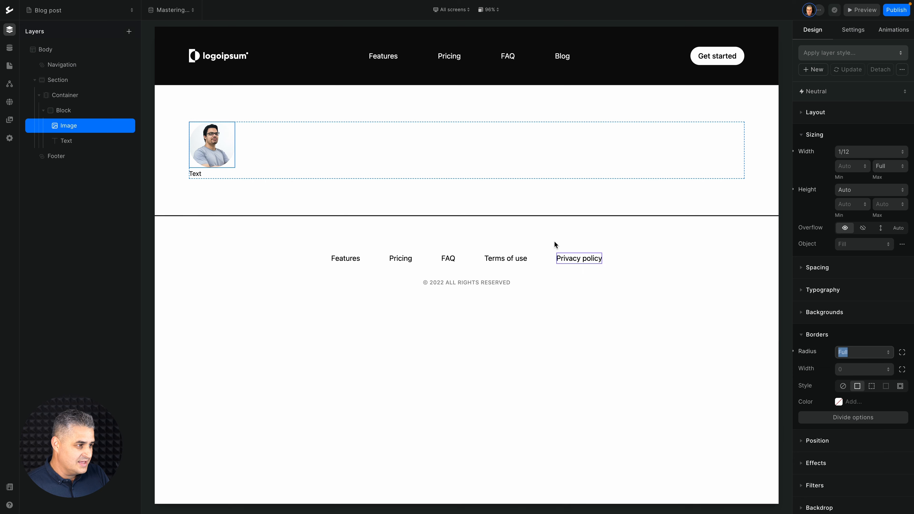
- Bind the text below the author image to the Name field of People in the CMS page data
click(64, 142)
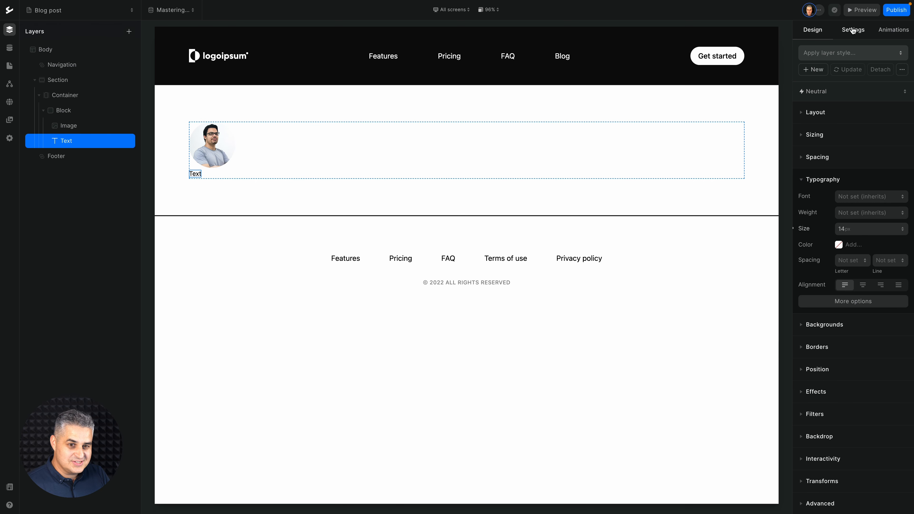
click(853, 32)
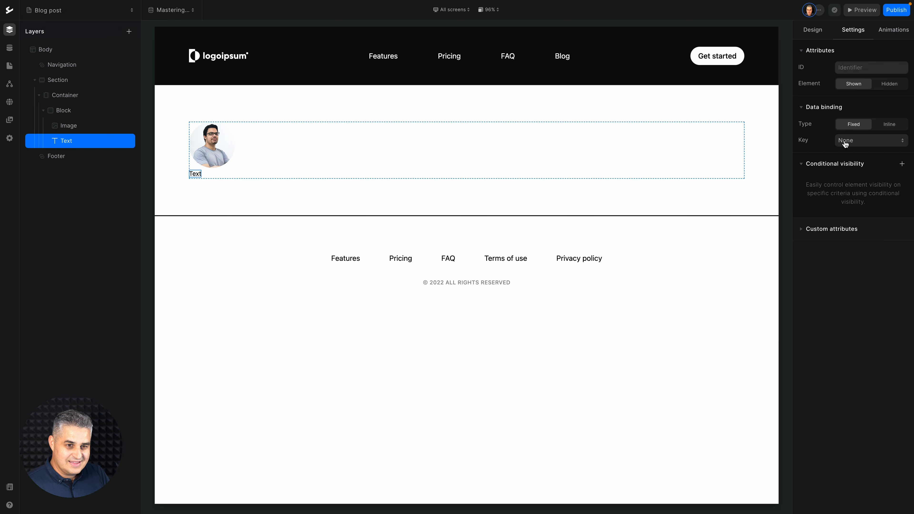
click(846, 144)
click(856, 157)
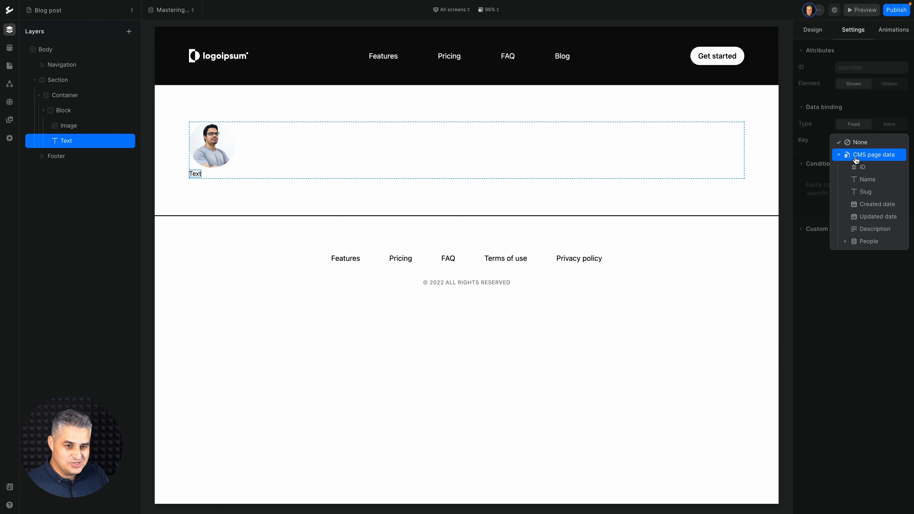
click(855, 243)
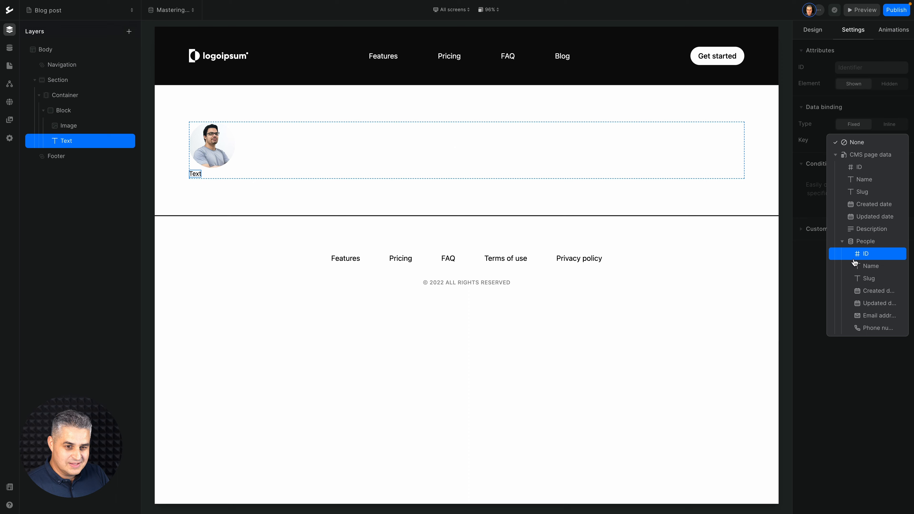
click(861, 266)
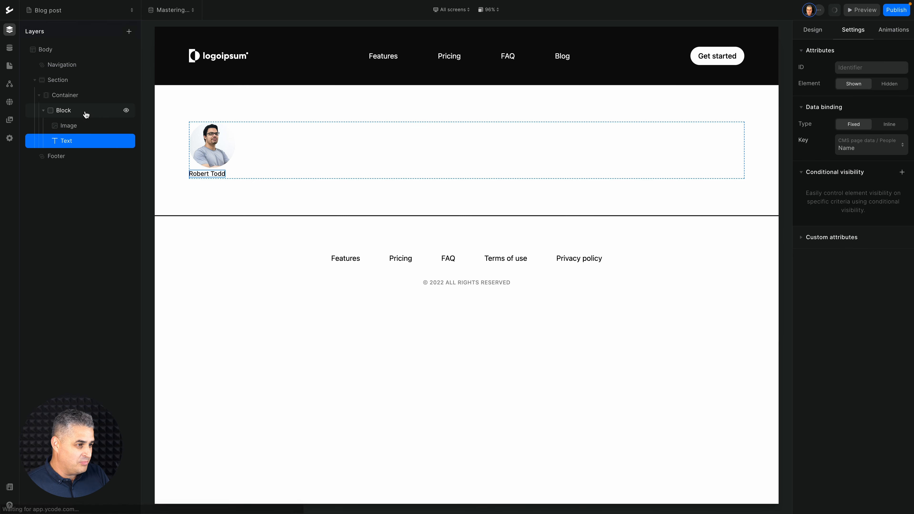
- Give the author block a flex layout with vertical direction and centred alignment and justification
click(86, 113)
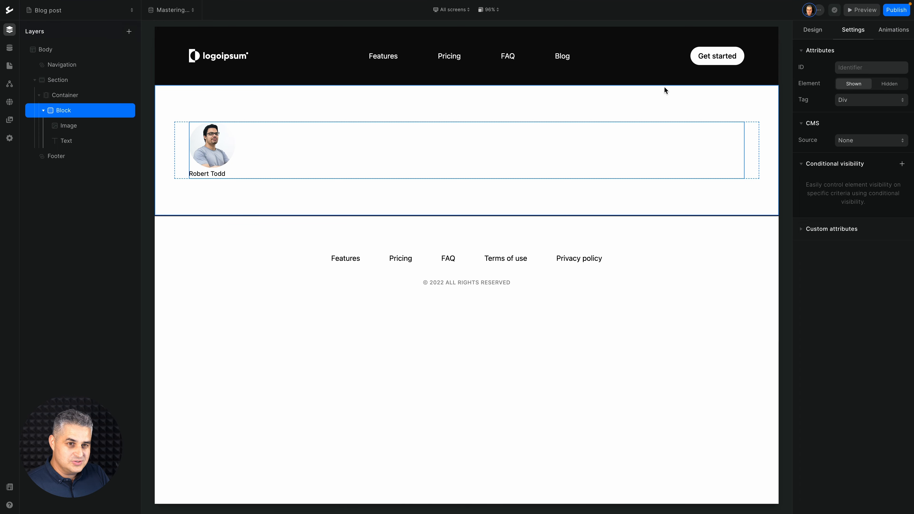
click(809, 31)
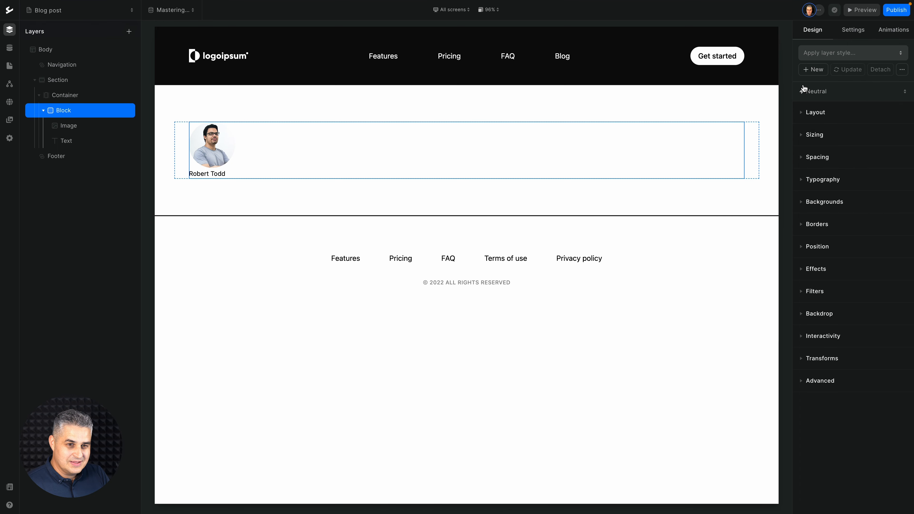
click(809, 113)
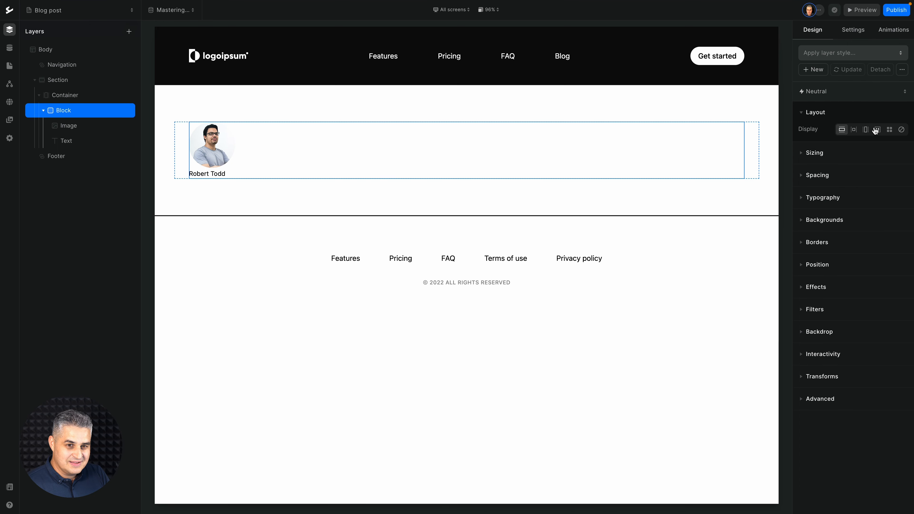
click(876, 130)
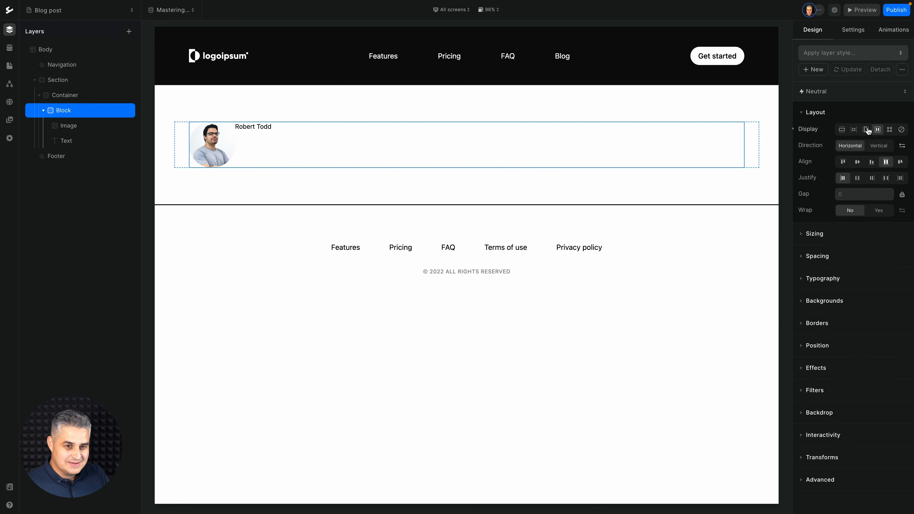
click(857, 178)
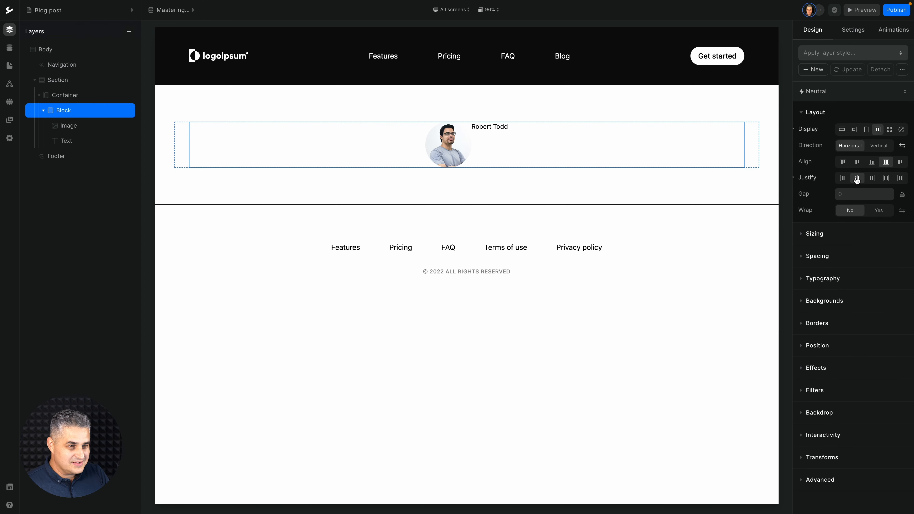
click(880, 147)
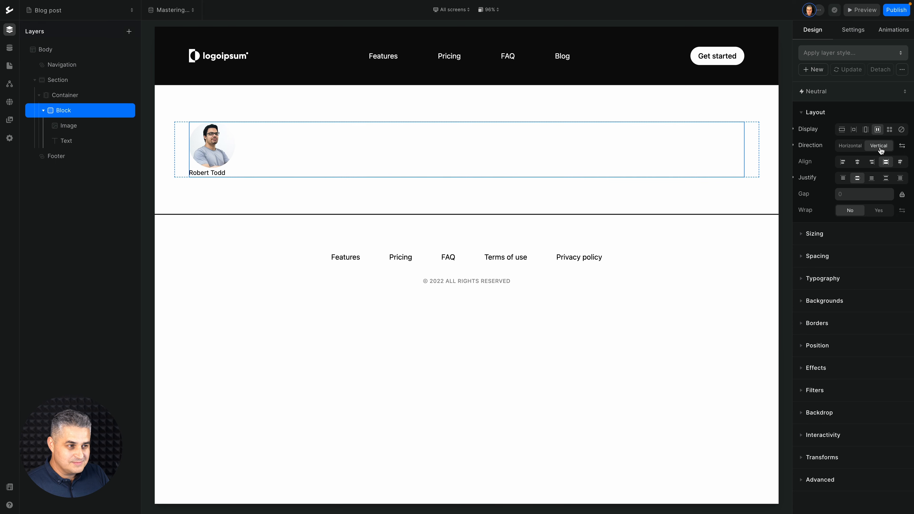
click(858, 163)
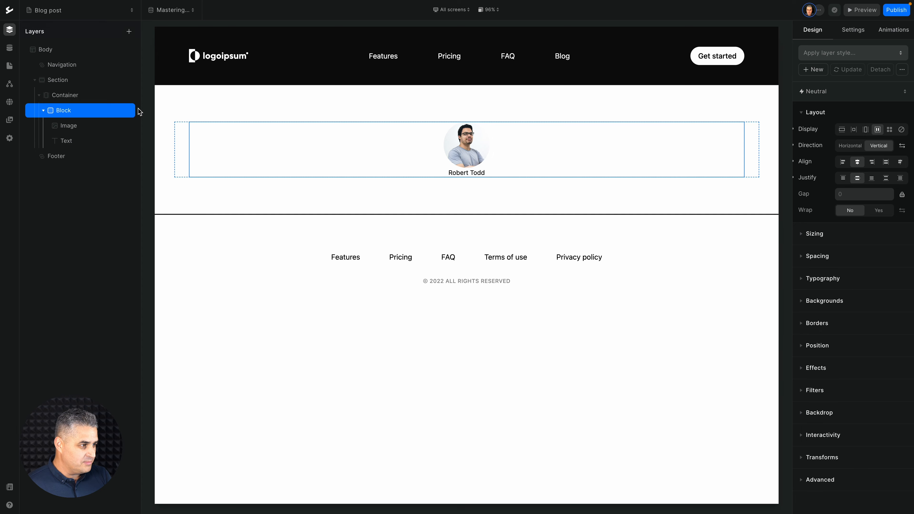
- Add a heading and a text element to the container, below the author block
click(63, 95)
key(a)
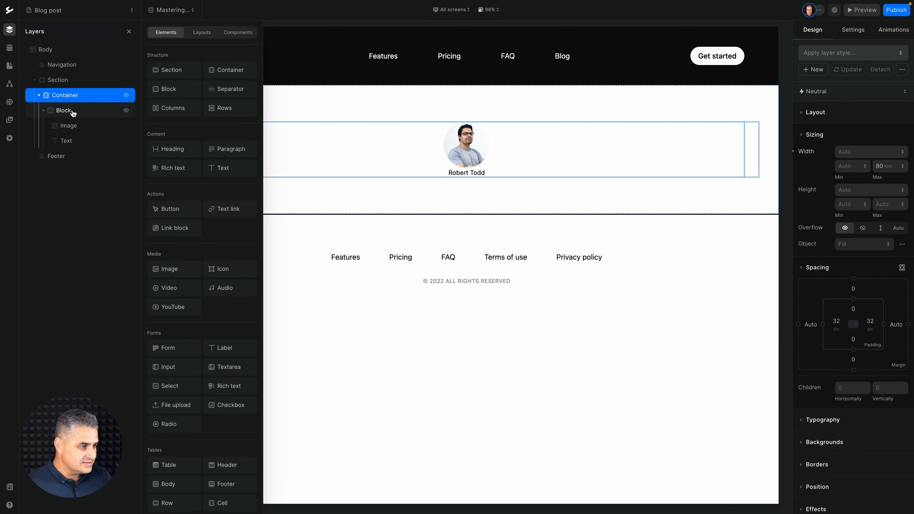
click(170, 148)
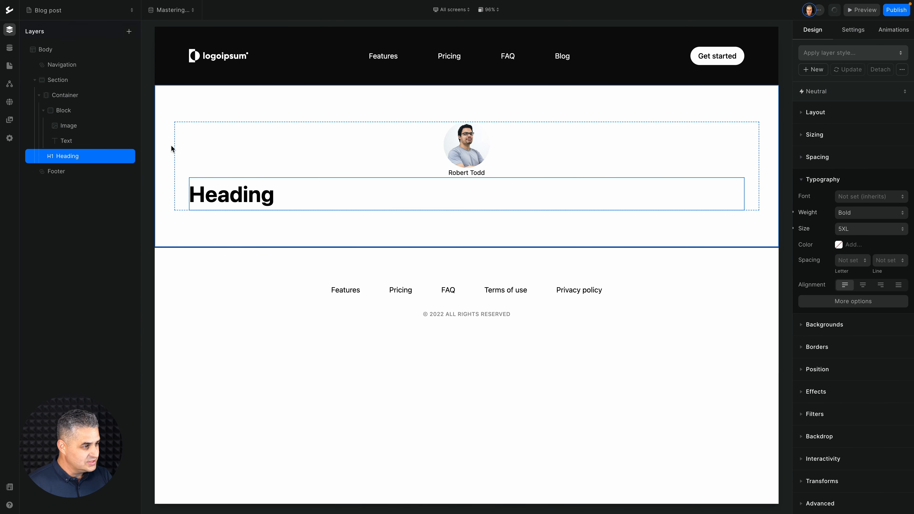
key(a)
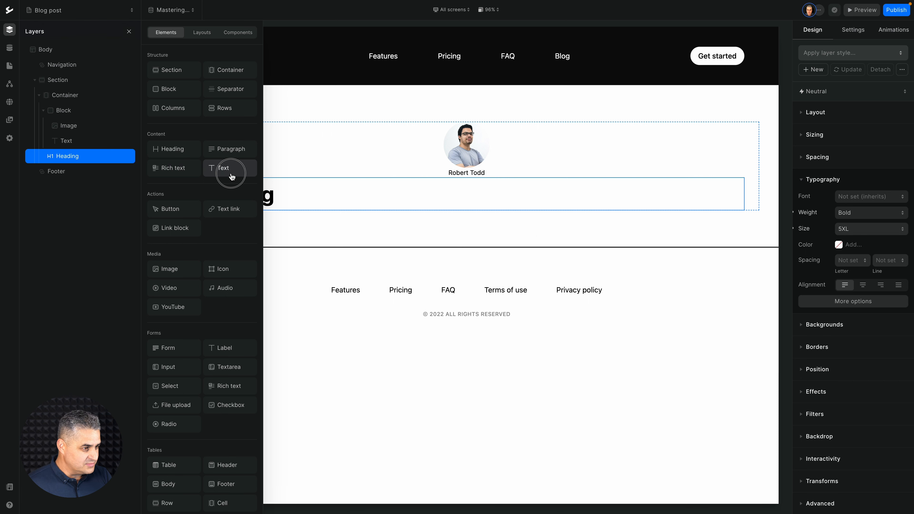
click(225, 169)
- Add an image and a rich text element below the new text element in the container
key(a)
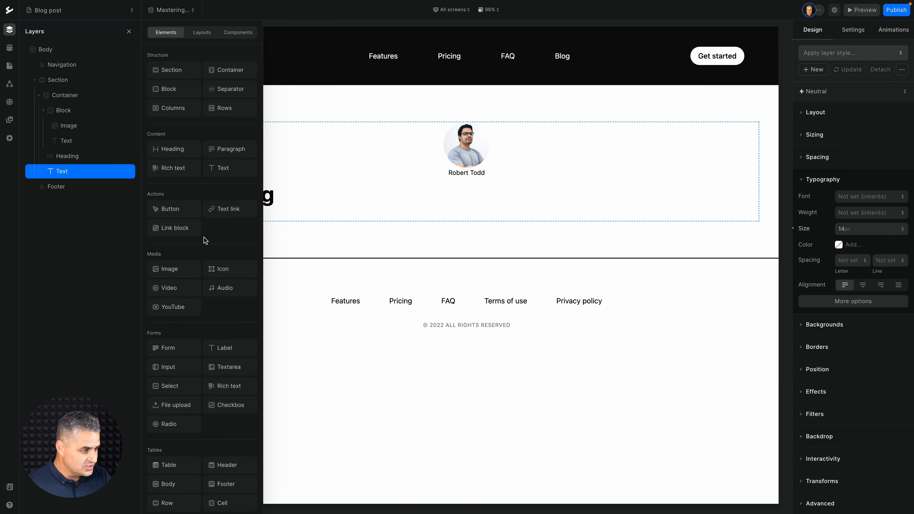
click(171, 271)
key(a)
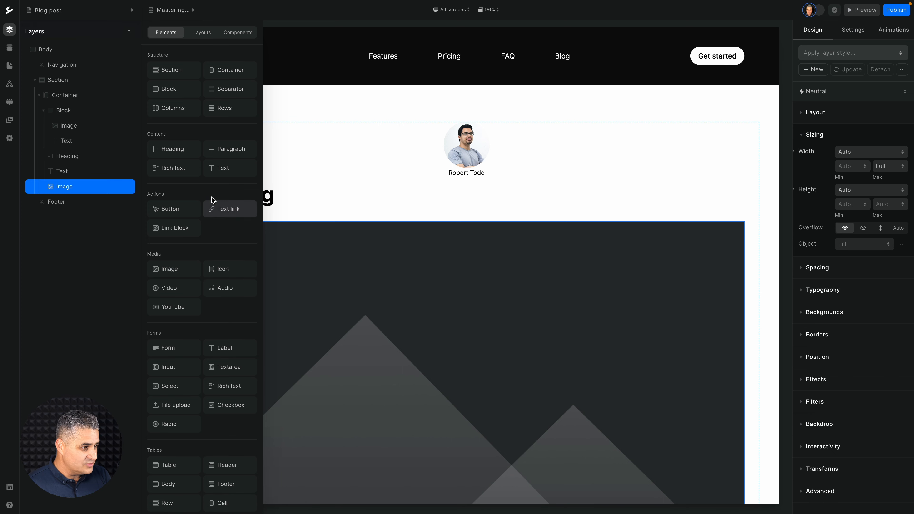
click(185, 174)
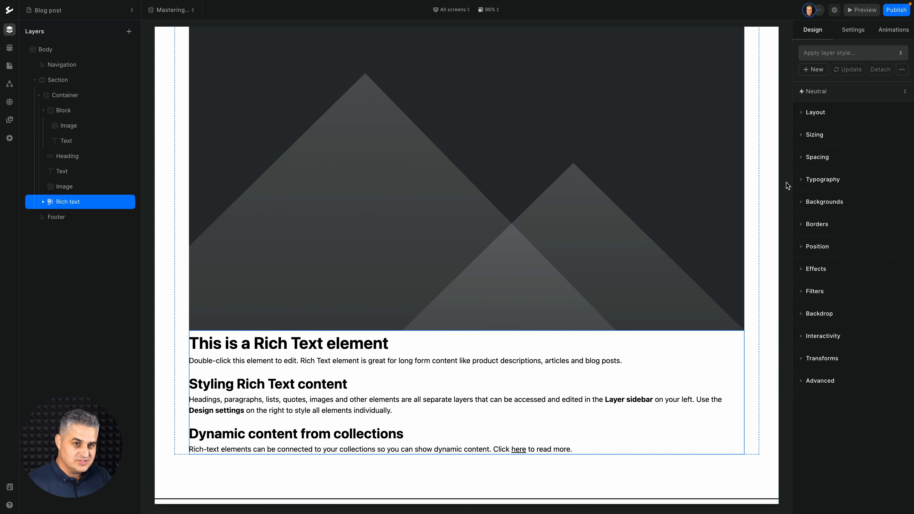
- Bind the rich text element to the Content field of the CMS page data
click(856, 33)
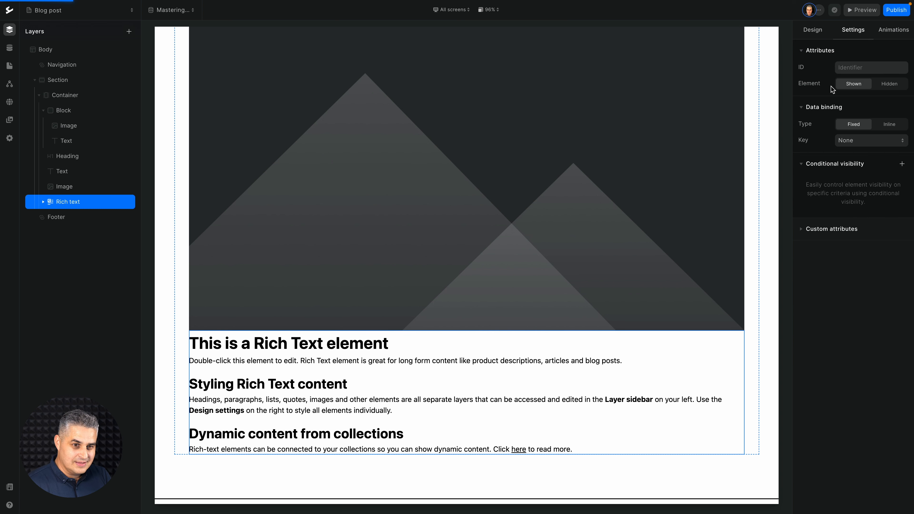
click(847, 145)
click(859, 159)
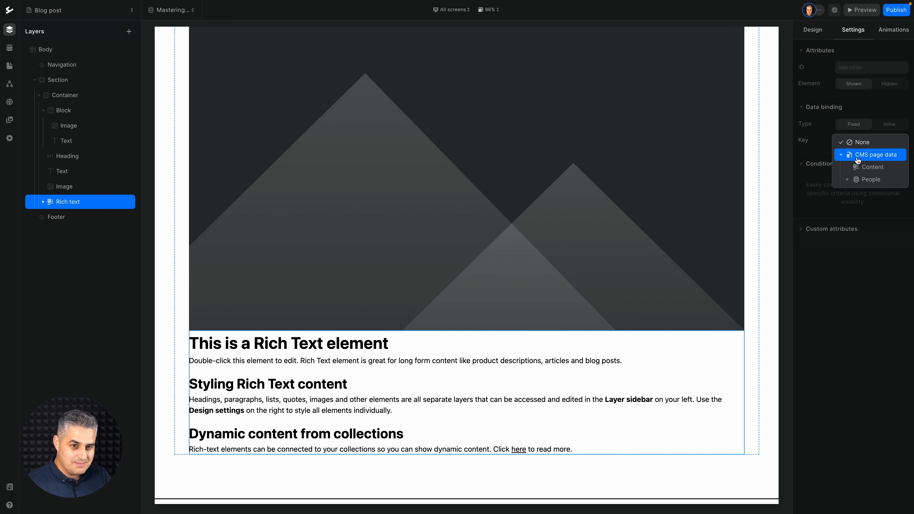
click(859, 168)
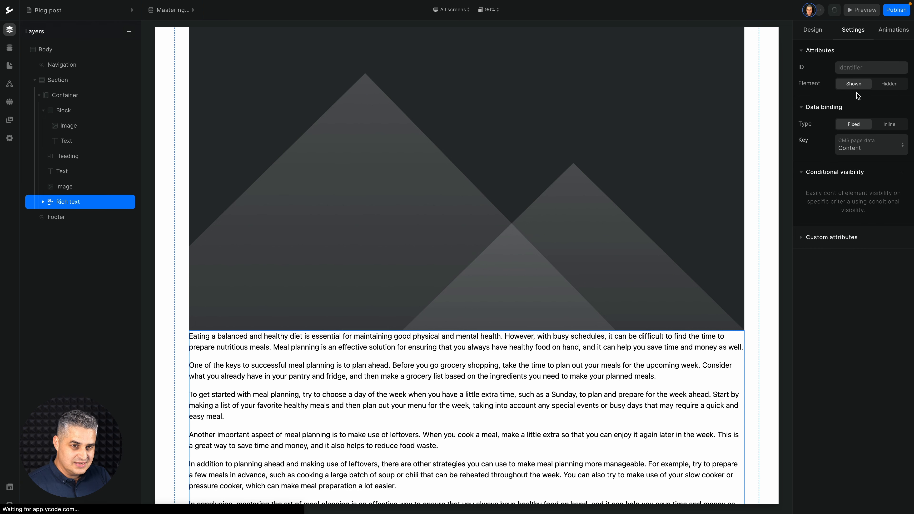
- Give the rich text element a top padding of about 42 px
click(815, 32)
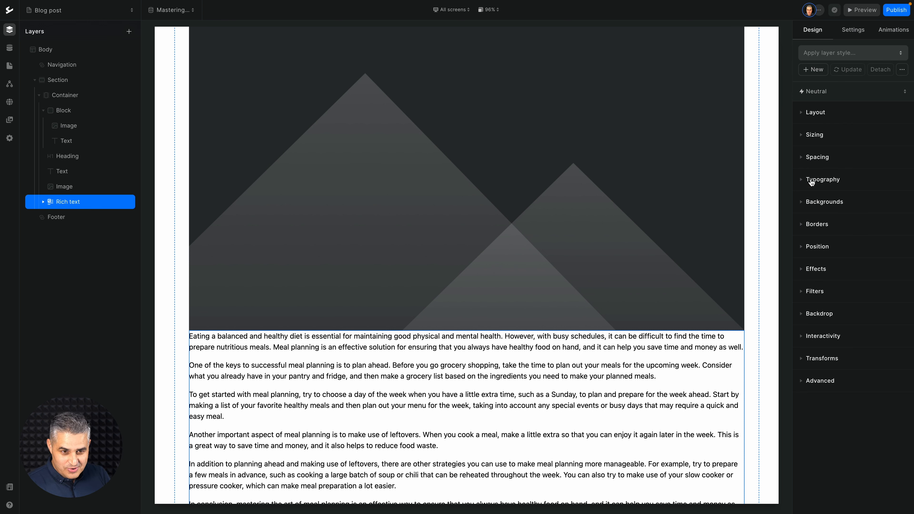
click(818, 160)
drag(855, 191, 854, 148)
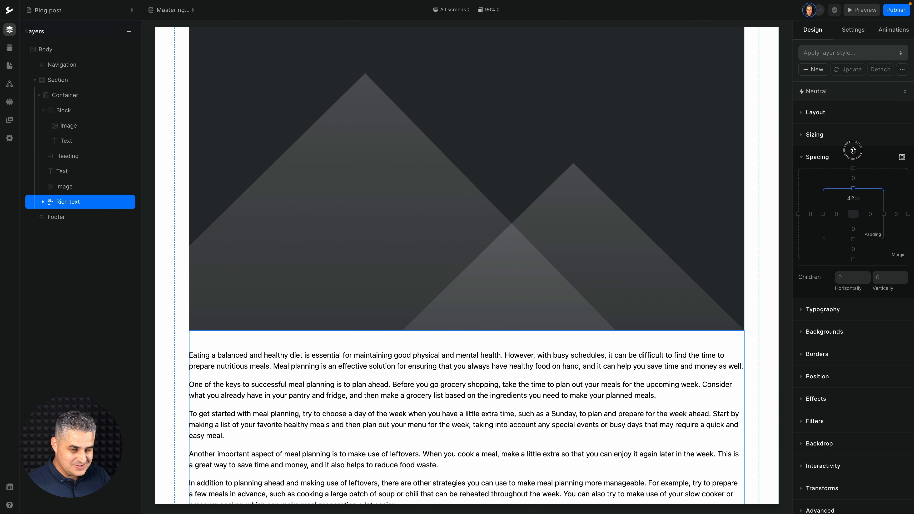
- Bind the large placeholder image to the Image field of the CMS page data
click(634, 170)
click(849, 33)
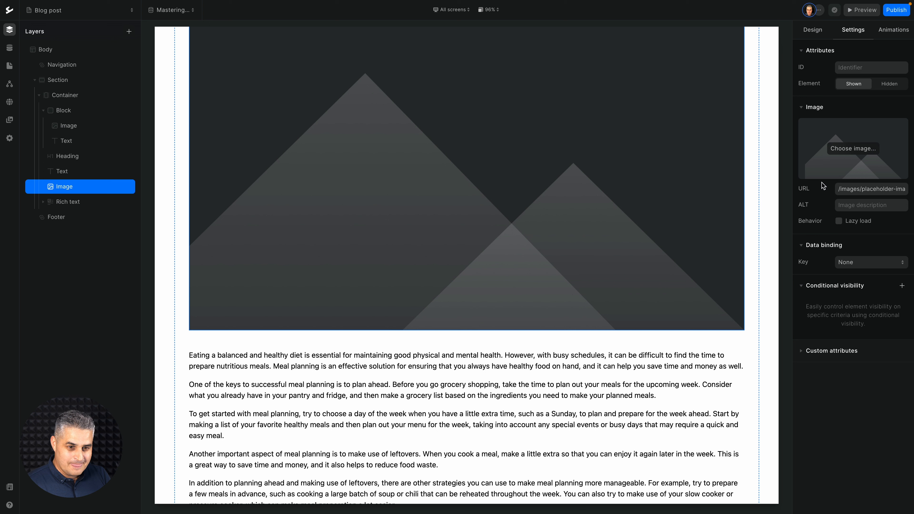
click(851, 263)
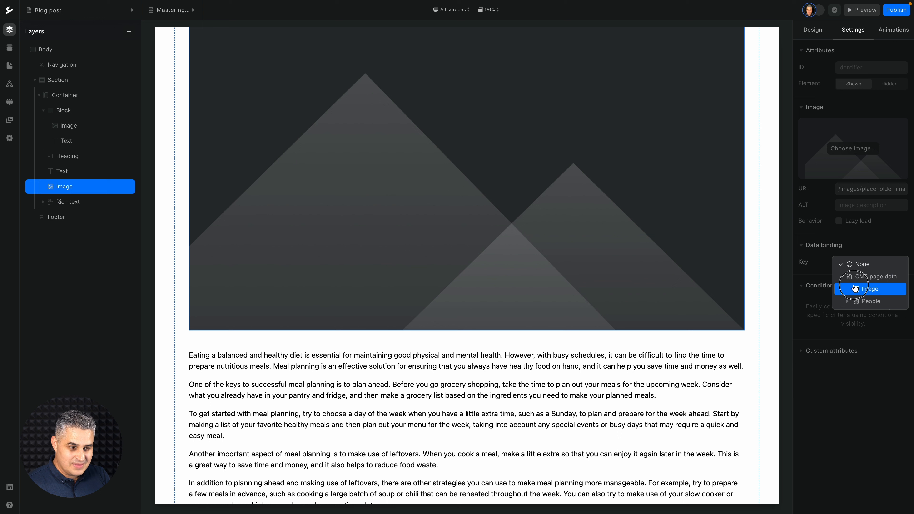
click(855, 288)
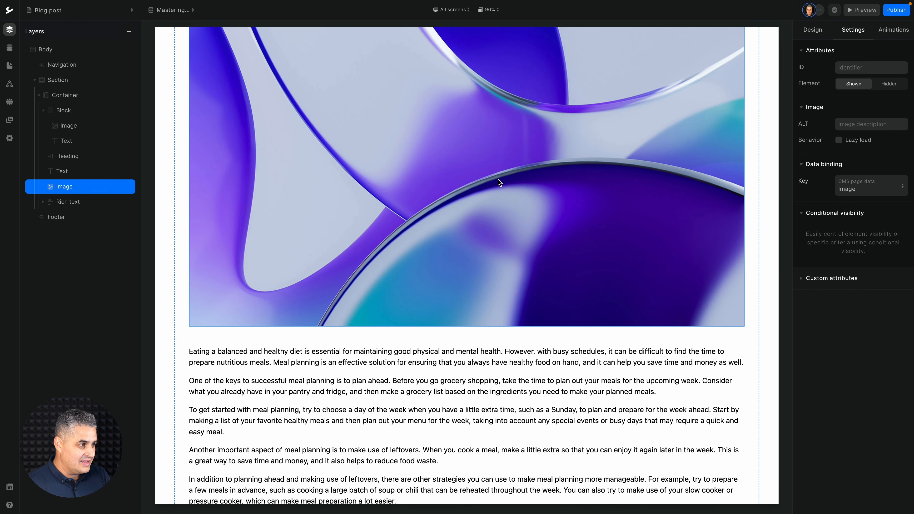
- Bind the heading to the Name field of the CMS page data
scroll(498, 179, up, 5)
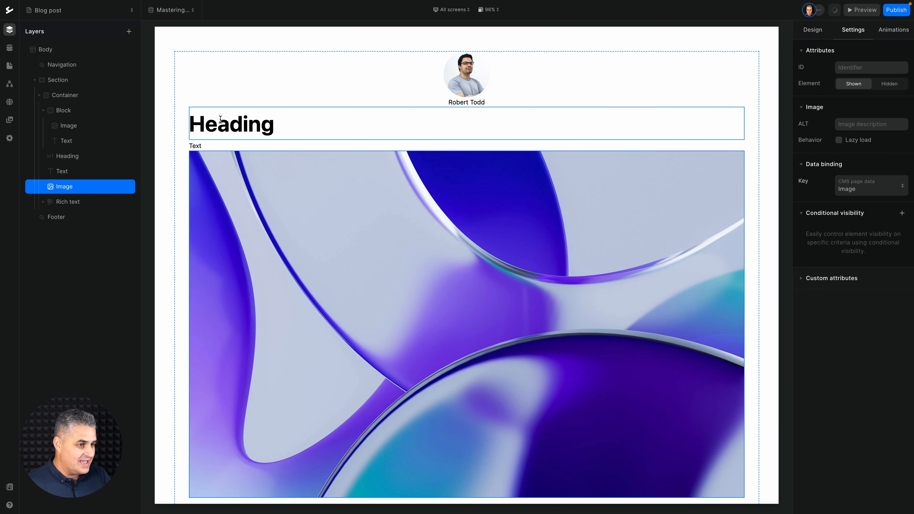
click(220, 119)
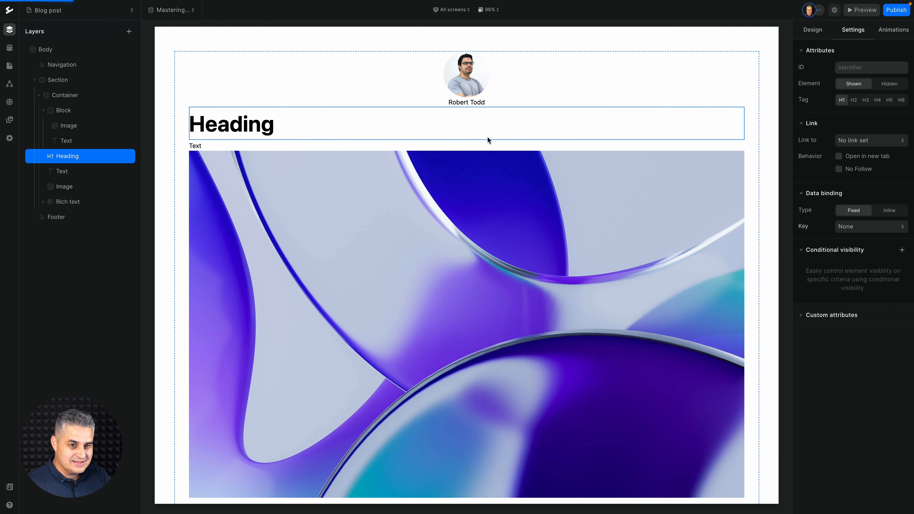
click(871, 144)
click(818, 161)
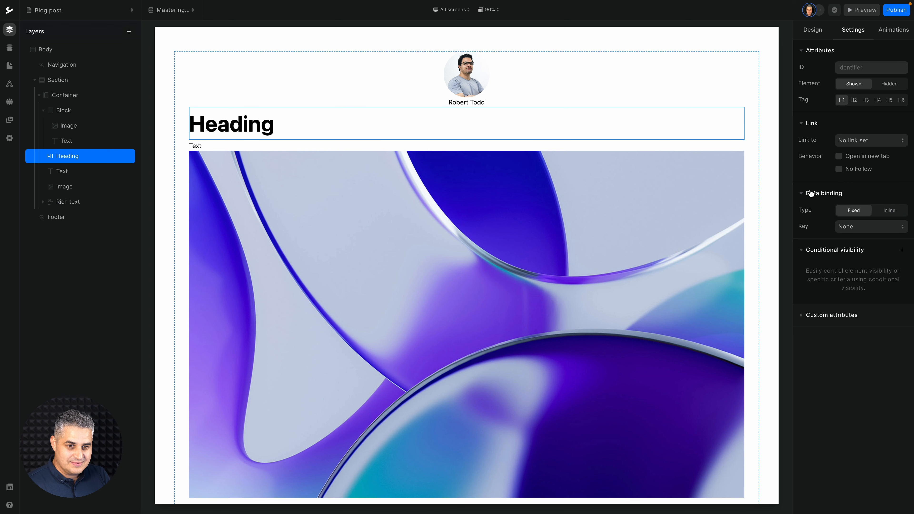
click(852, 228)
click(851, 241)
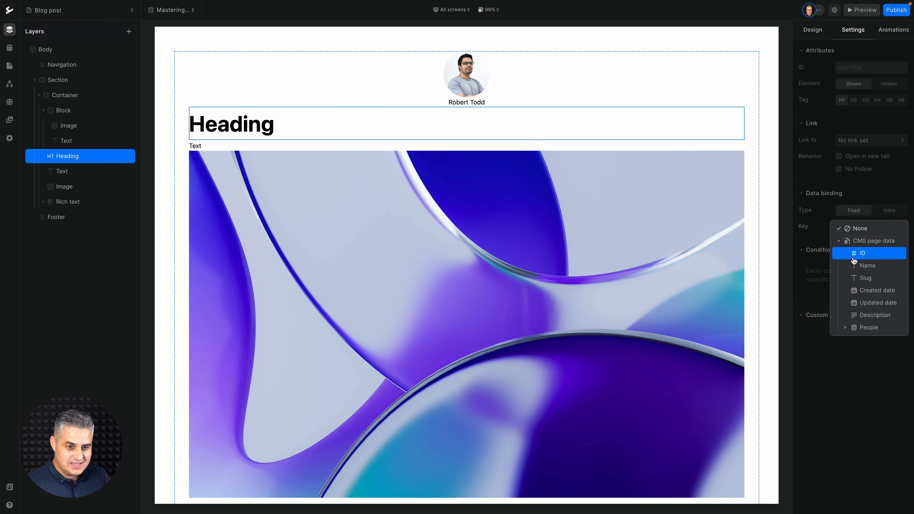
click(855, 266)
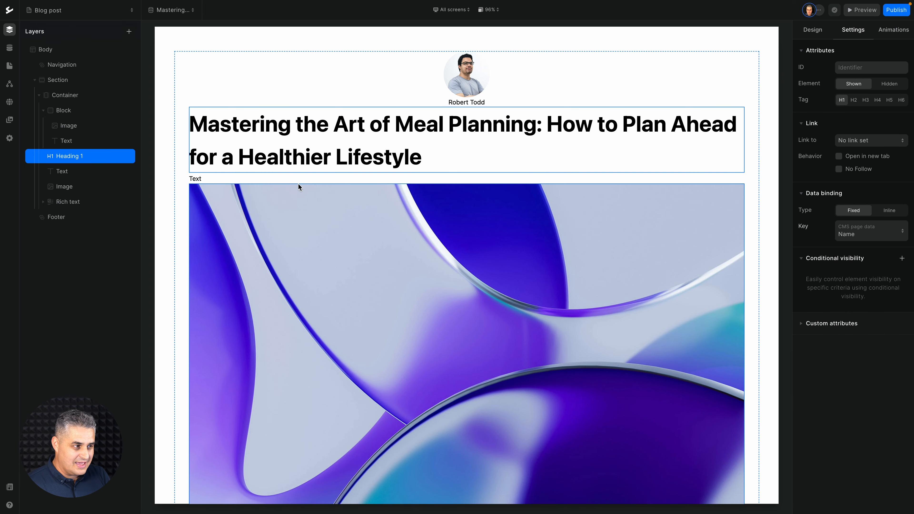
- Bind the text below the heading to the Created date field of the CMS page data
click(195, 178)
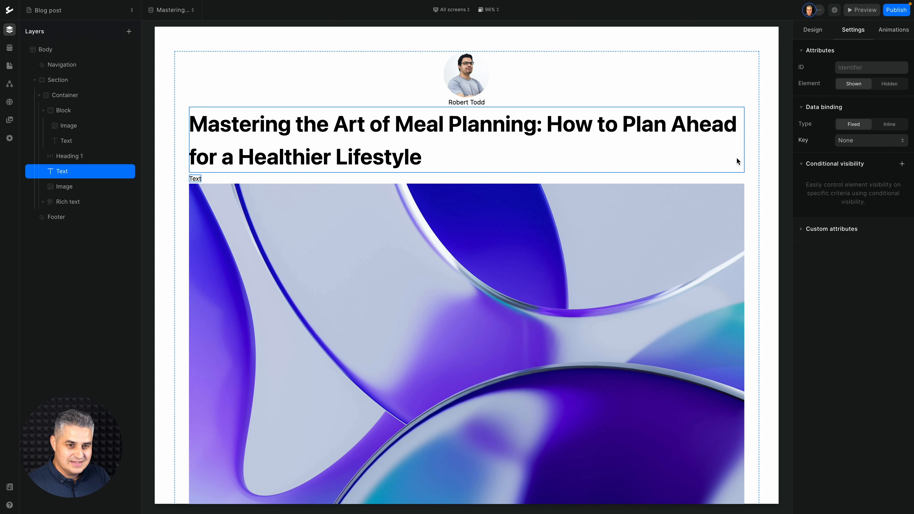
click(851, 141)
click(850, 155)
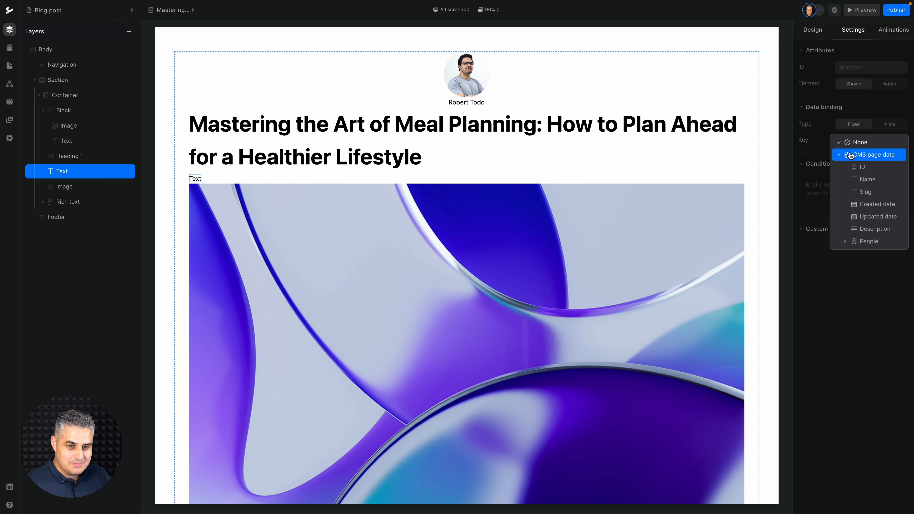
click(861, 205)
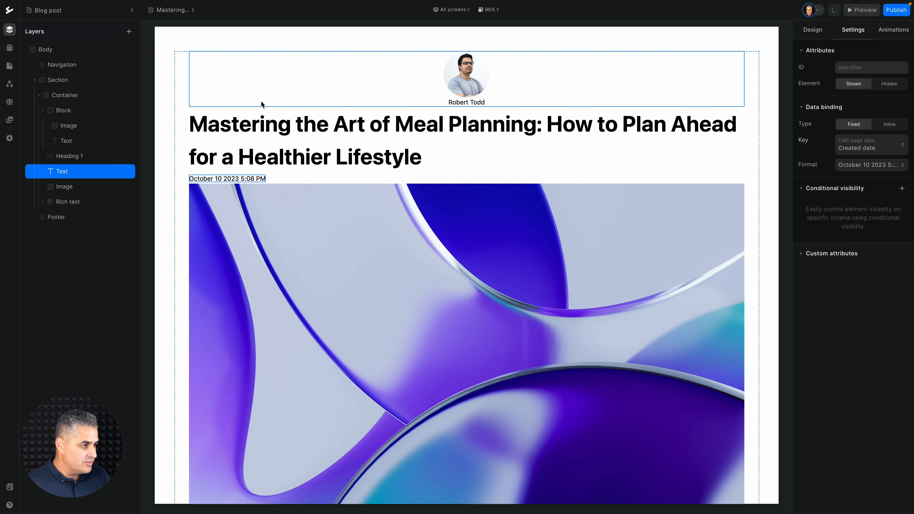
- Centre-align the text of the post title heading and of the date below it
click(76, 101)
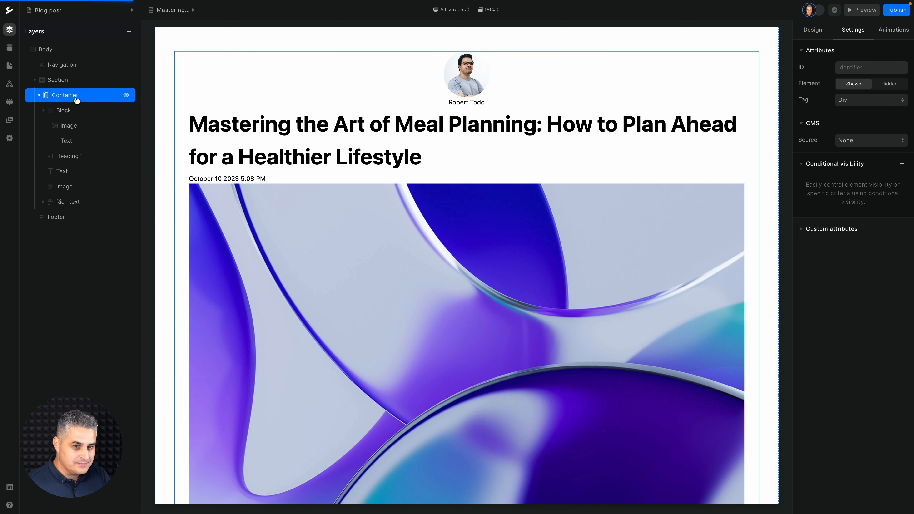
click(812, 30)
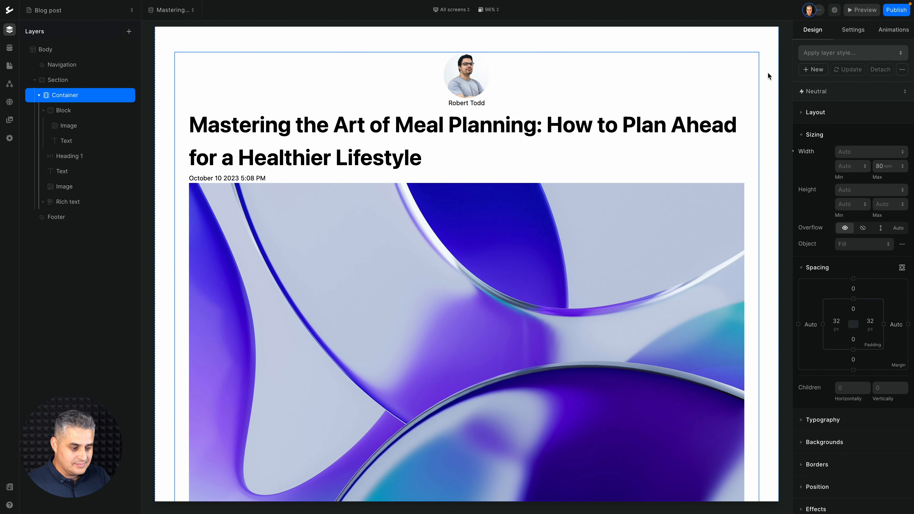
click(377, 132)
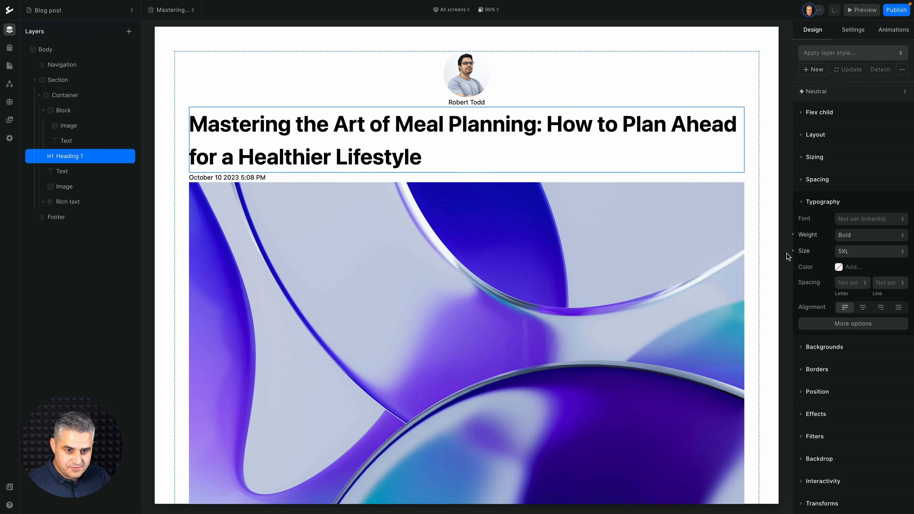
click(860, 309)
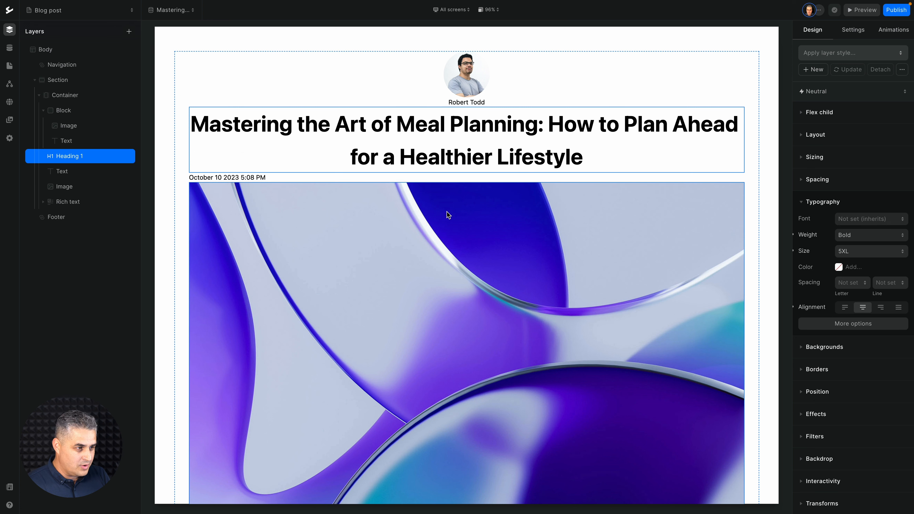
click(254, 177)
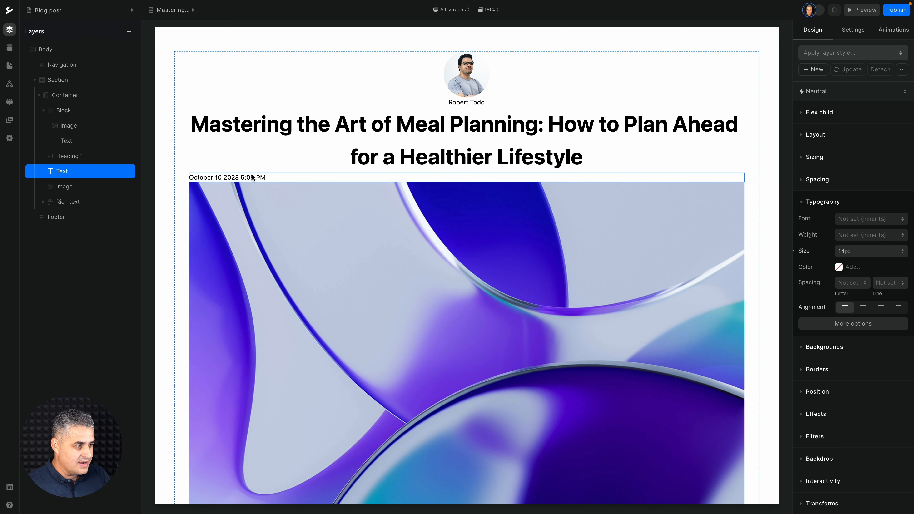
click(861, 308)
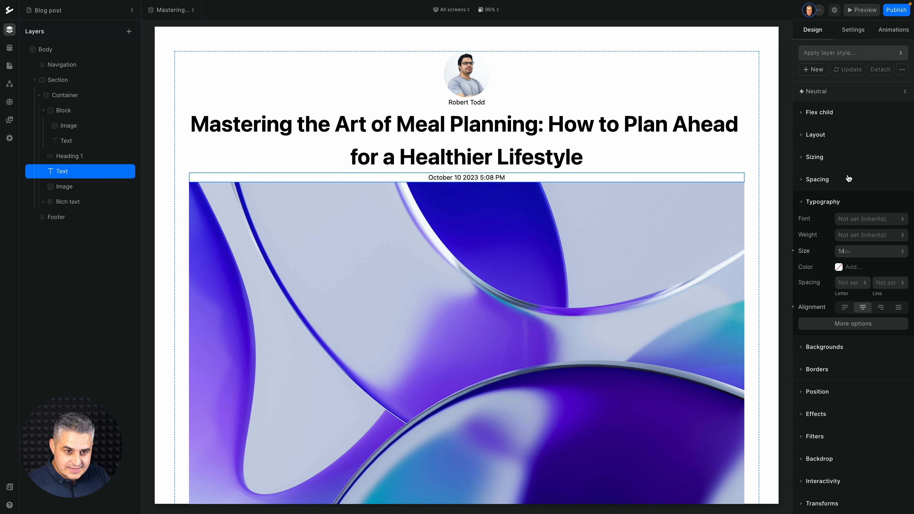
- Add equal top and bottom padding to the date text
click(826, 161)
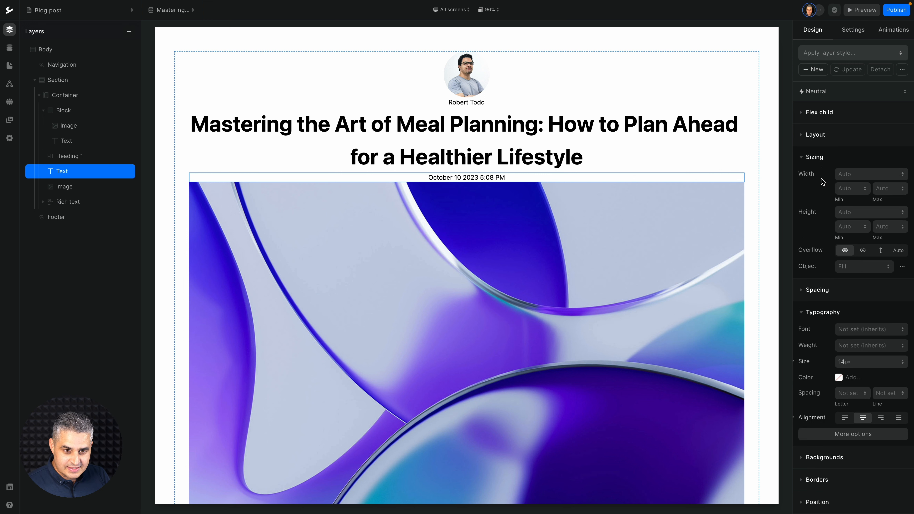
click(813, 290)
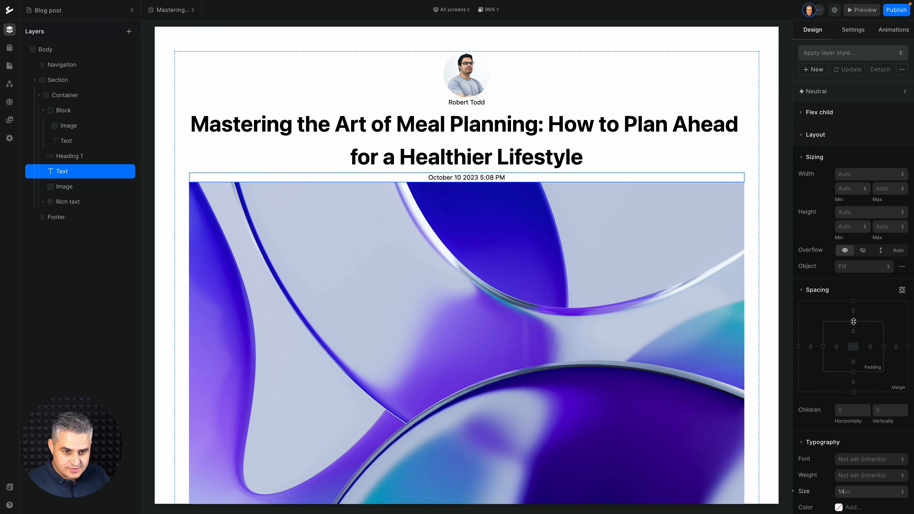
drag(854, 321, 853, 301)
- Add equal top and bottom padding to the post title heading
click(569, 150)
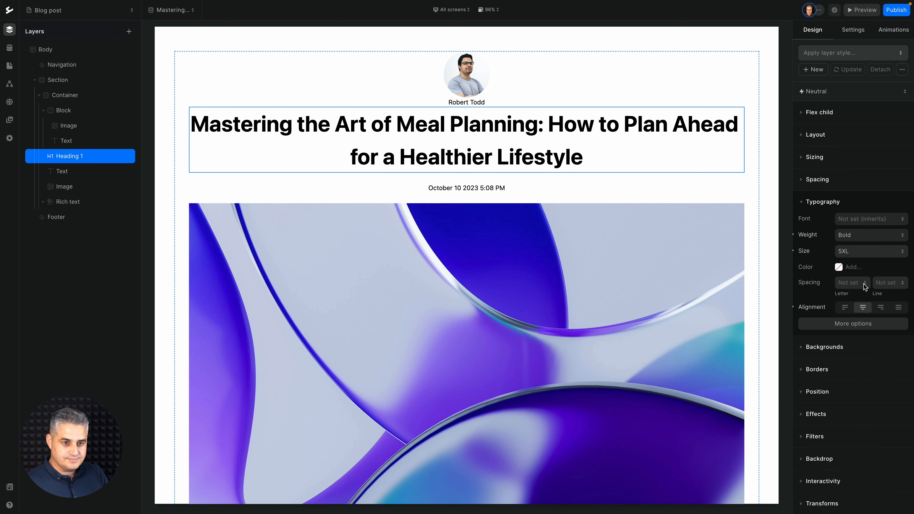
click(825, 183)
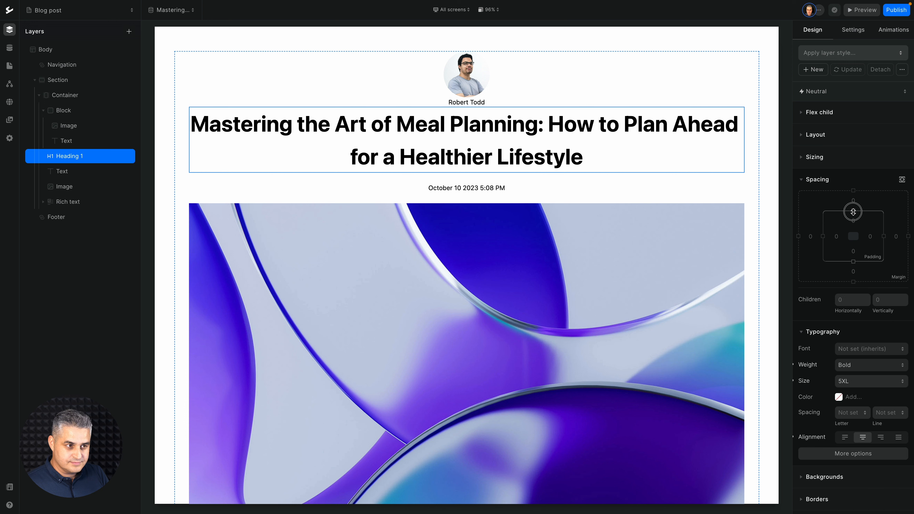
drag(854, 212, 854, 224)
click(771, 211)
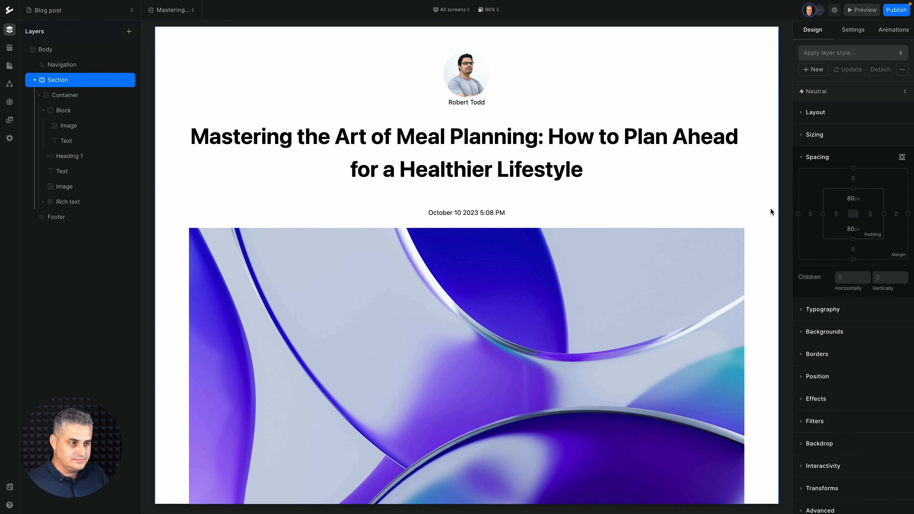
- Move the author block below the post title heading, just above the date
scroll(718, 224, up, 2)
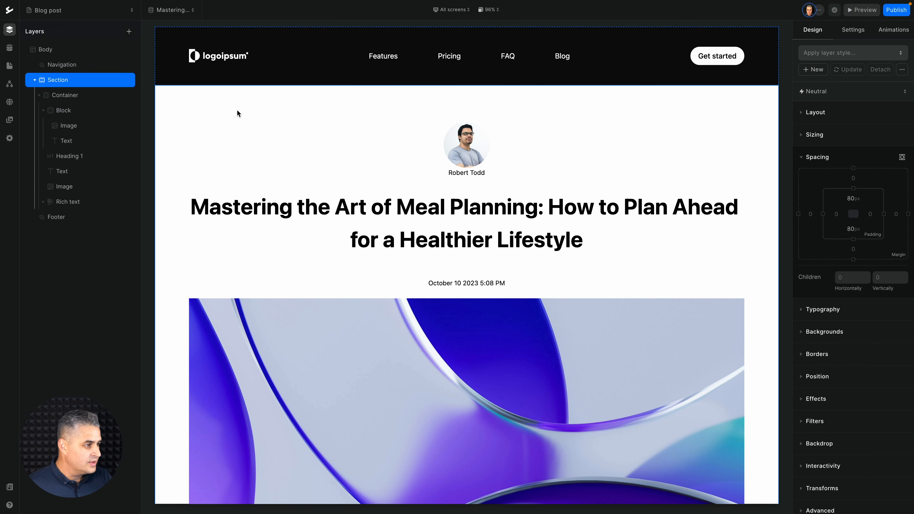
click(64, 112)
drag(64, 112, 63, 163)
click(172, 216)
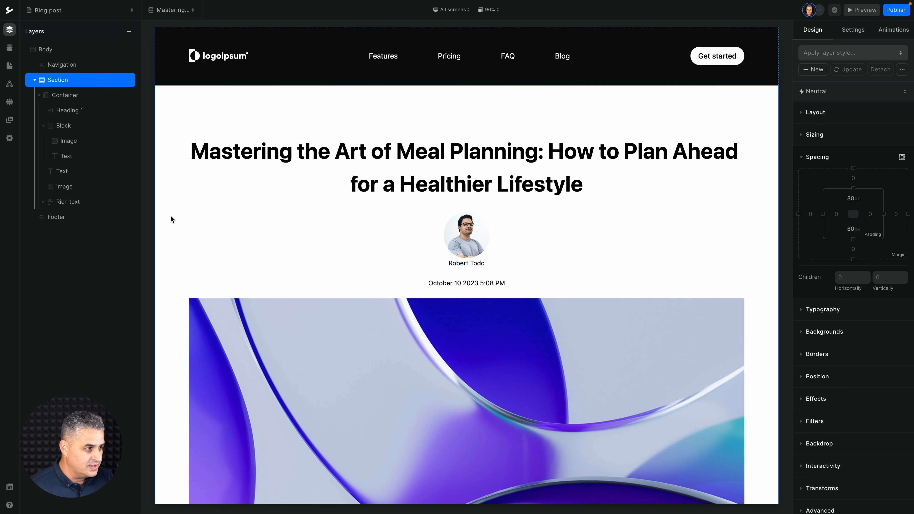
- Limit the blog post container's maximum width to the MD screen size (768 px)
click(70, 99)
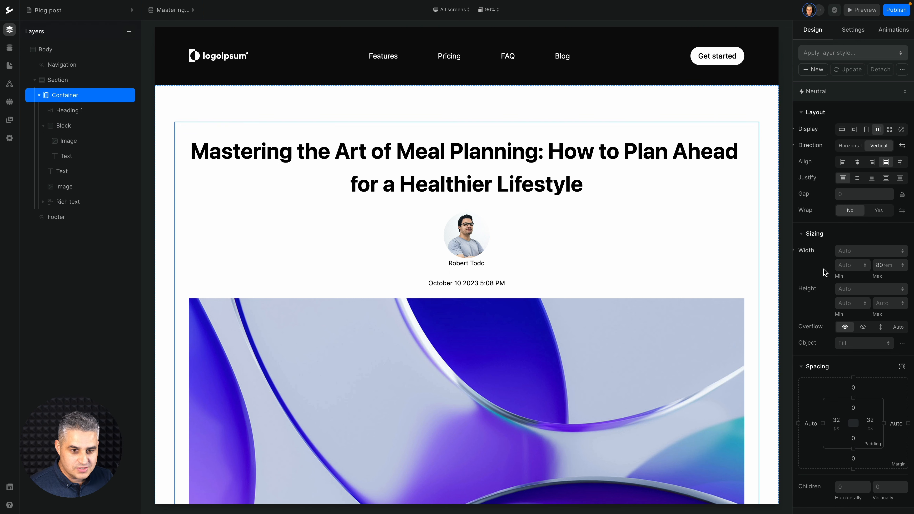
click(879, 266)
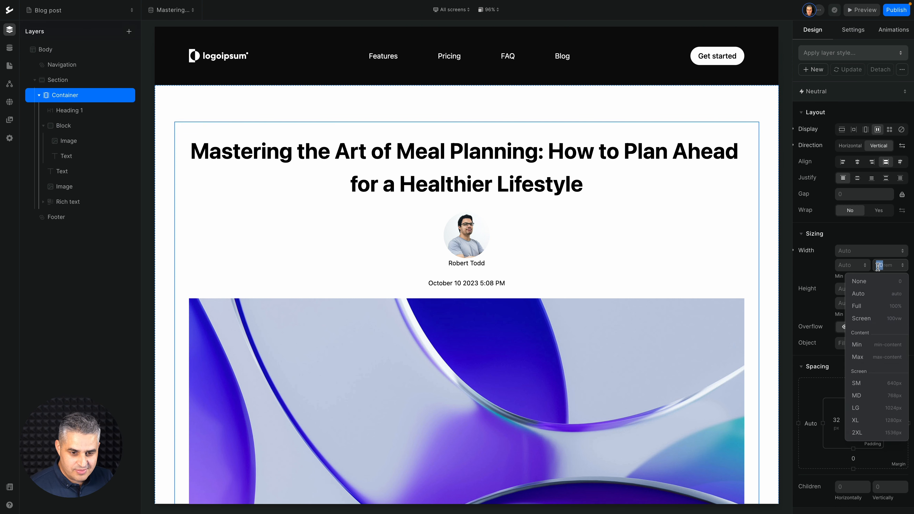
click(872, 396)
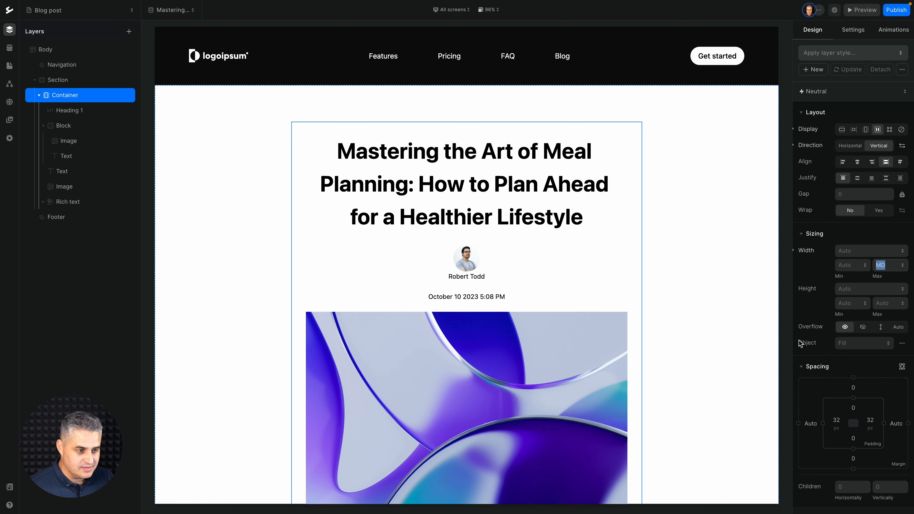
click(735, 338)
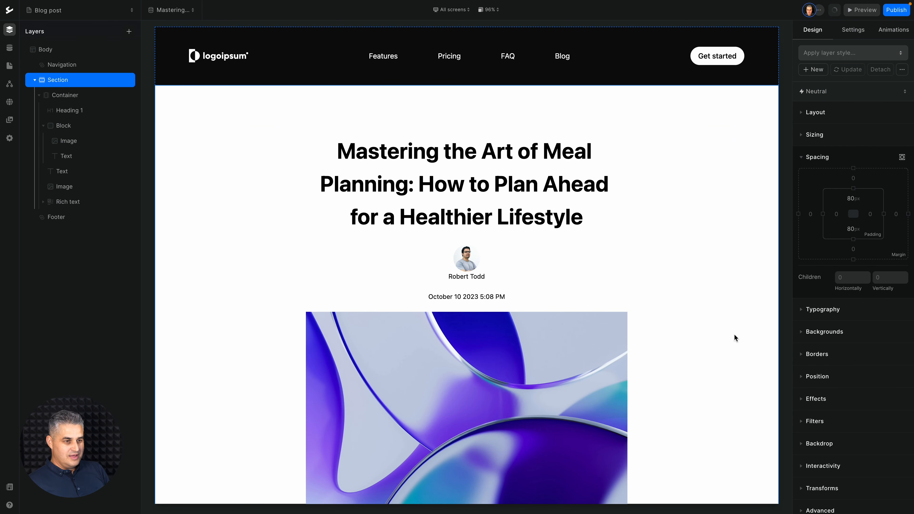
scroll(735, 334, down, 7)
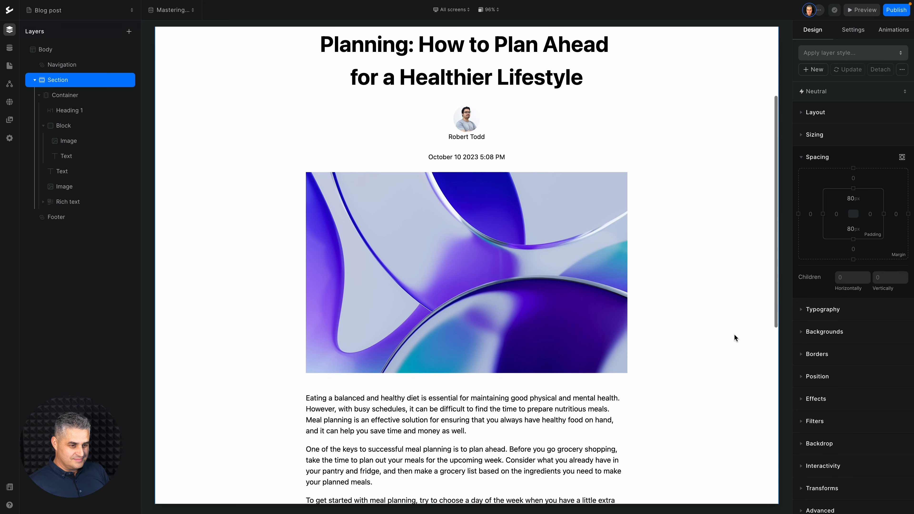
scroll(735, 335, down, 6)
scroll(735, 336, up, 14)
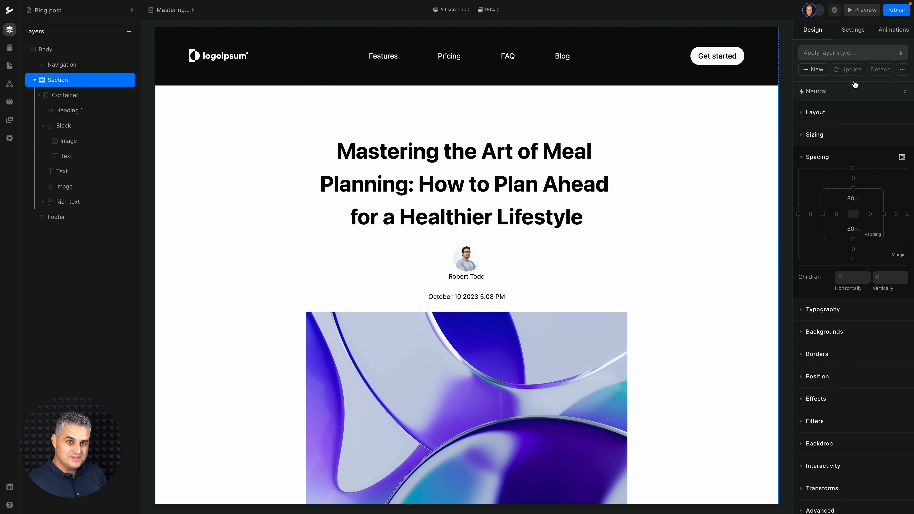
- Preview the site, going from the home page to the blog page and opening the post about working from home
click(863, 10)
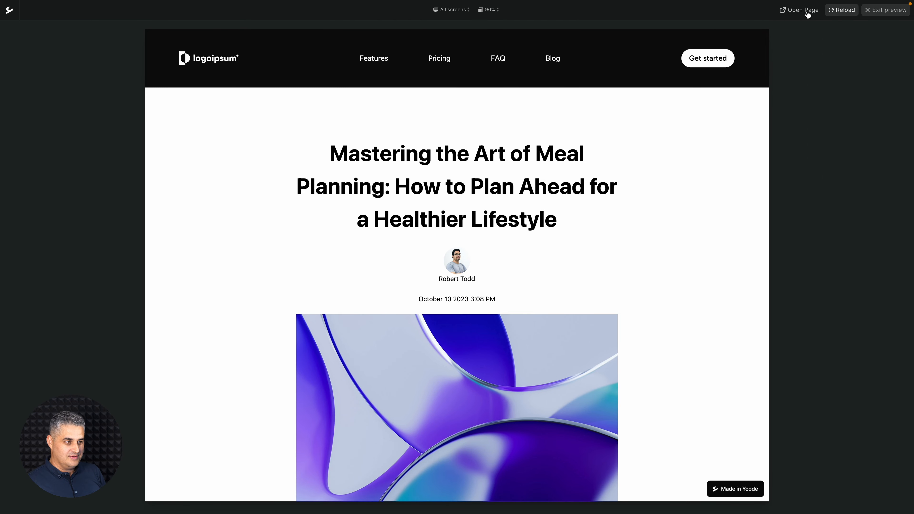
click(207, 59)
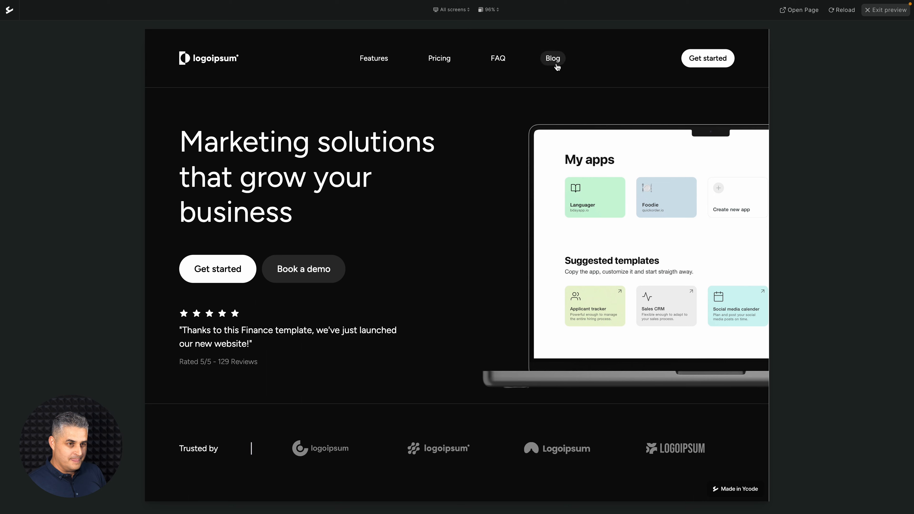
click(557, 65)
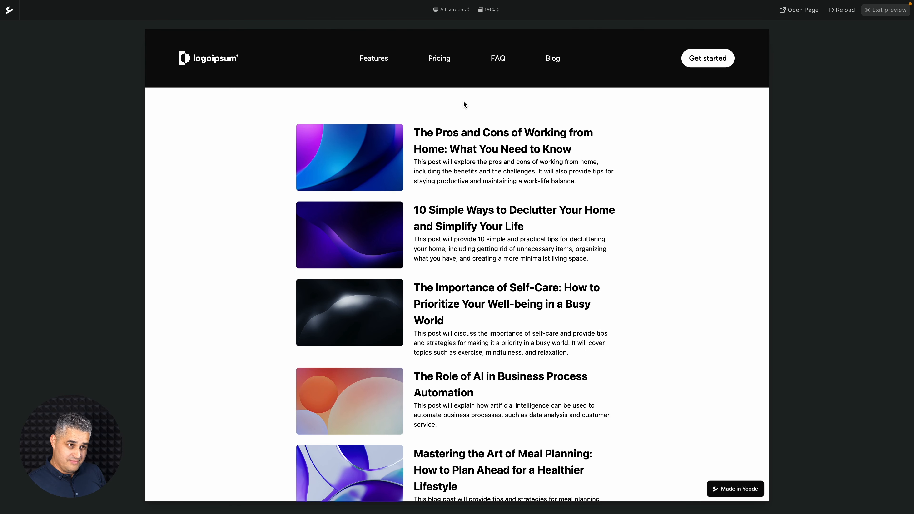
click(454, 137)
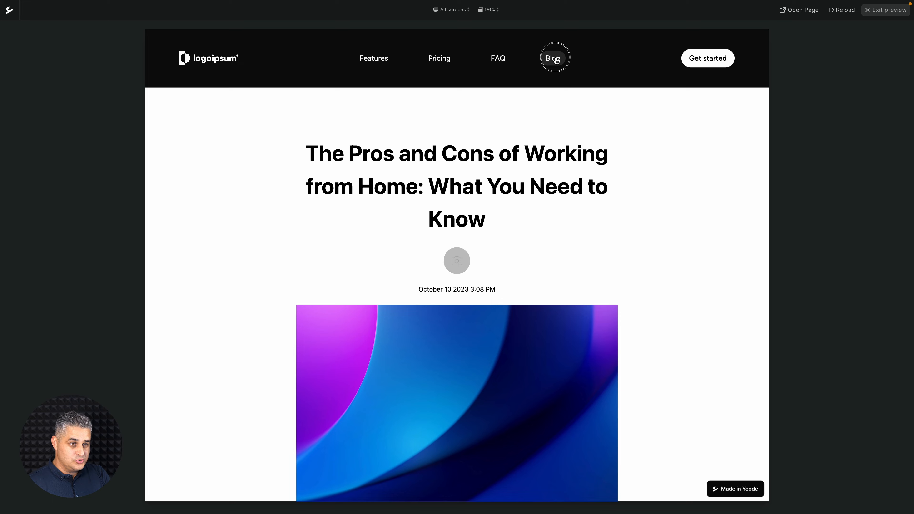
- Return to the blog page in the preview, open "The Role of AI in Business Process Automation" and review its full layout
click(551, 59)
scroll(486, 206, down, 5)
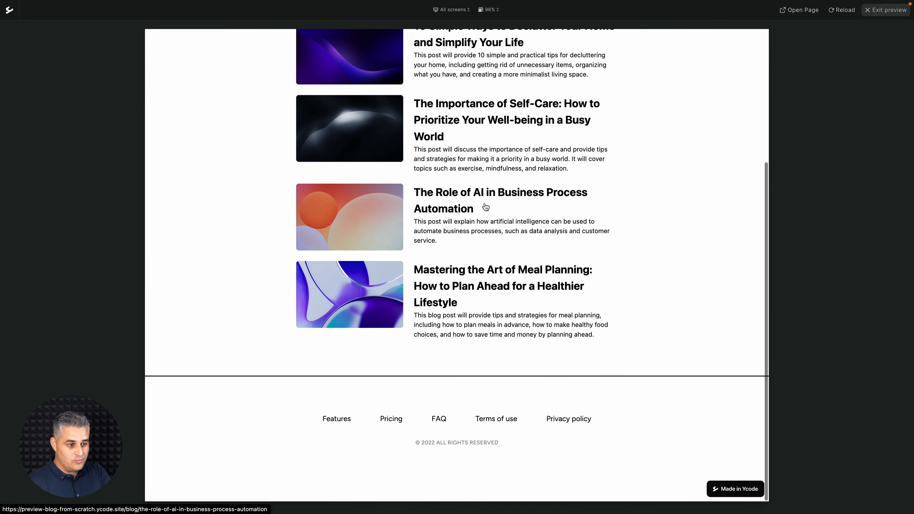
click(453, 199)
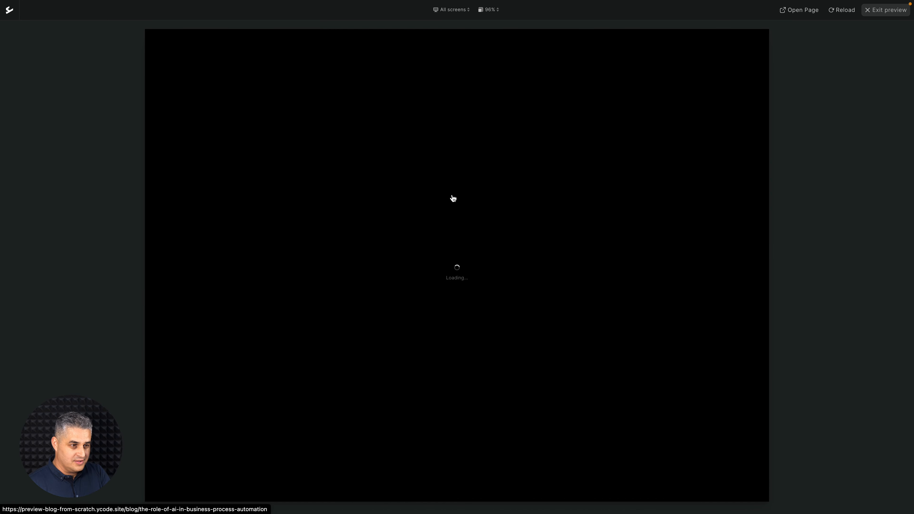
scroll(664, 234, down, 14)
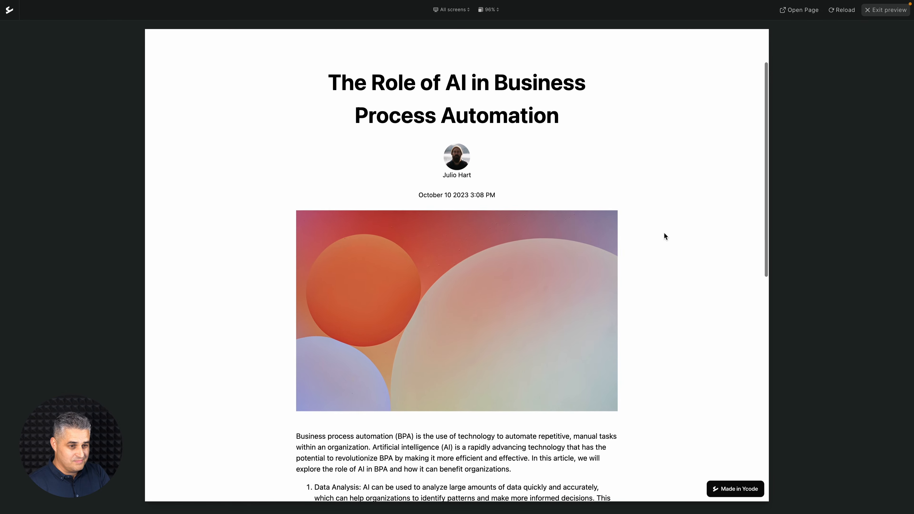
scroll(666, 236, up, 15)
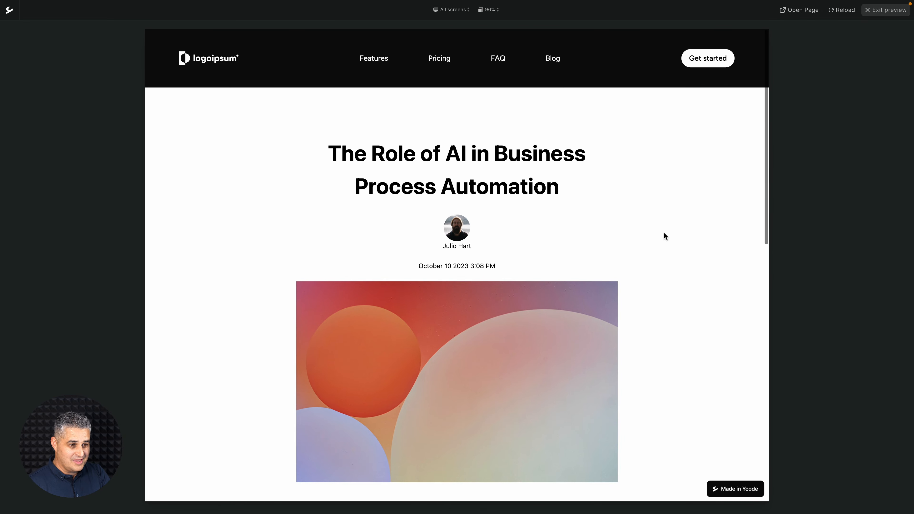